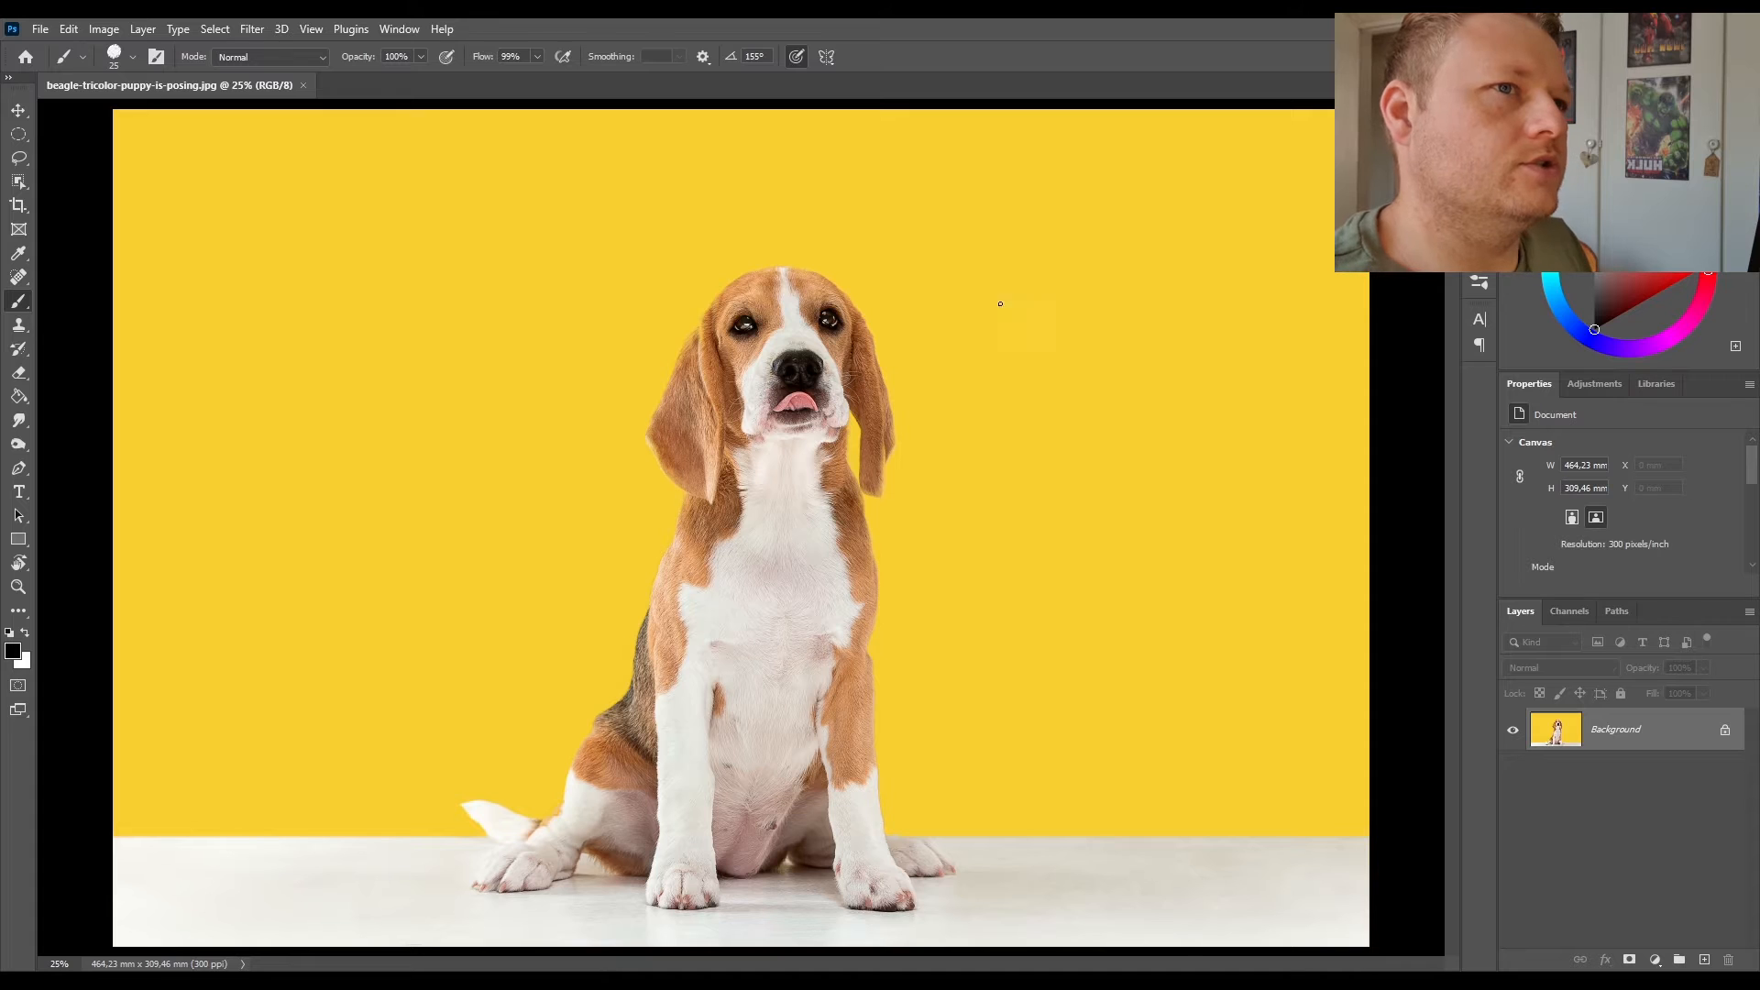
# Unlock the Background layer so that it becomes a regular editable layer.
pyautogui.click(17, 111)
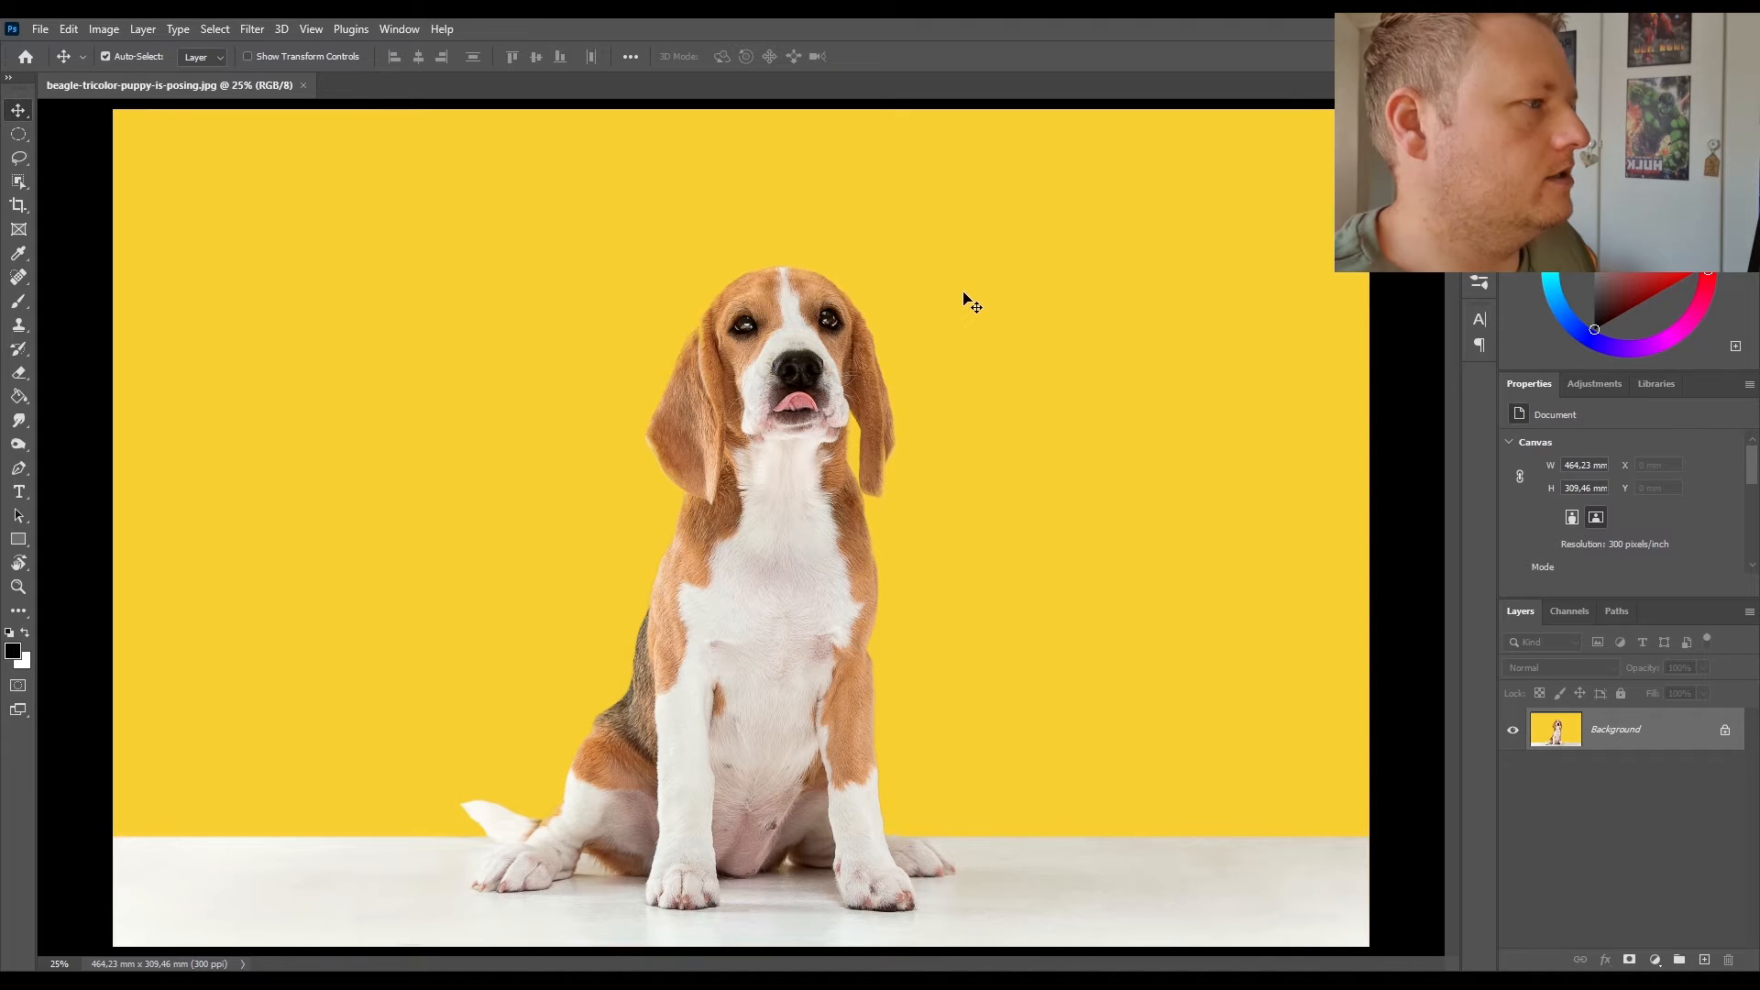
pyautogui.click(1724, 729)
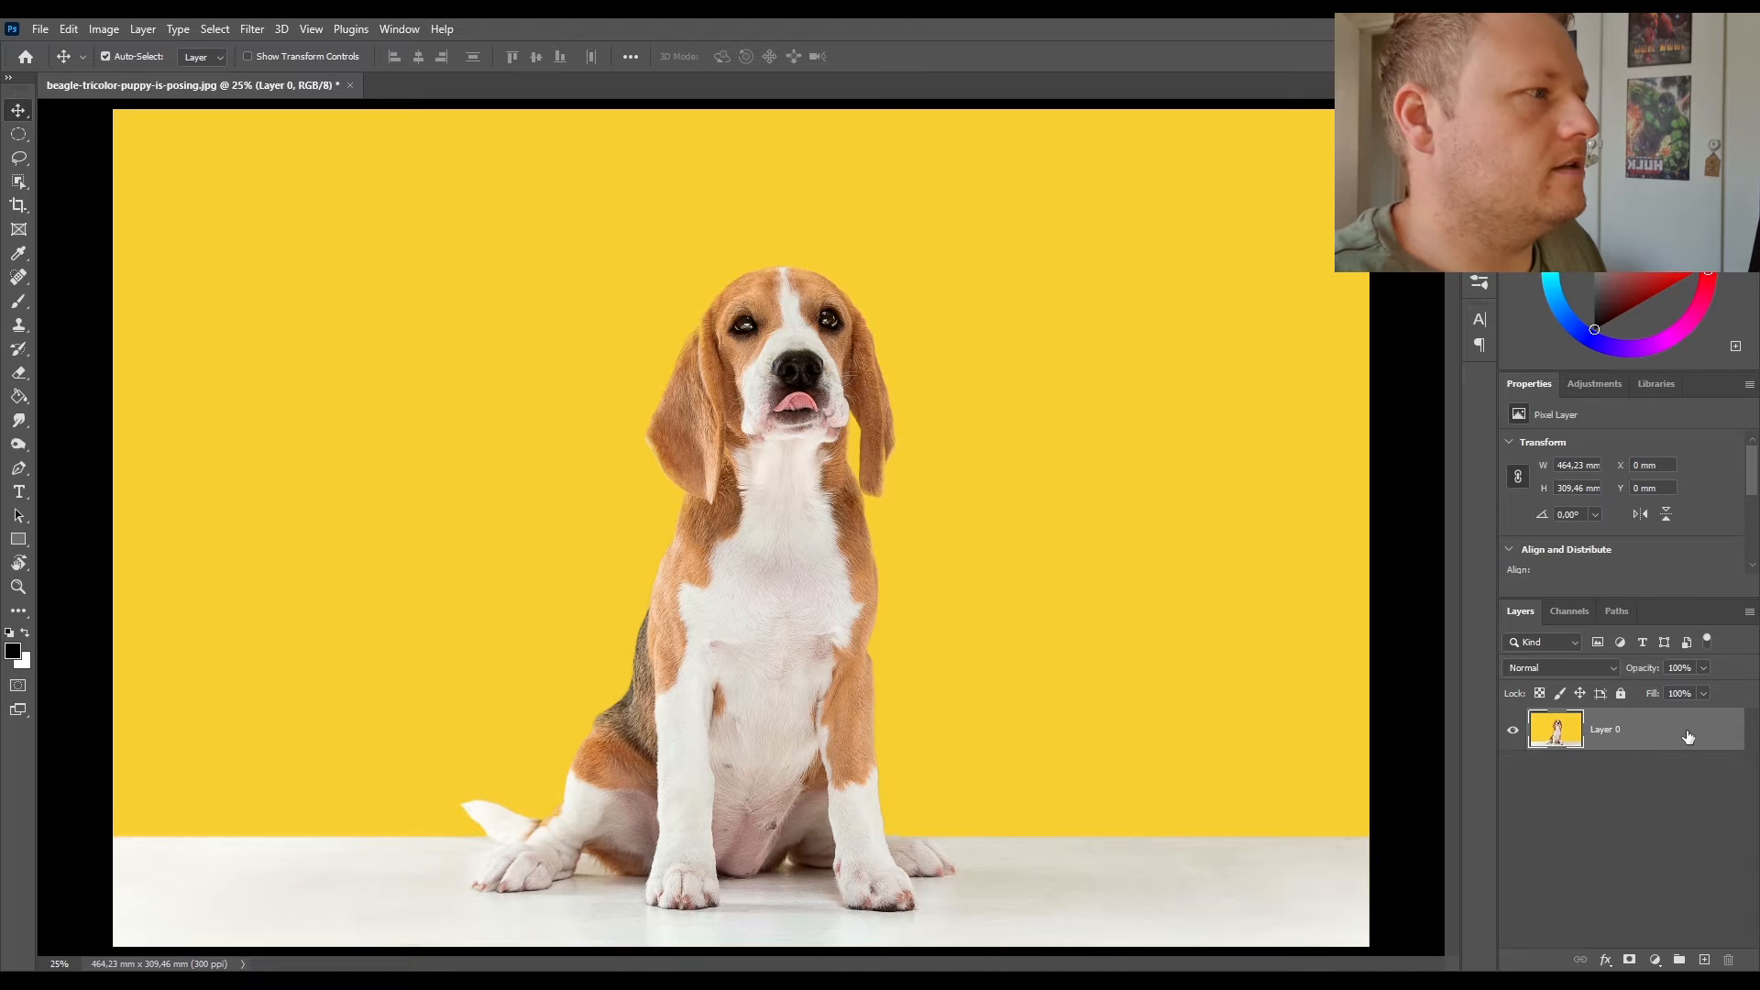
pyautogui.click(1621, 693)
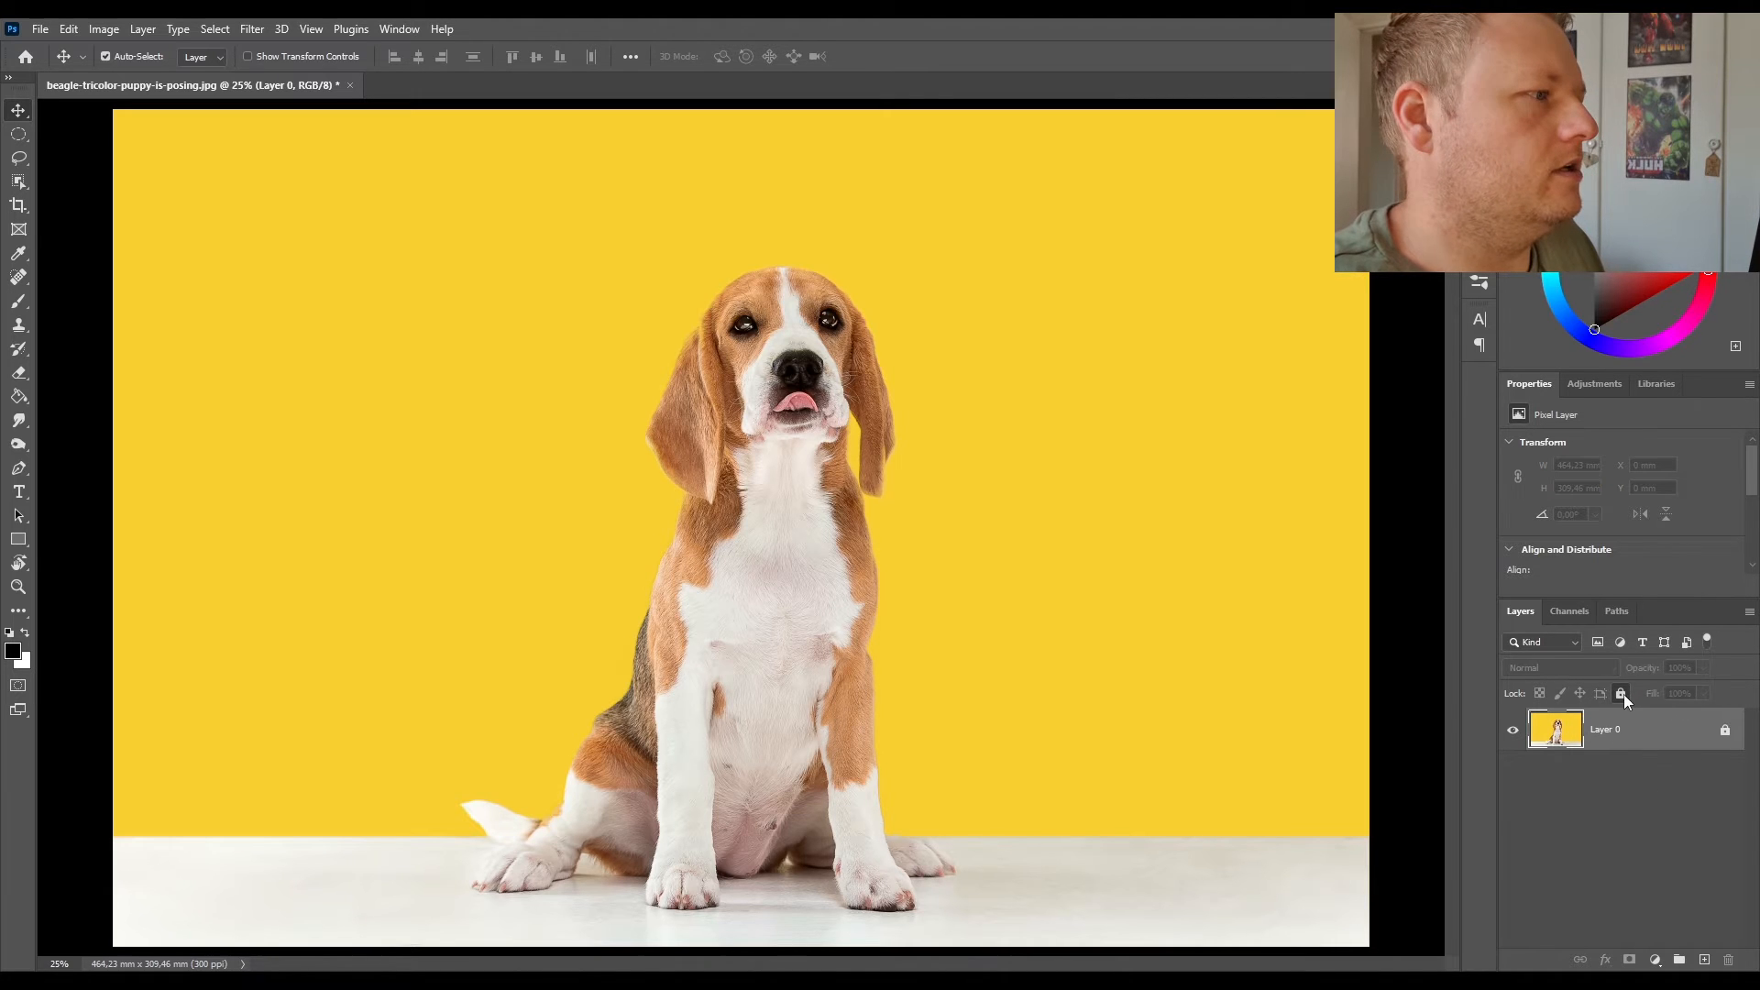
pyautogui.click(1621, 693)
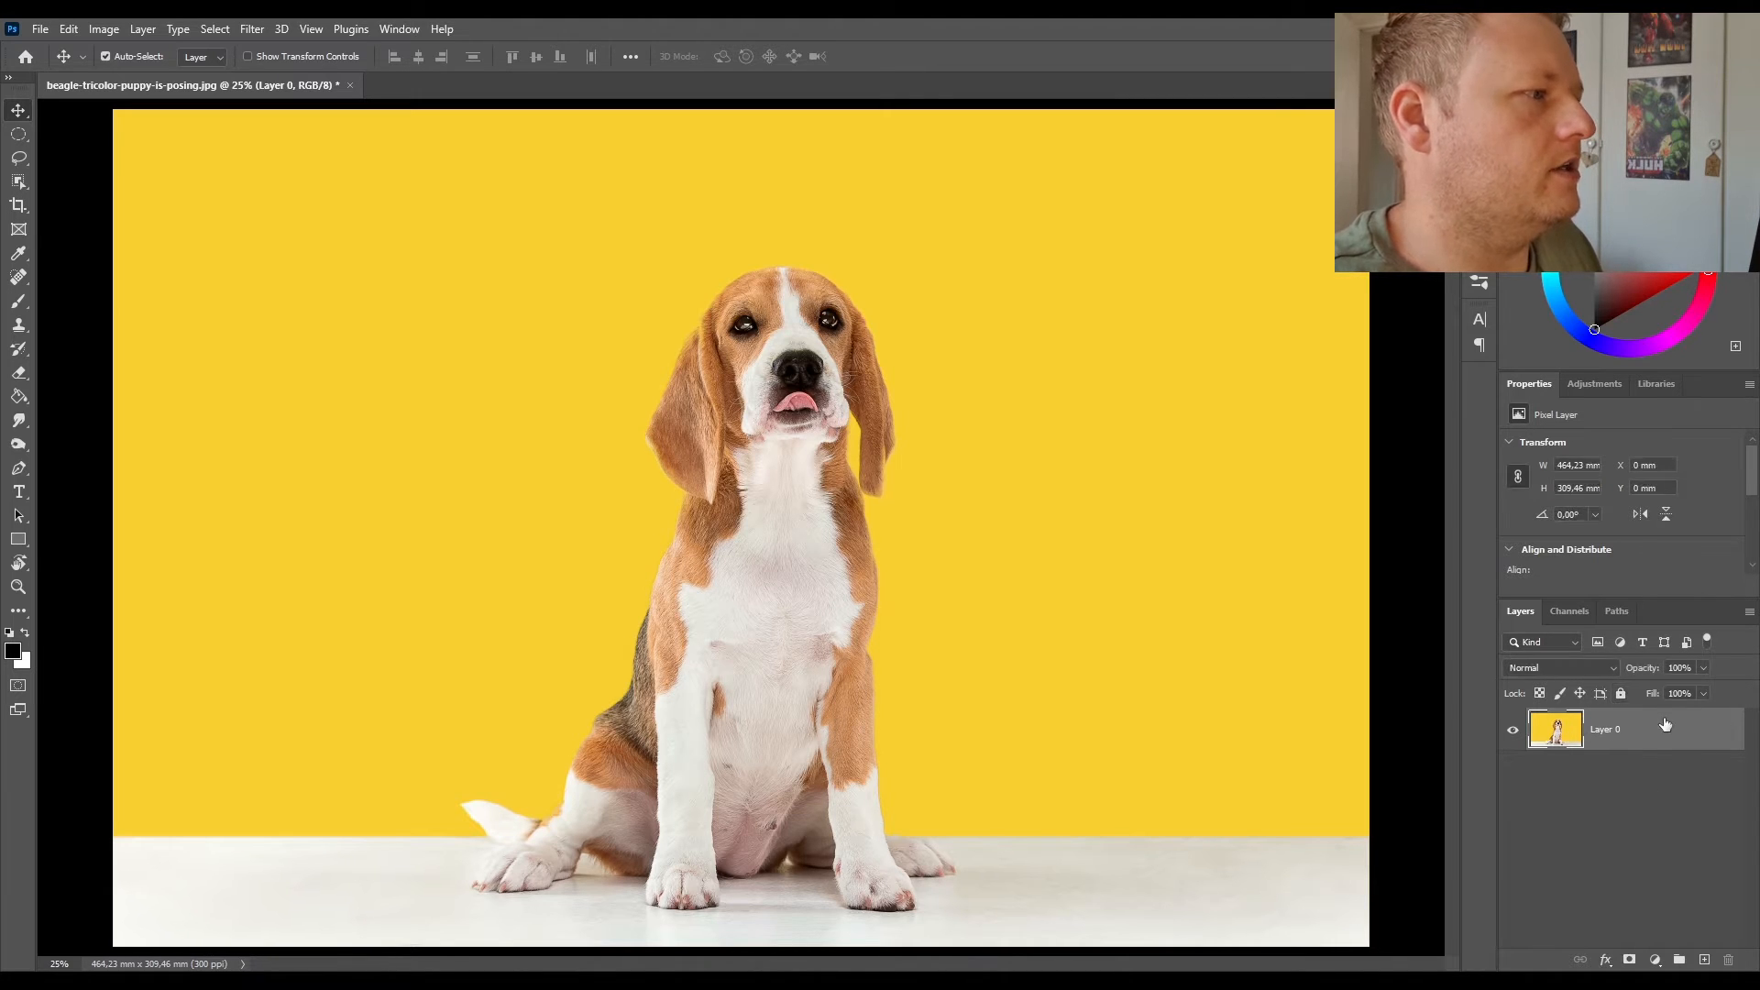
# Lock the dog photo layer, duplicate it and unlock the duplicate.
pyautogui.moveTo(1674, 728); pyautogui.dragTo(1705, 959)
pyautogui.moveTo(1658, 738); pyautogui.dragTo(1705, 959)
pyautogui.click(1620, 693)
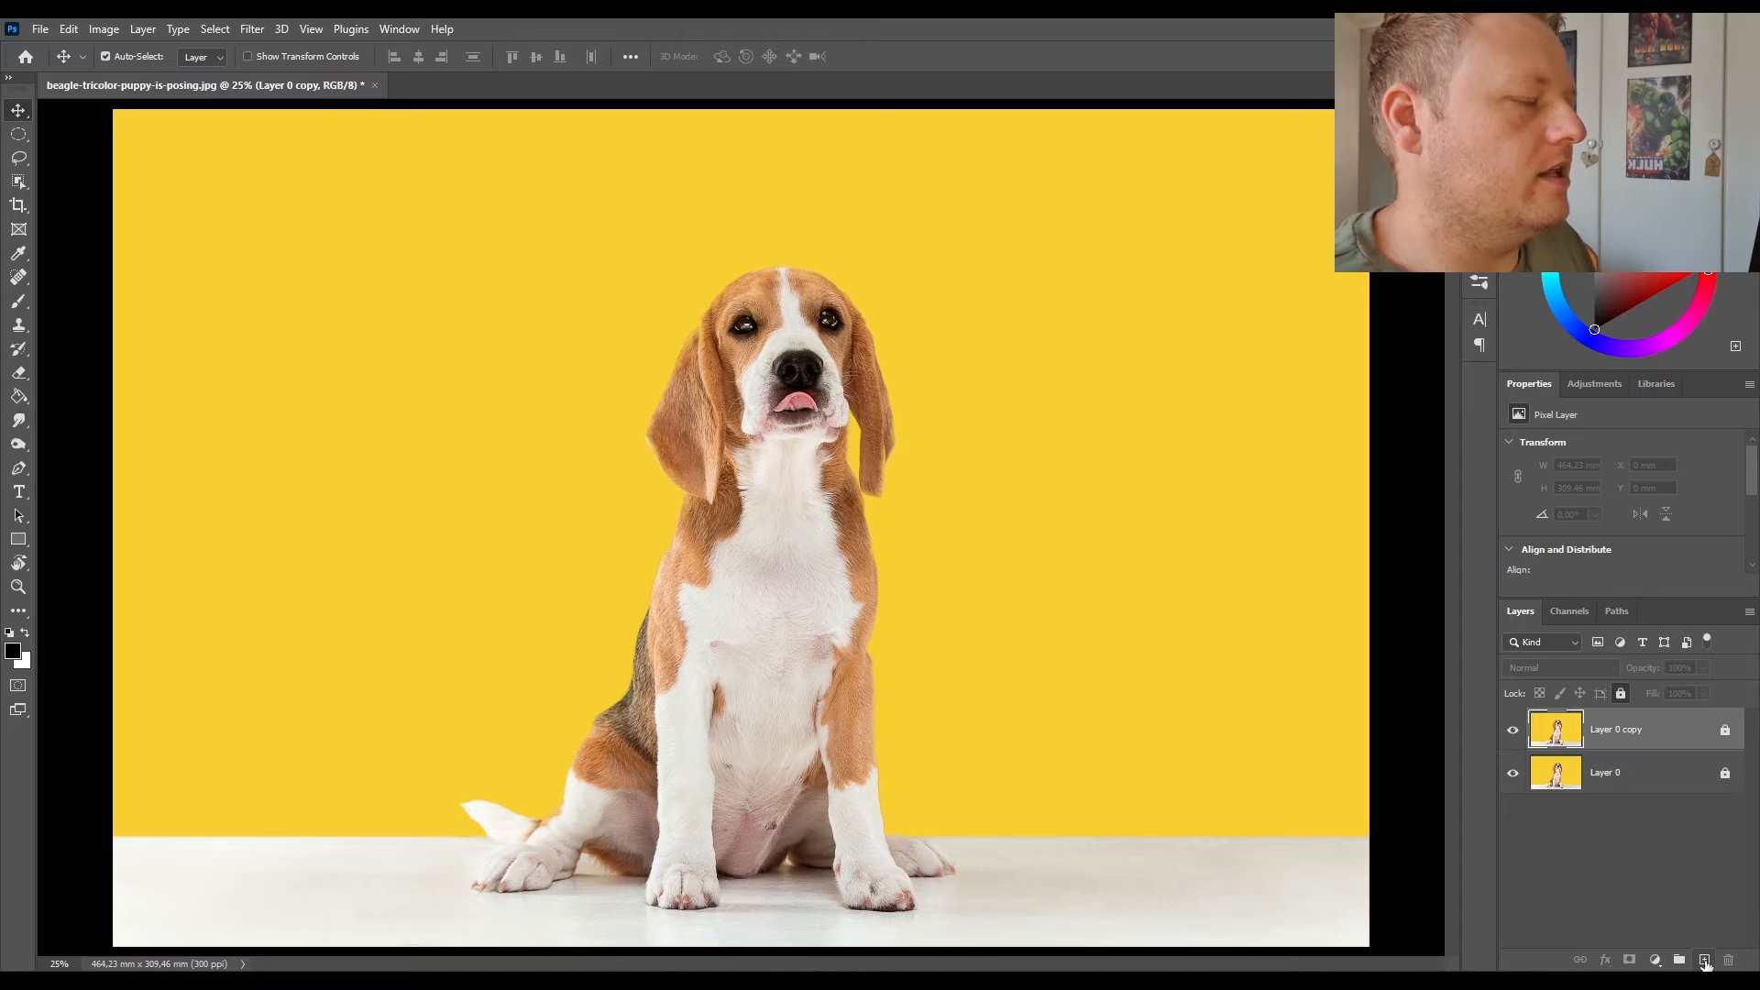
pyautogui.click(1727, 730)
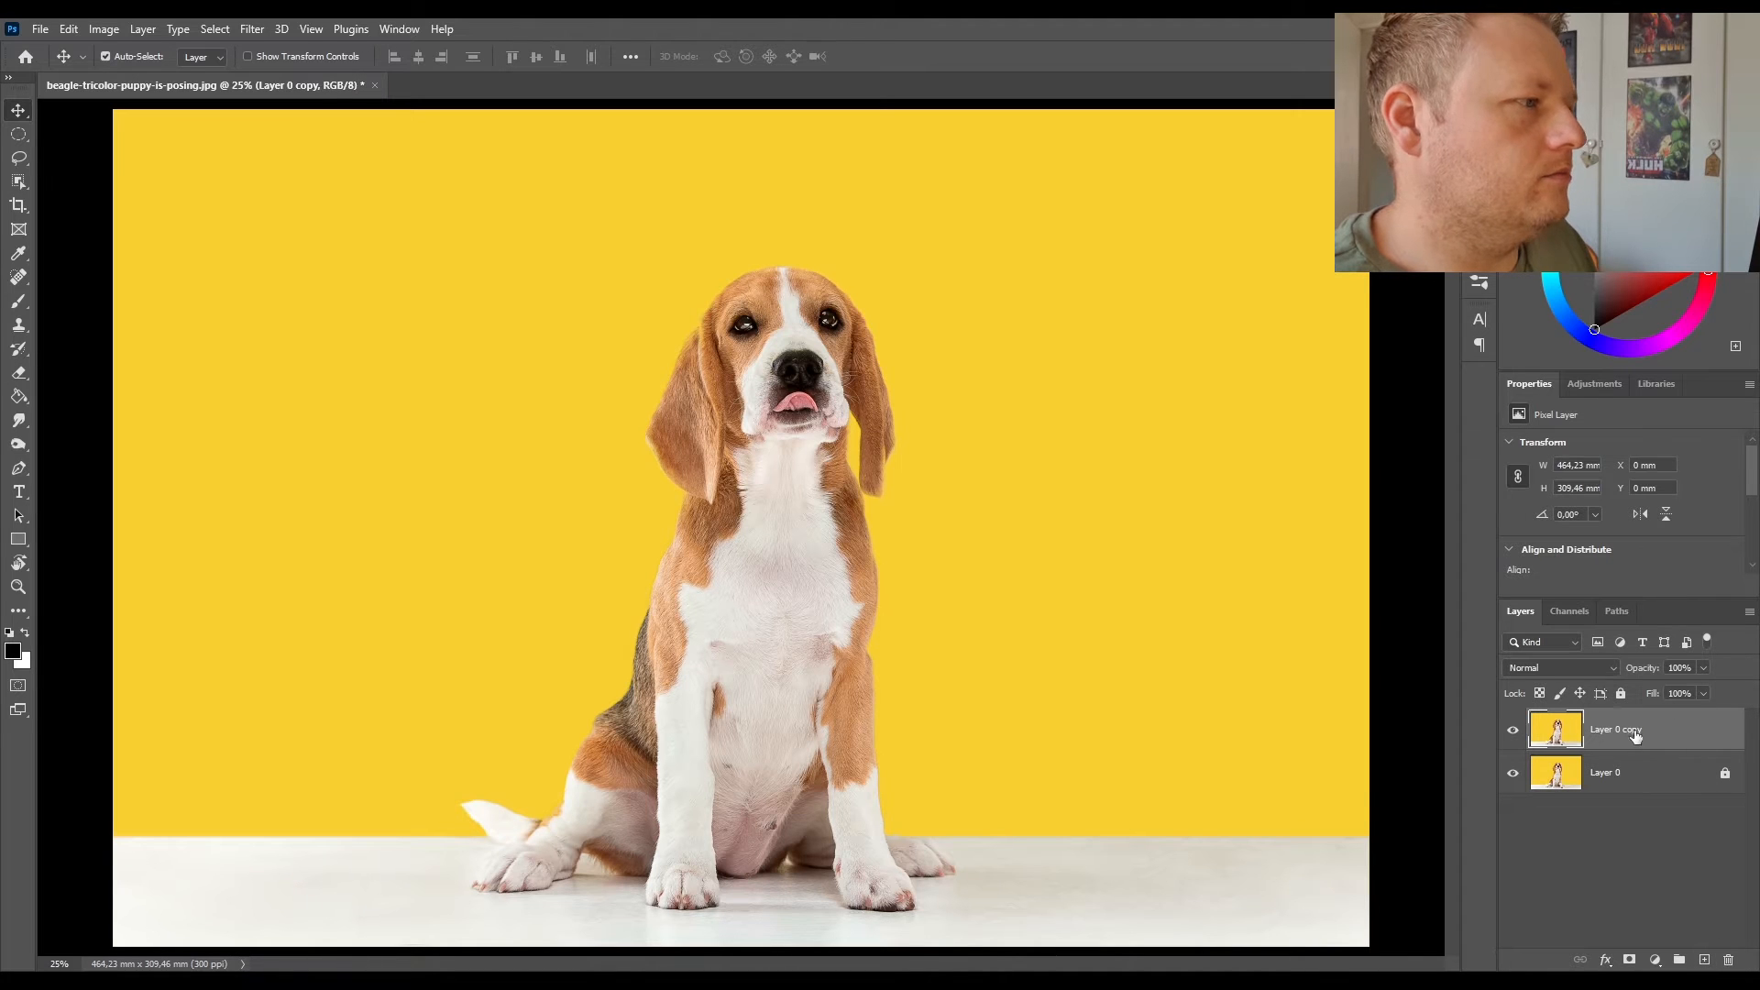
# Unlock the original dog photo layer and delete it, keeping only the duplicate.
pyautogui.click(1725, 775)
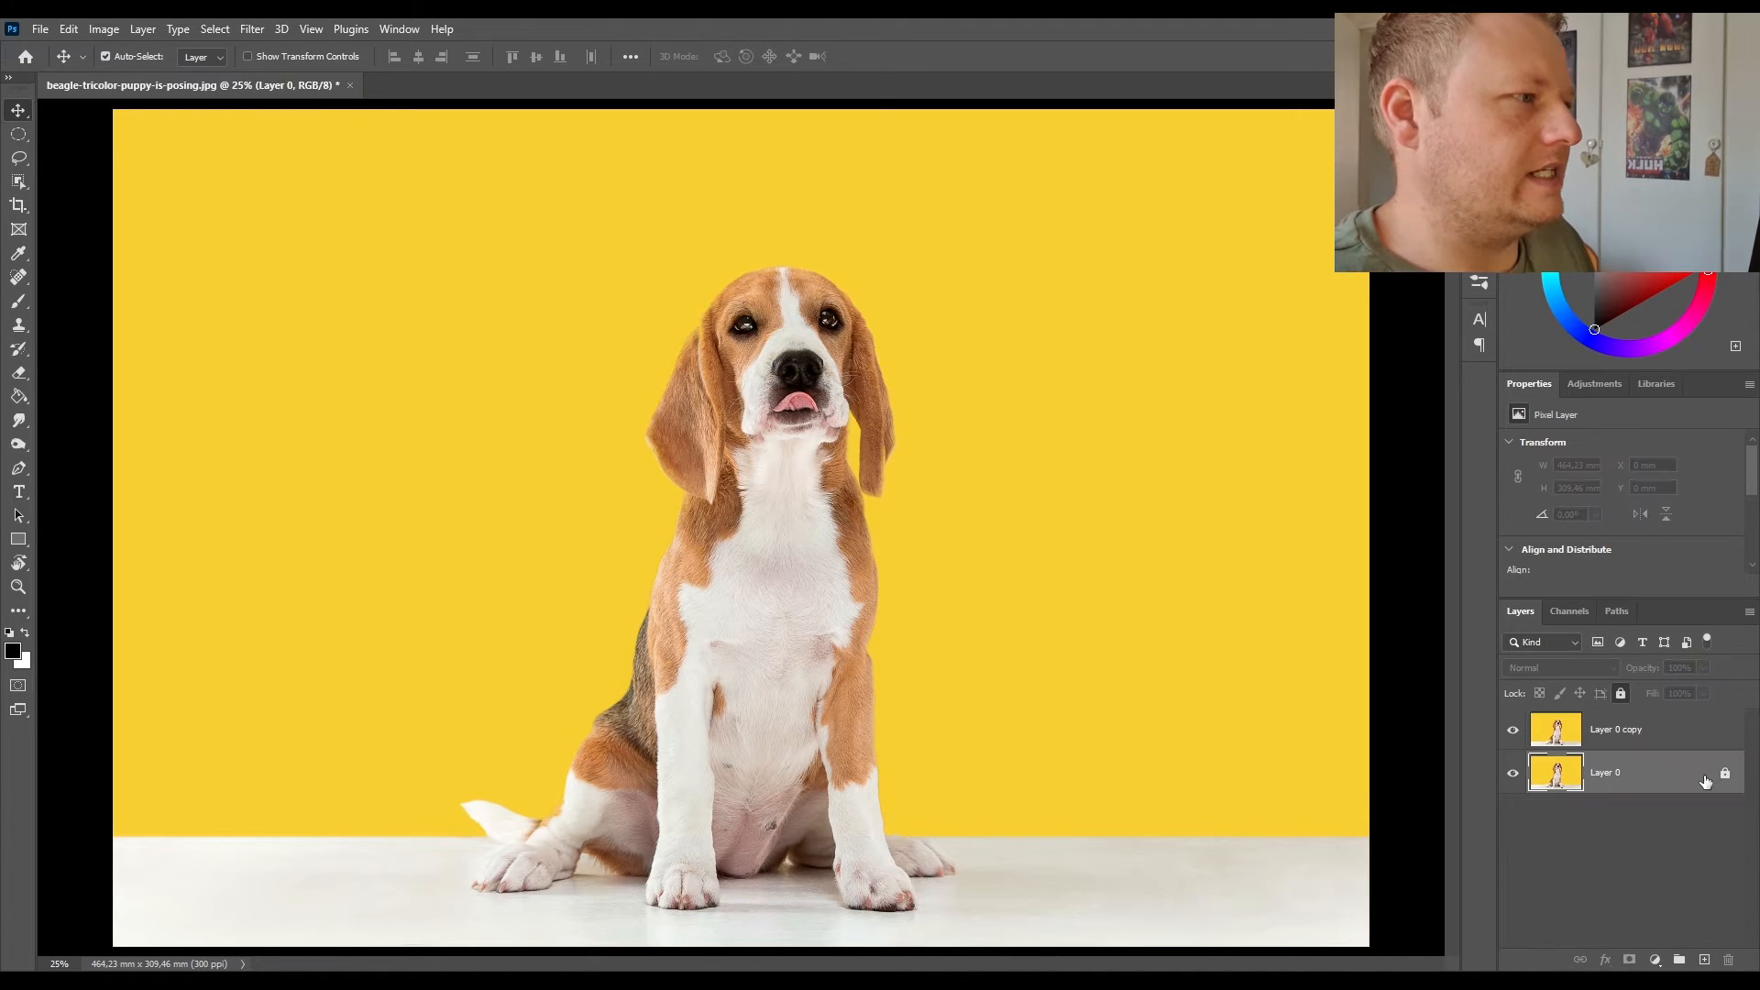
pyautogui.click(1726, 776)
pyautogui.click(1619, 693)
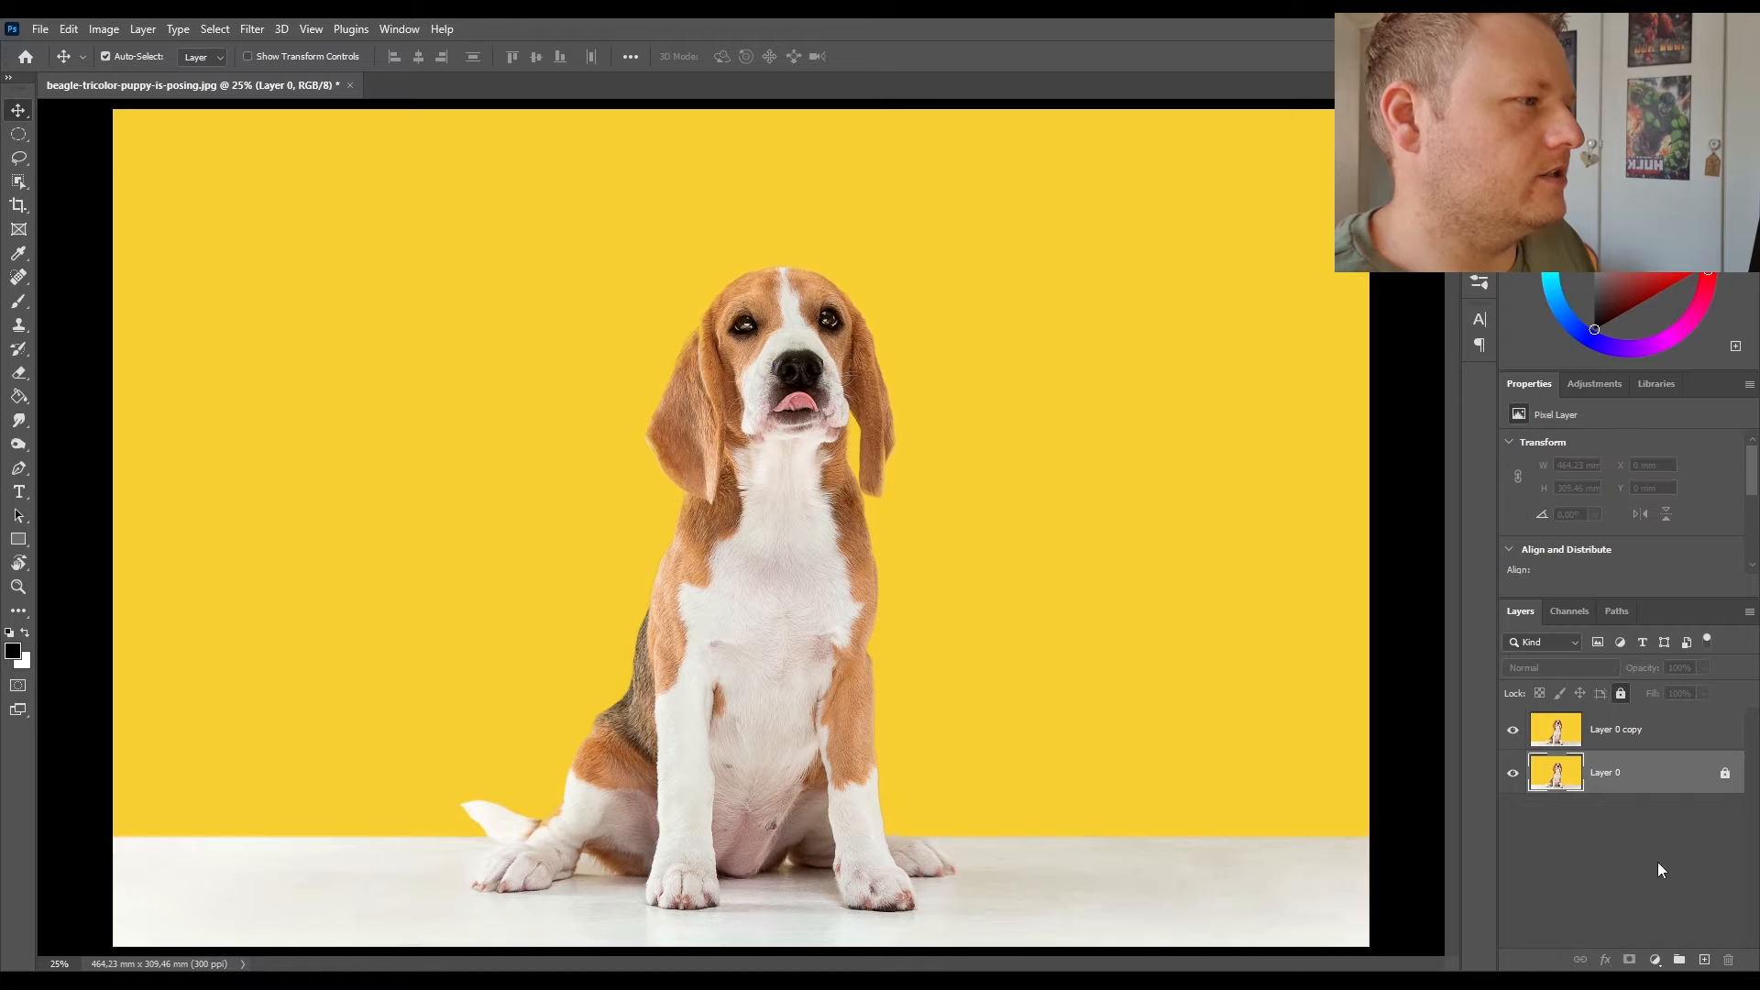
pyautogui.click(1725, 775)
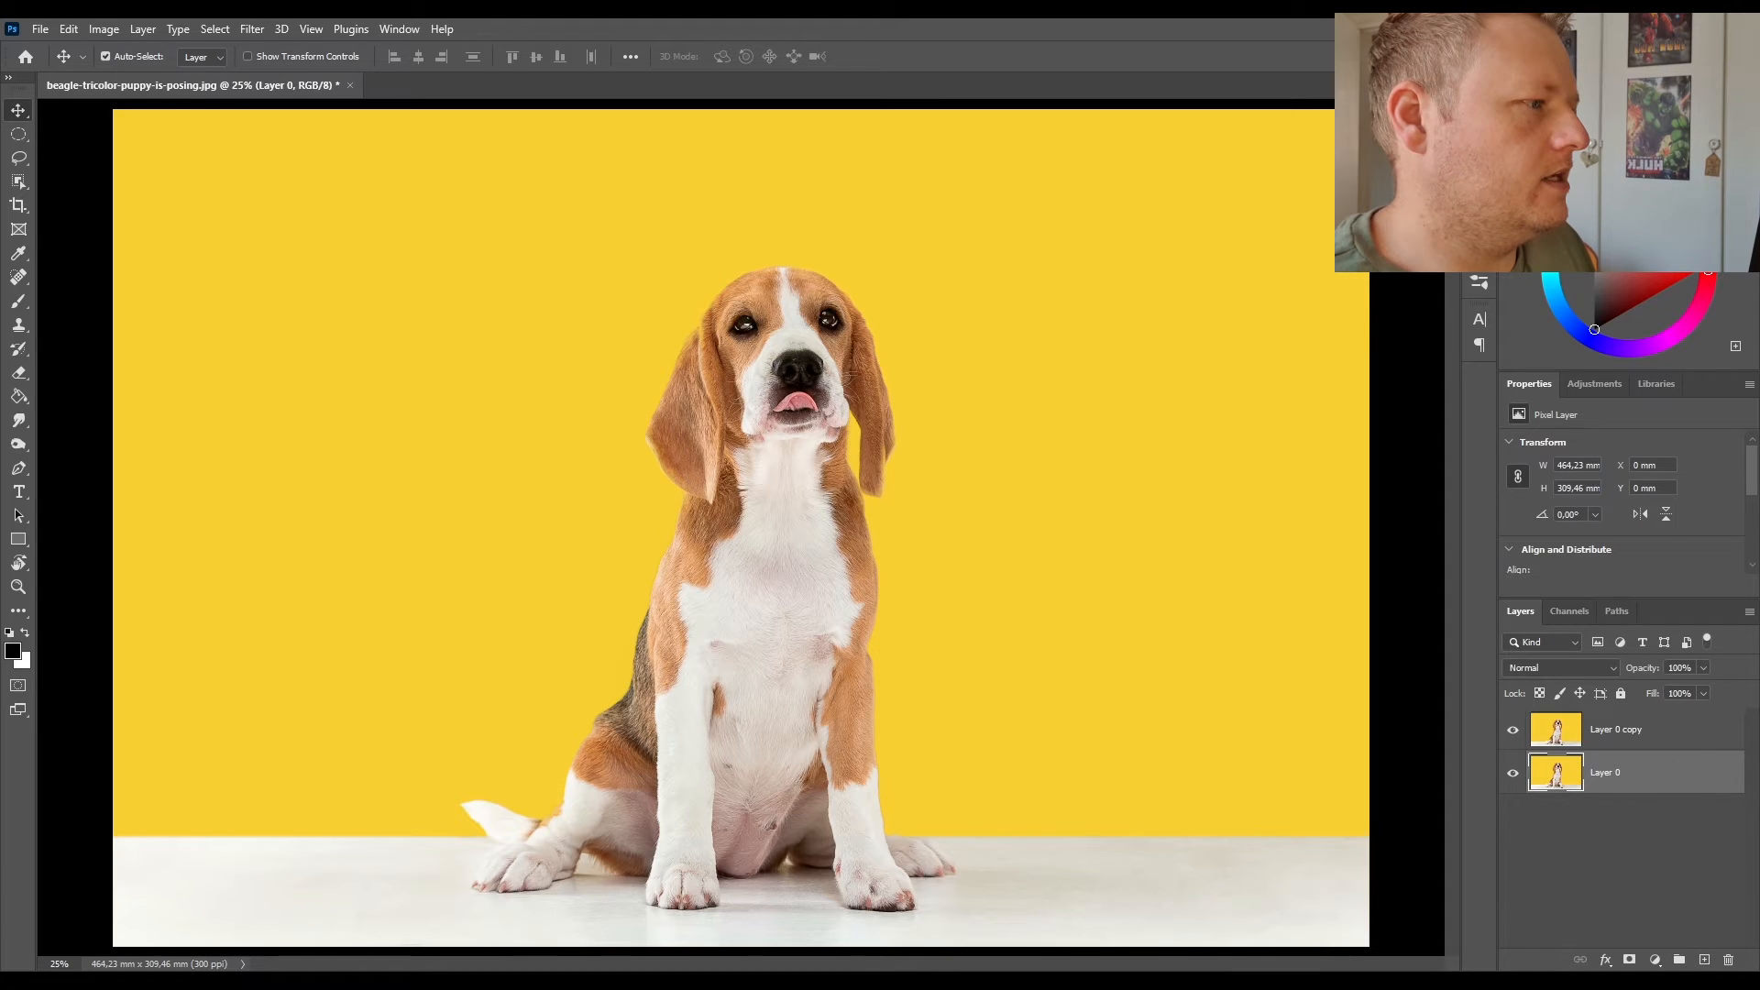
pyautogui.click(1730, 959)
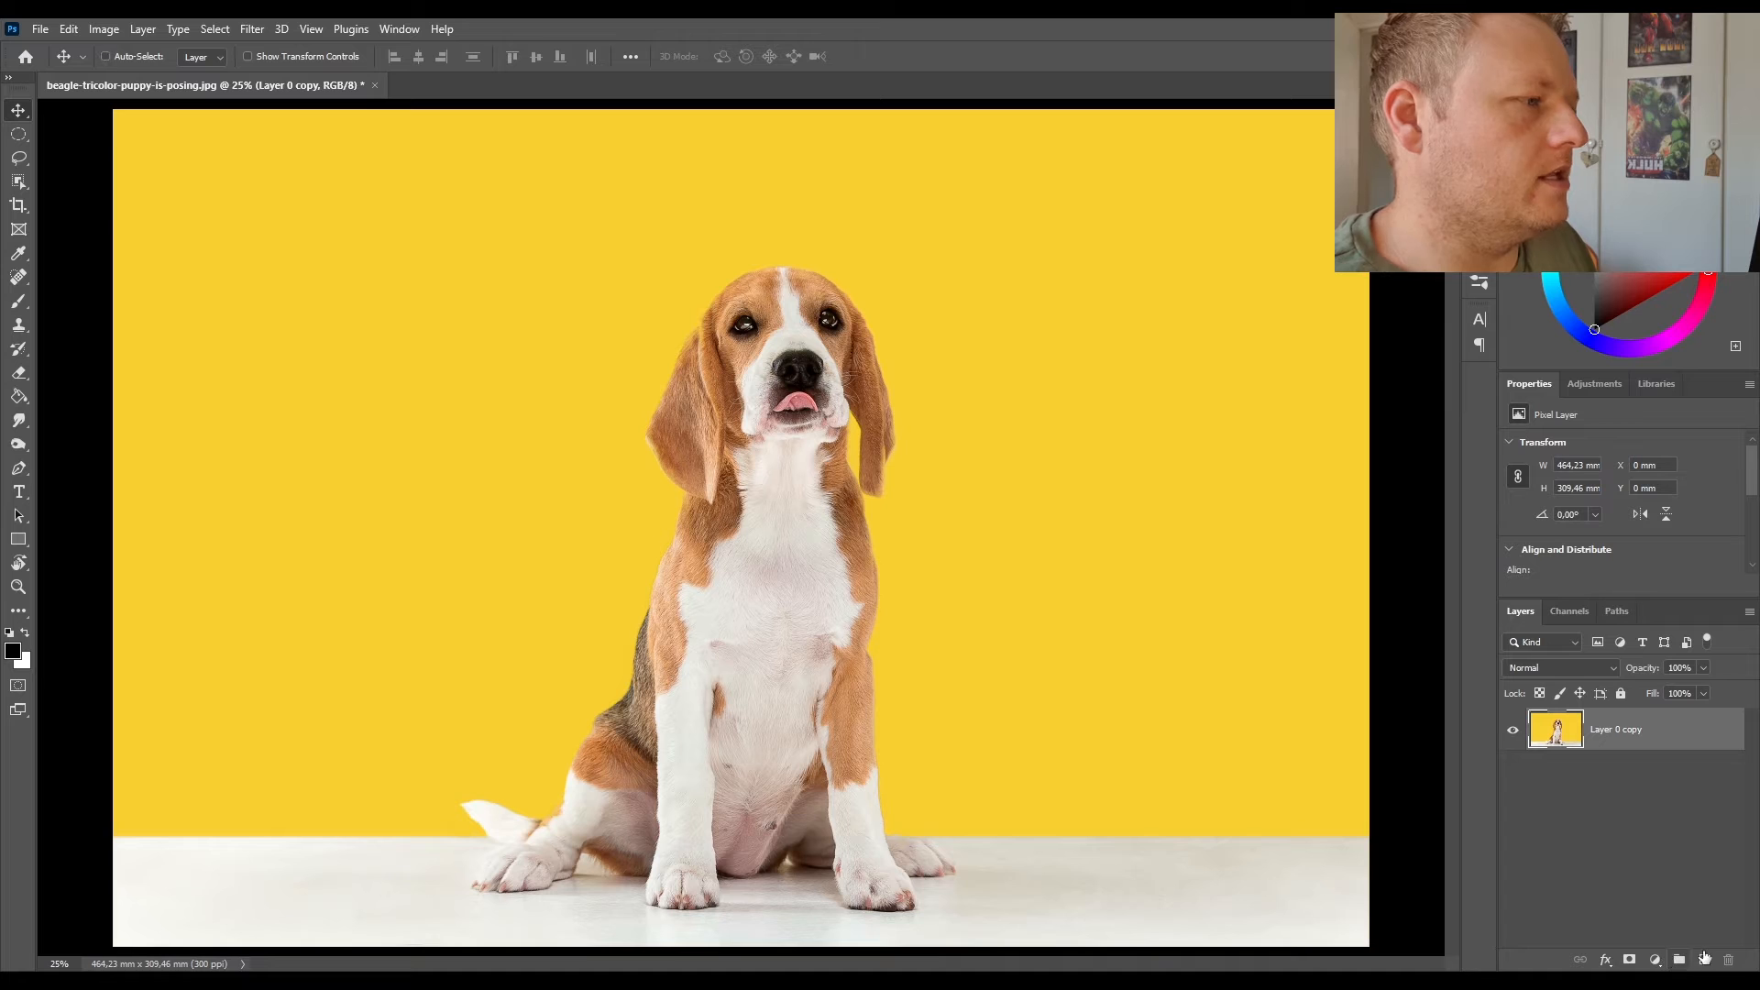
# Add an empty layer beneath the dog photo layer and reselect the photo layer.
pyautogui.click(1704, 959)
pyautogui.moveTo(1658, 729); pyautogui.dragTo(1651, 803)
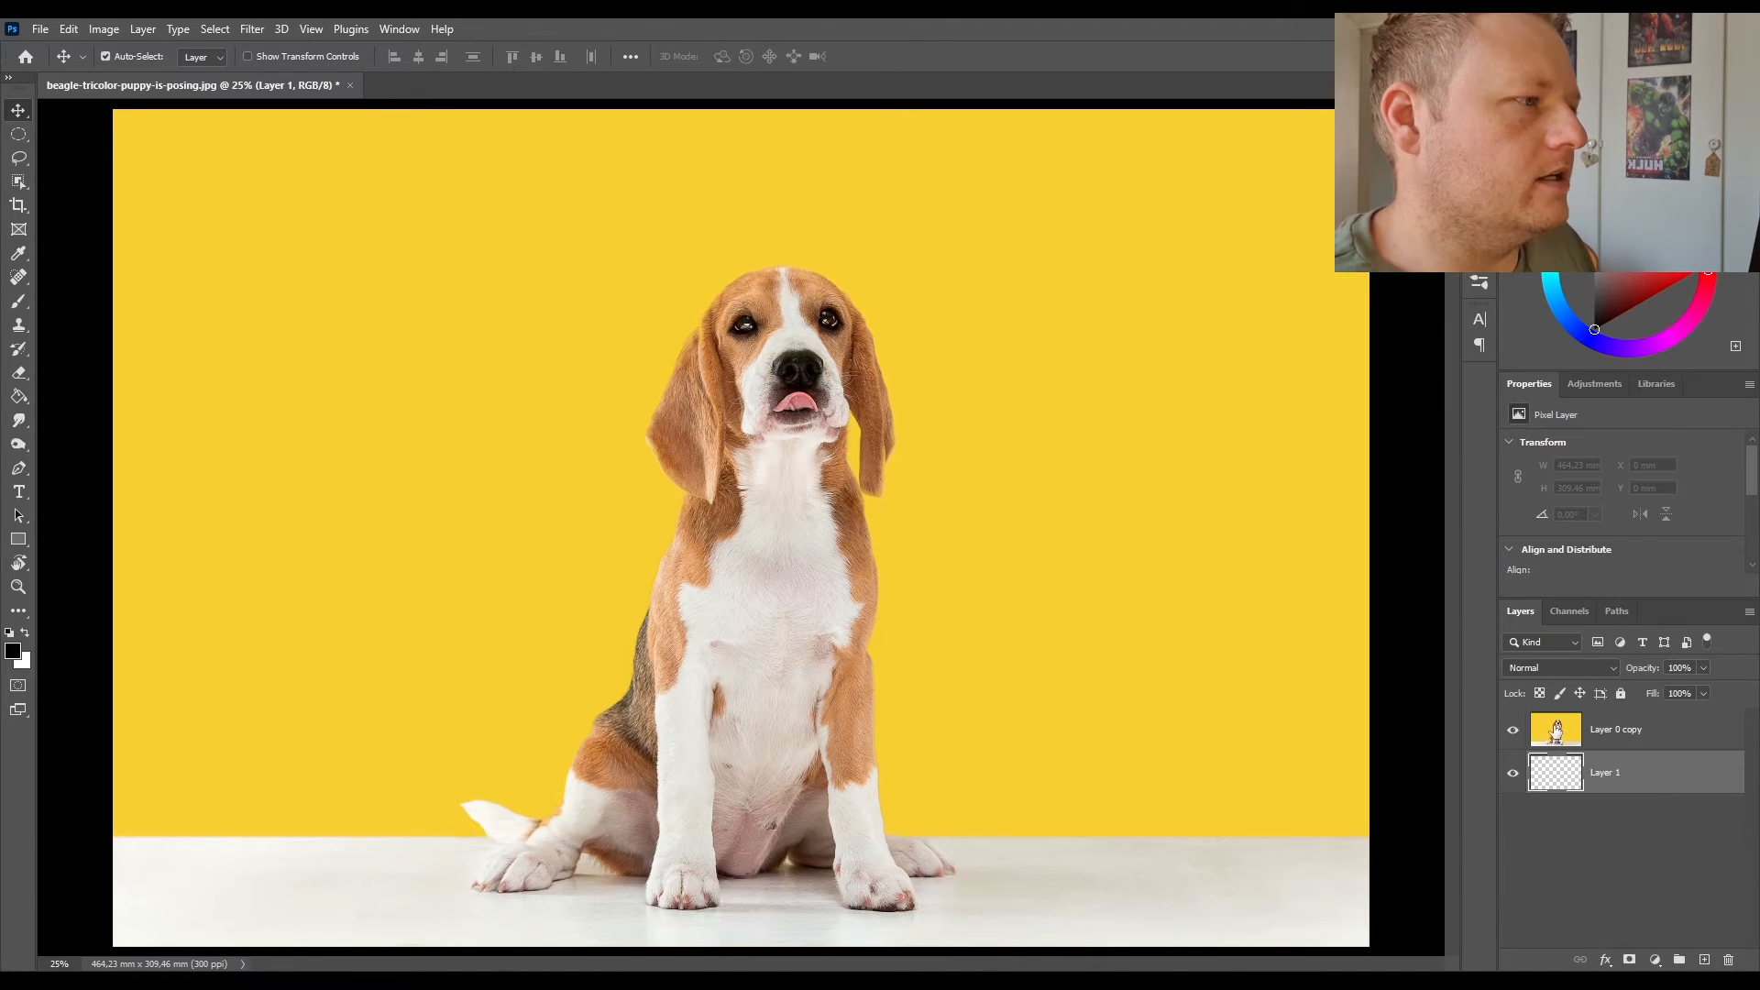
pyautogui.click(1683, 734)
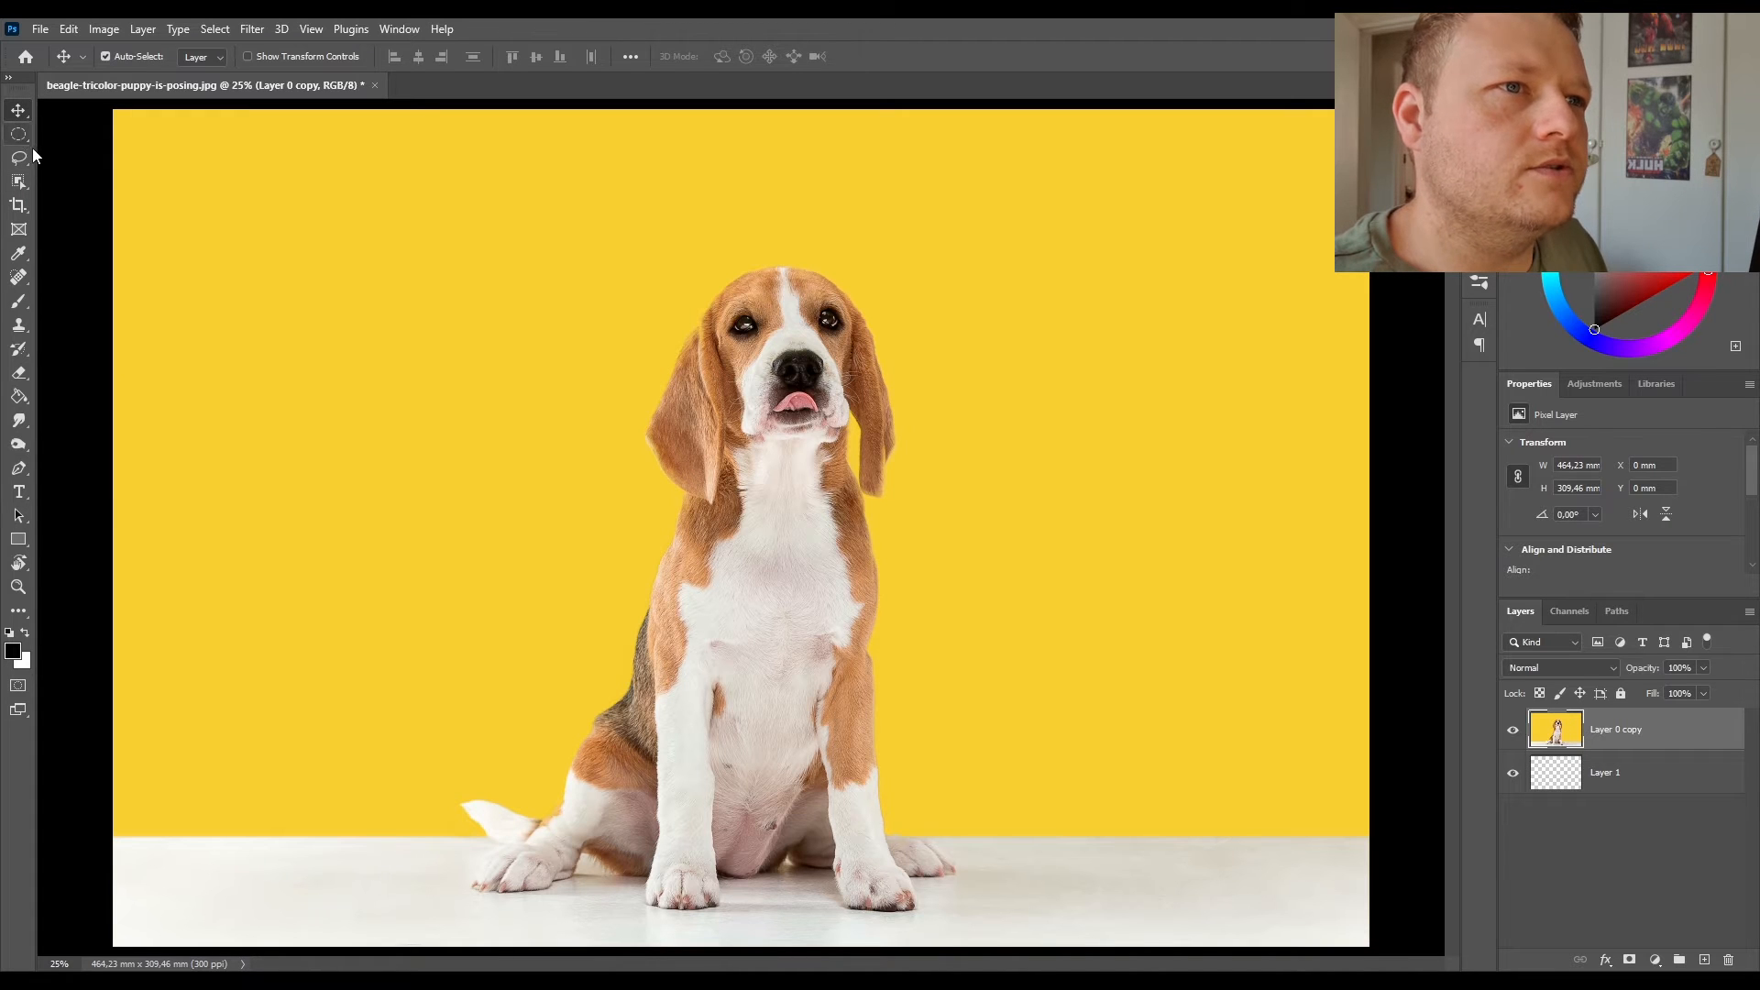
# Select the dog with the Object Selection Tool's Select Subject and add a layer mask from the selection.
pyautogui.click(18, 188)
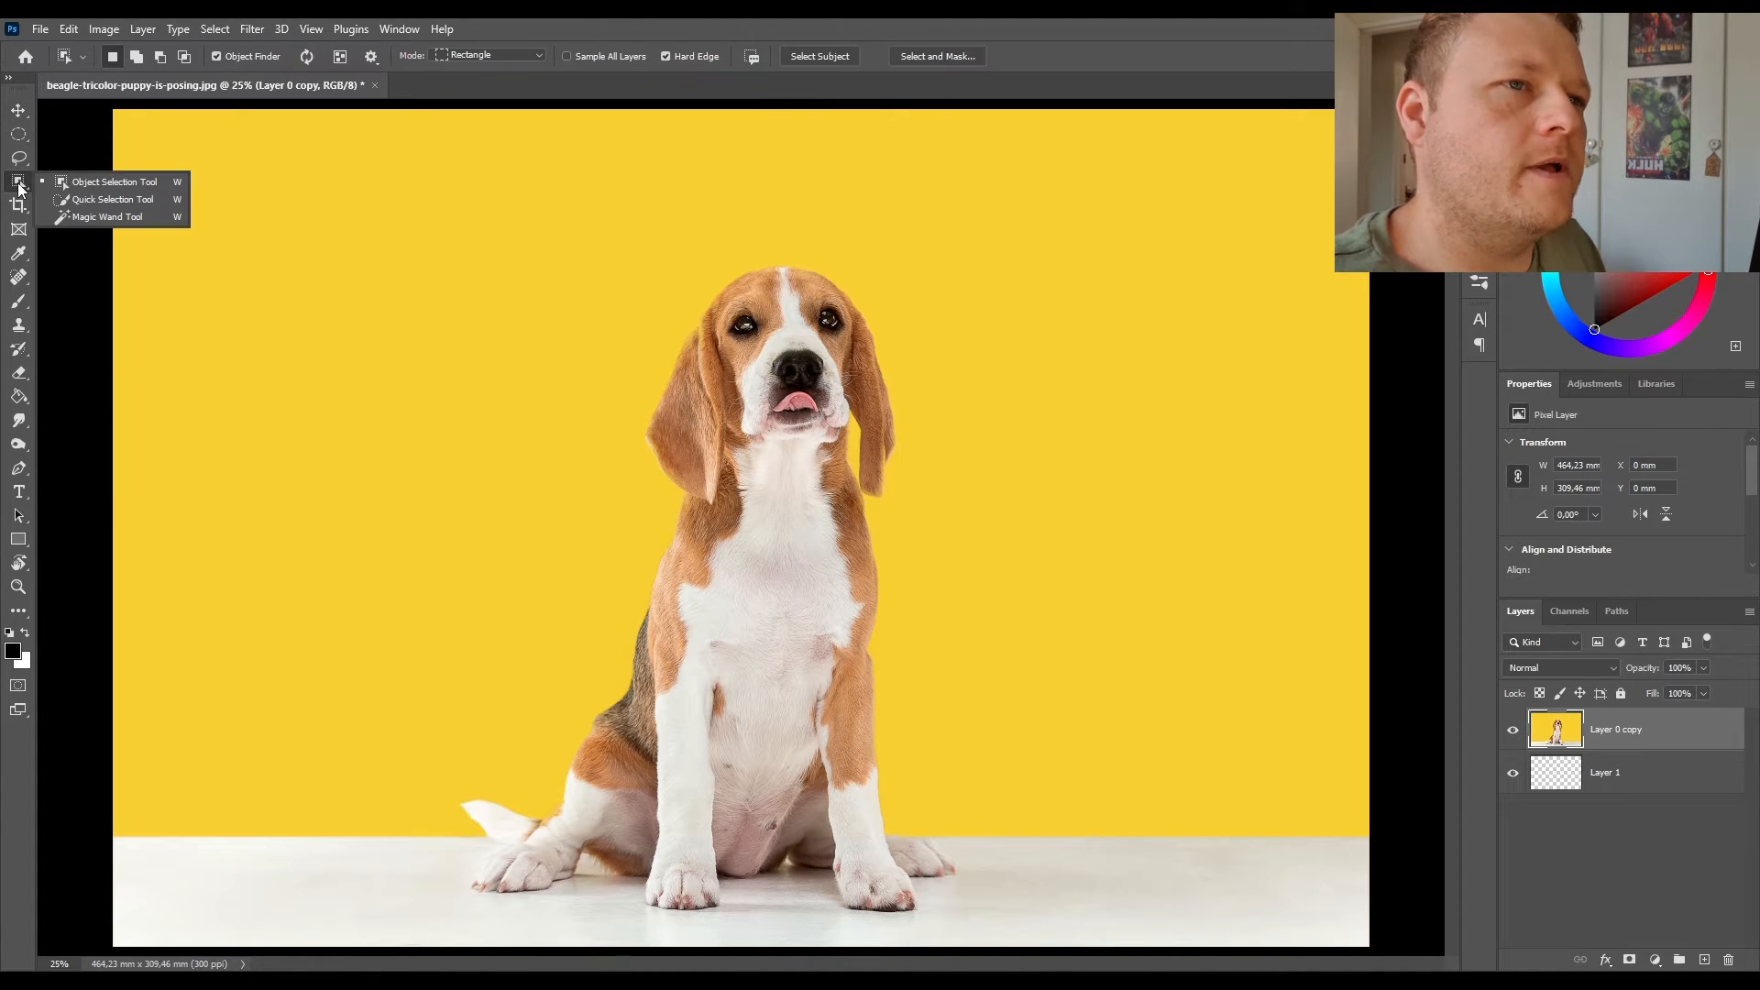
pyautogui.click(97, 181)
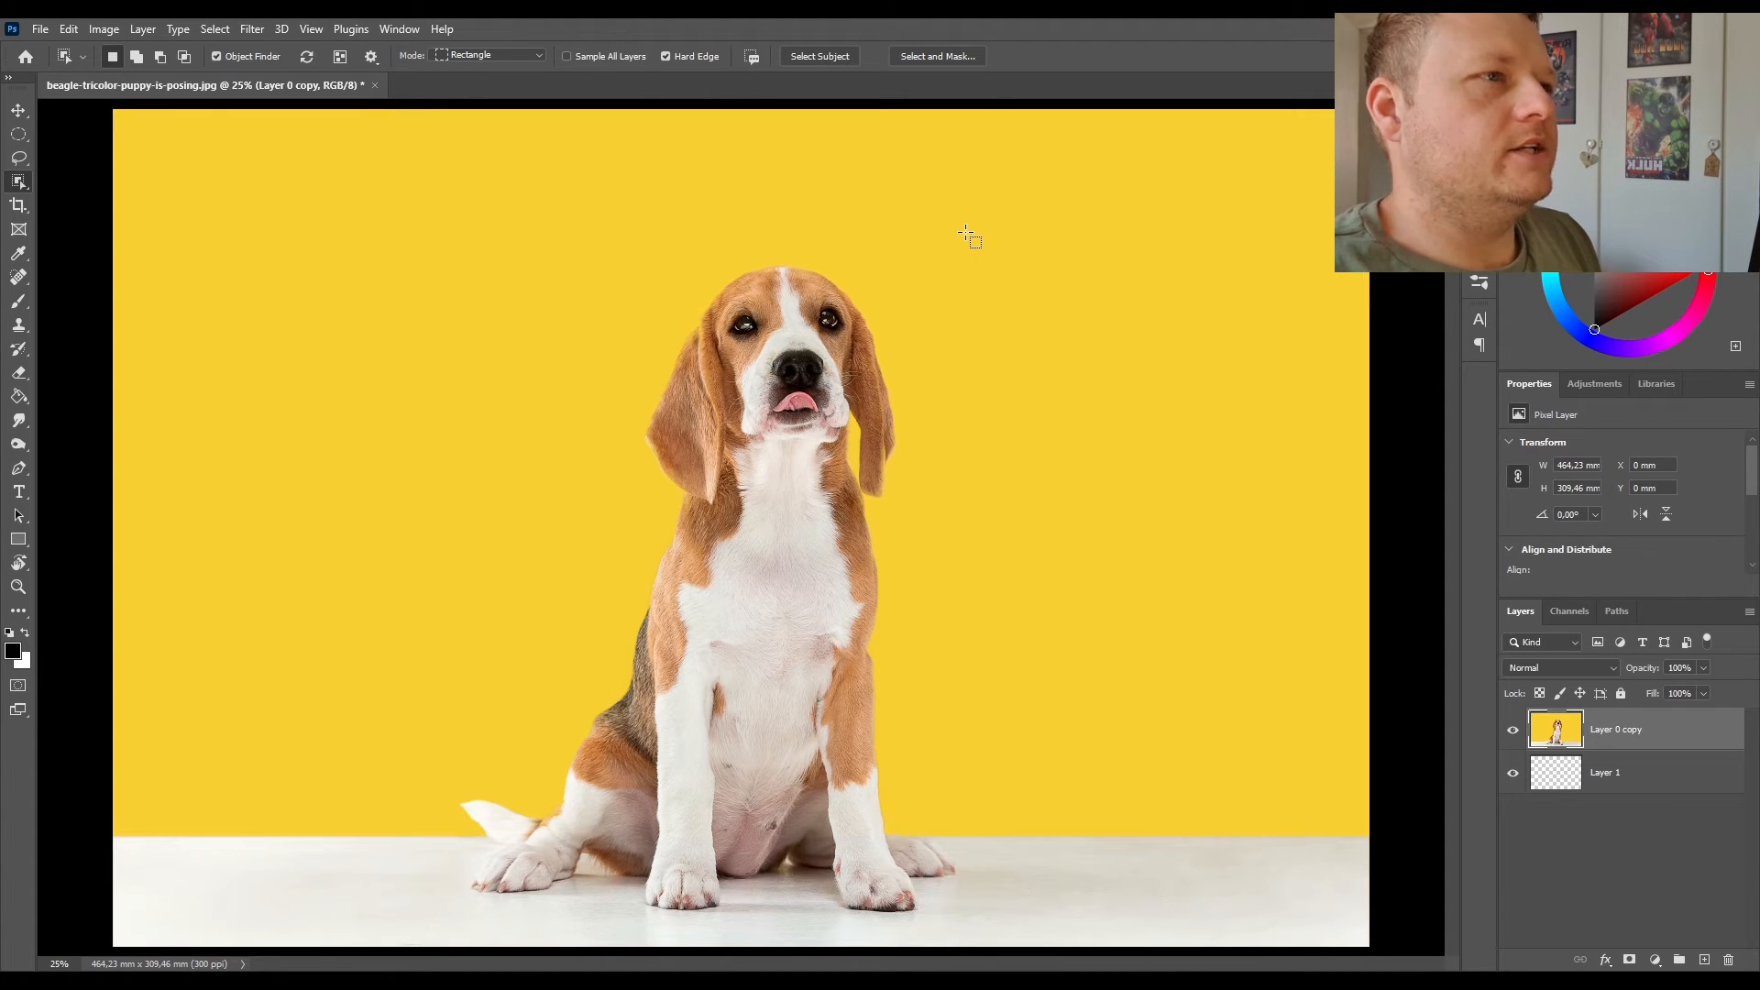
pyautogui.click(820, 57)
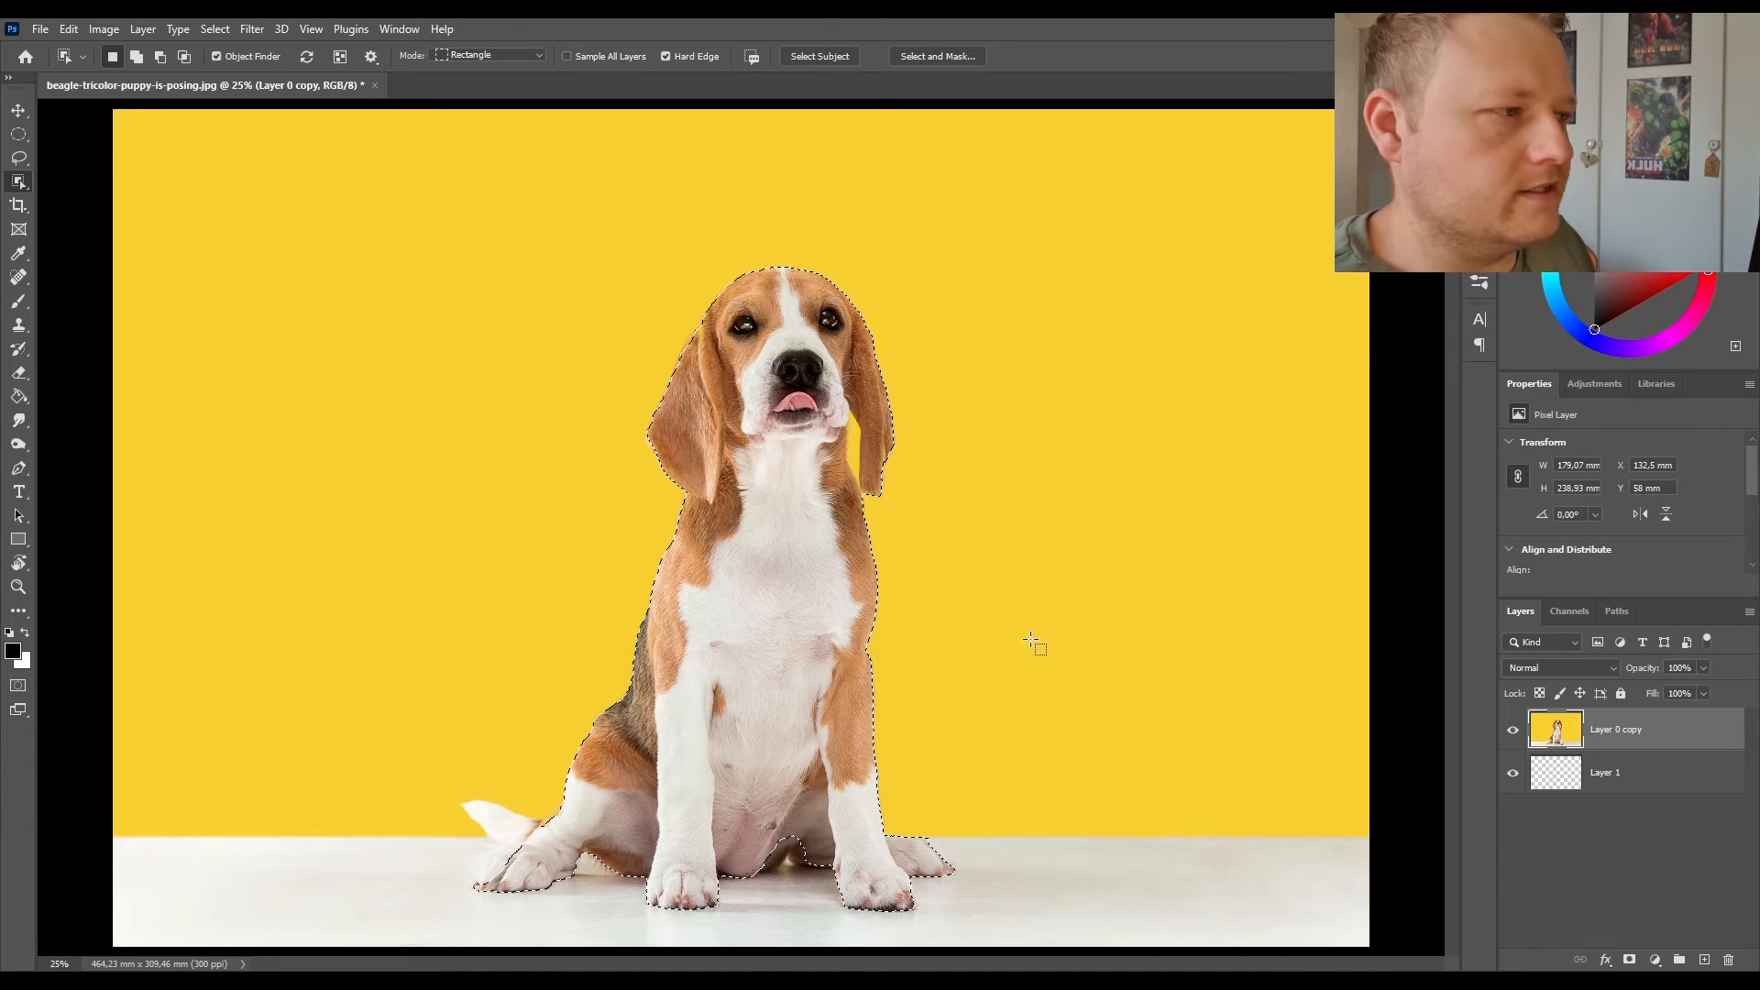
pyautogui.click(1630, 960)
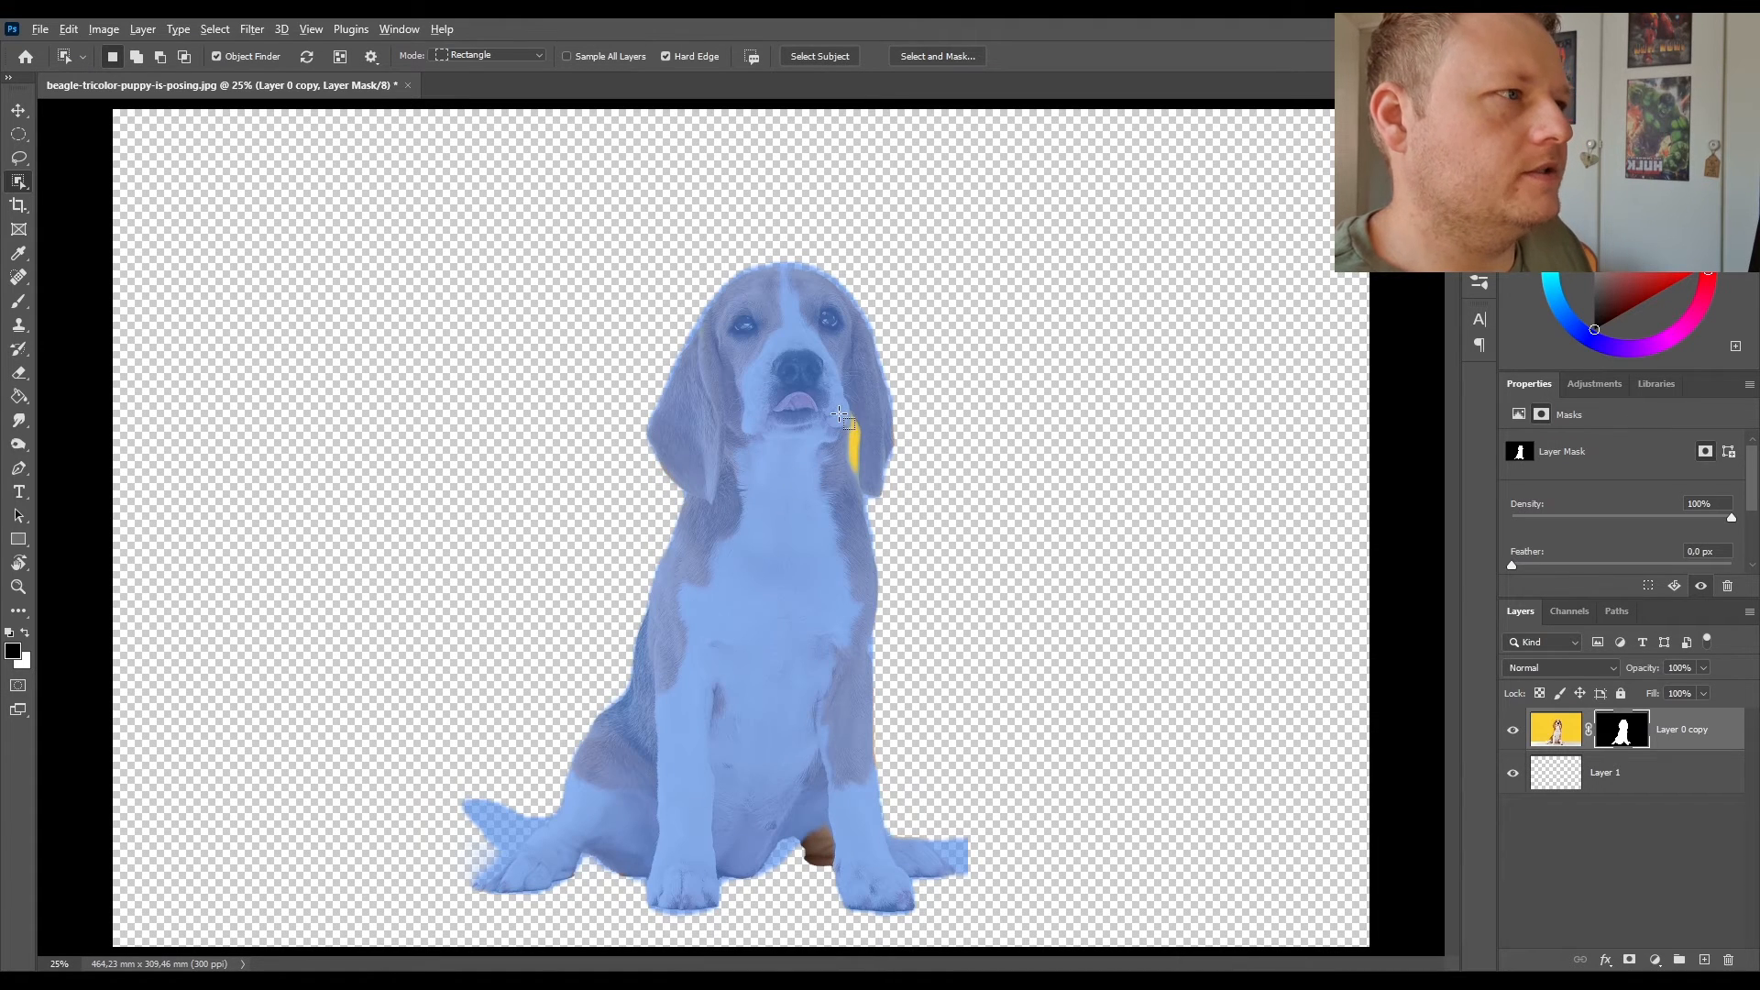
# Inspect the cut-out edges around the dog's head, ears and neck up close.
pyautogui.scroll(1, 841, 415)
pyautogui.scroll(4, 840, 414)
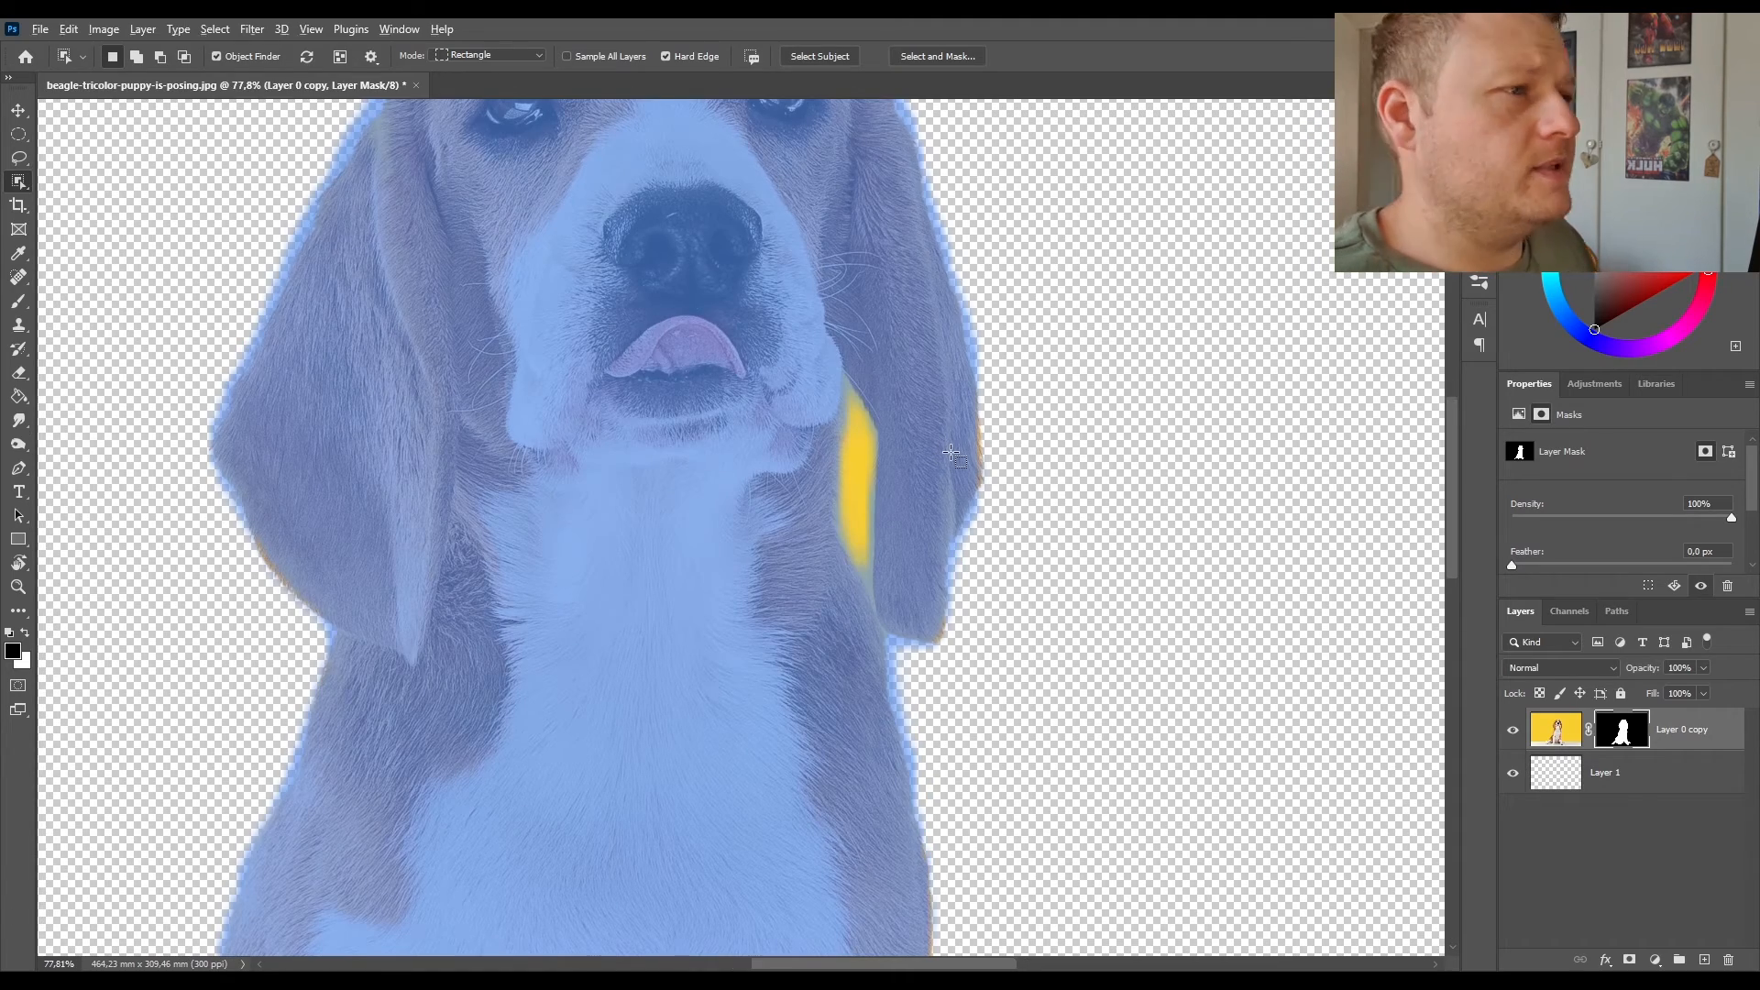
pyautogui.scroll(-1, 945, 452)
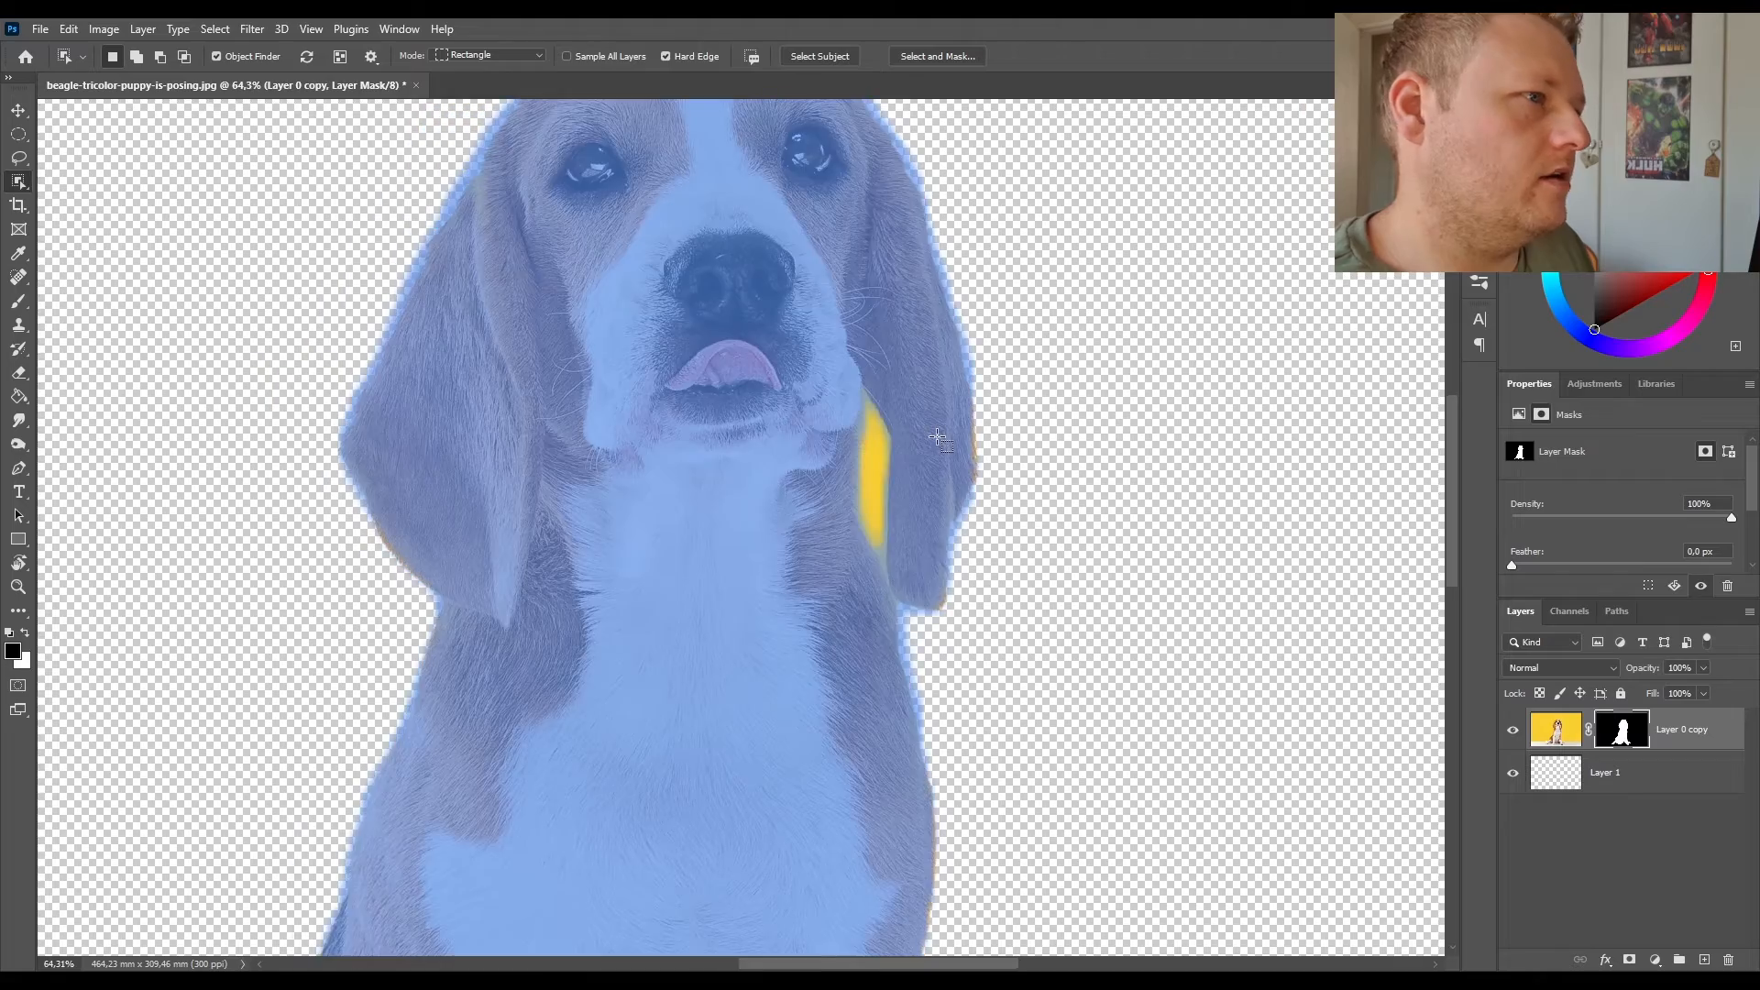
pyautogui.scroll(-3, 937, 437)
pyautogui.scroll(3, 936, 438)
pyautogui.scroll(-1, 816, 426)
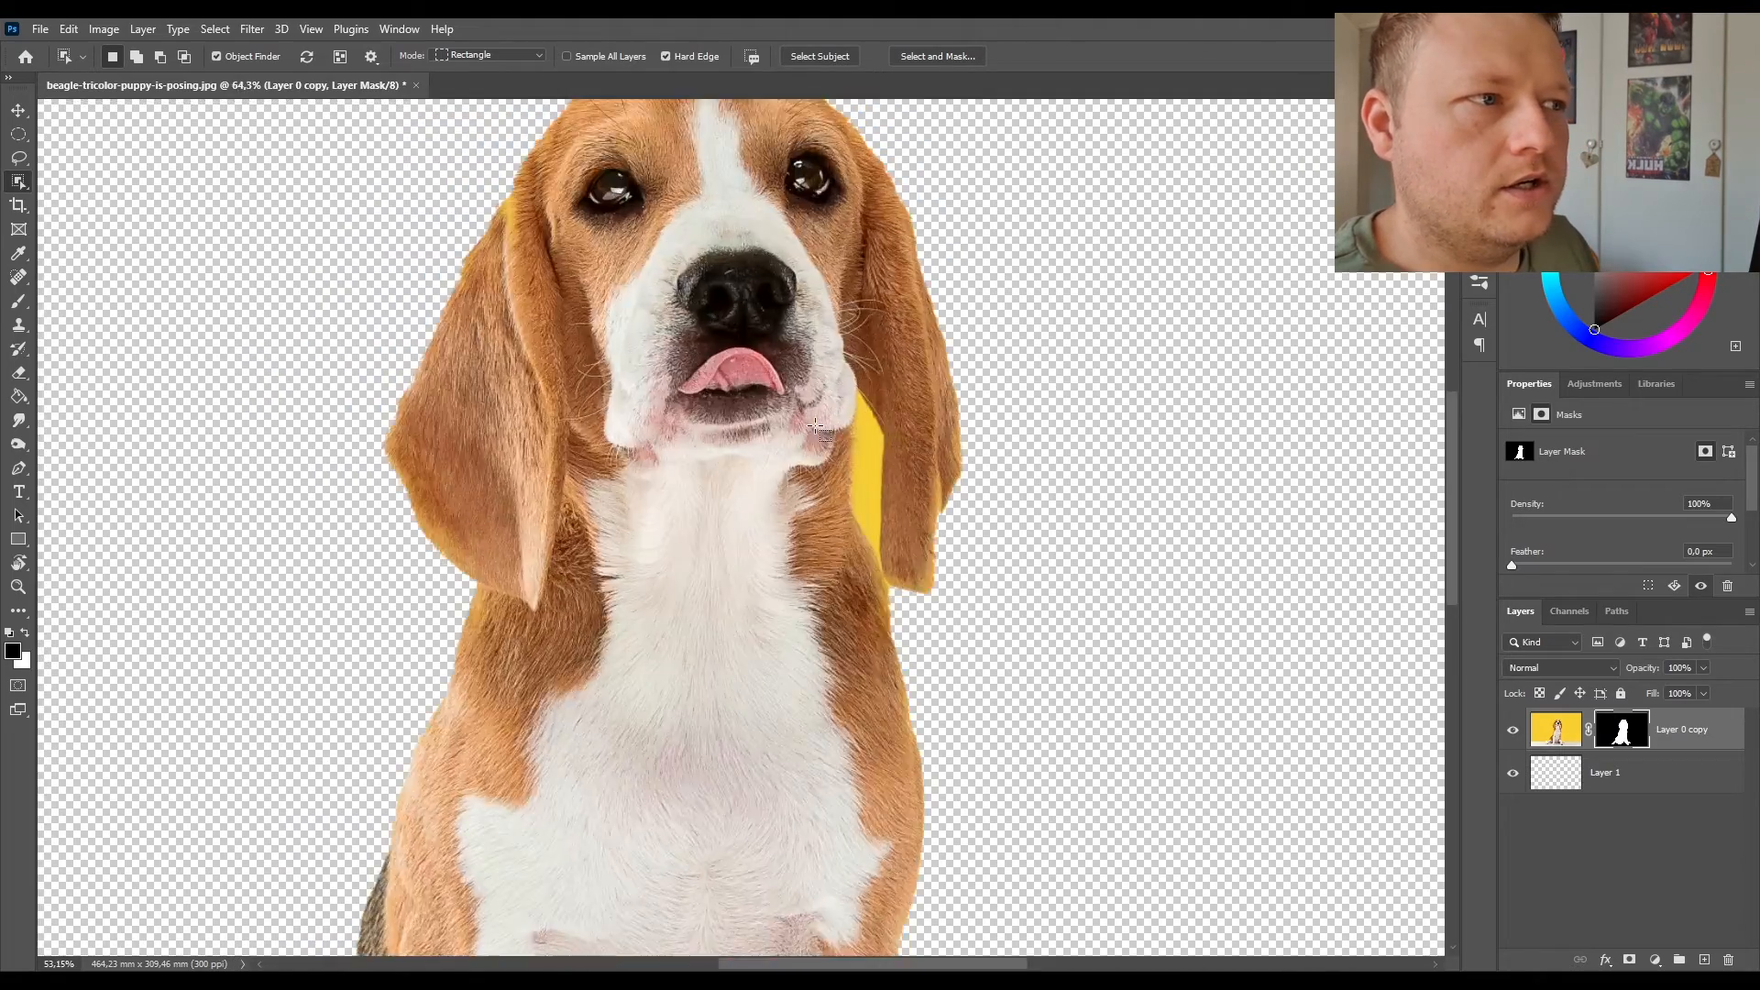
pyautogui.scroll(1, 871, 449)
pyautogui.scroll(-1, 888, 457)
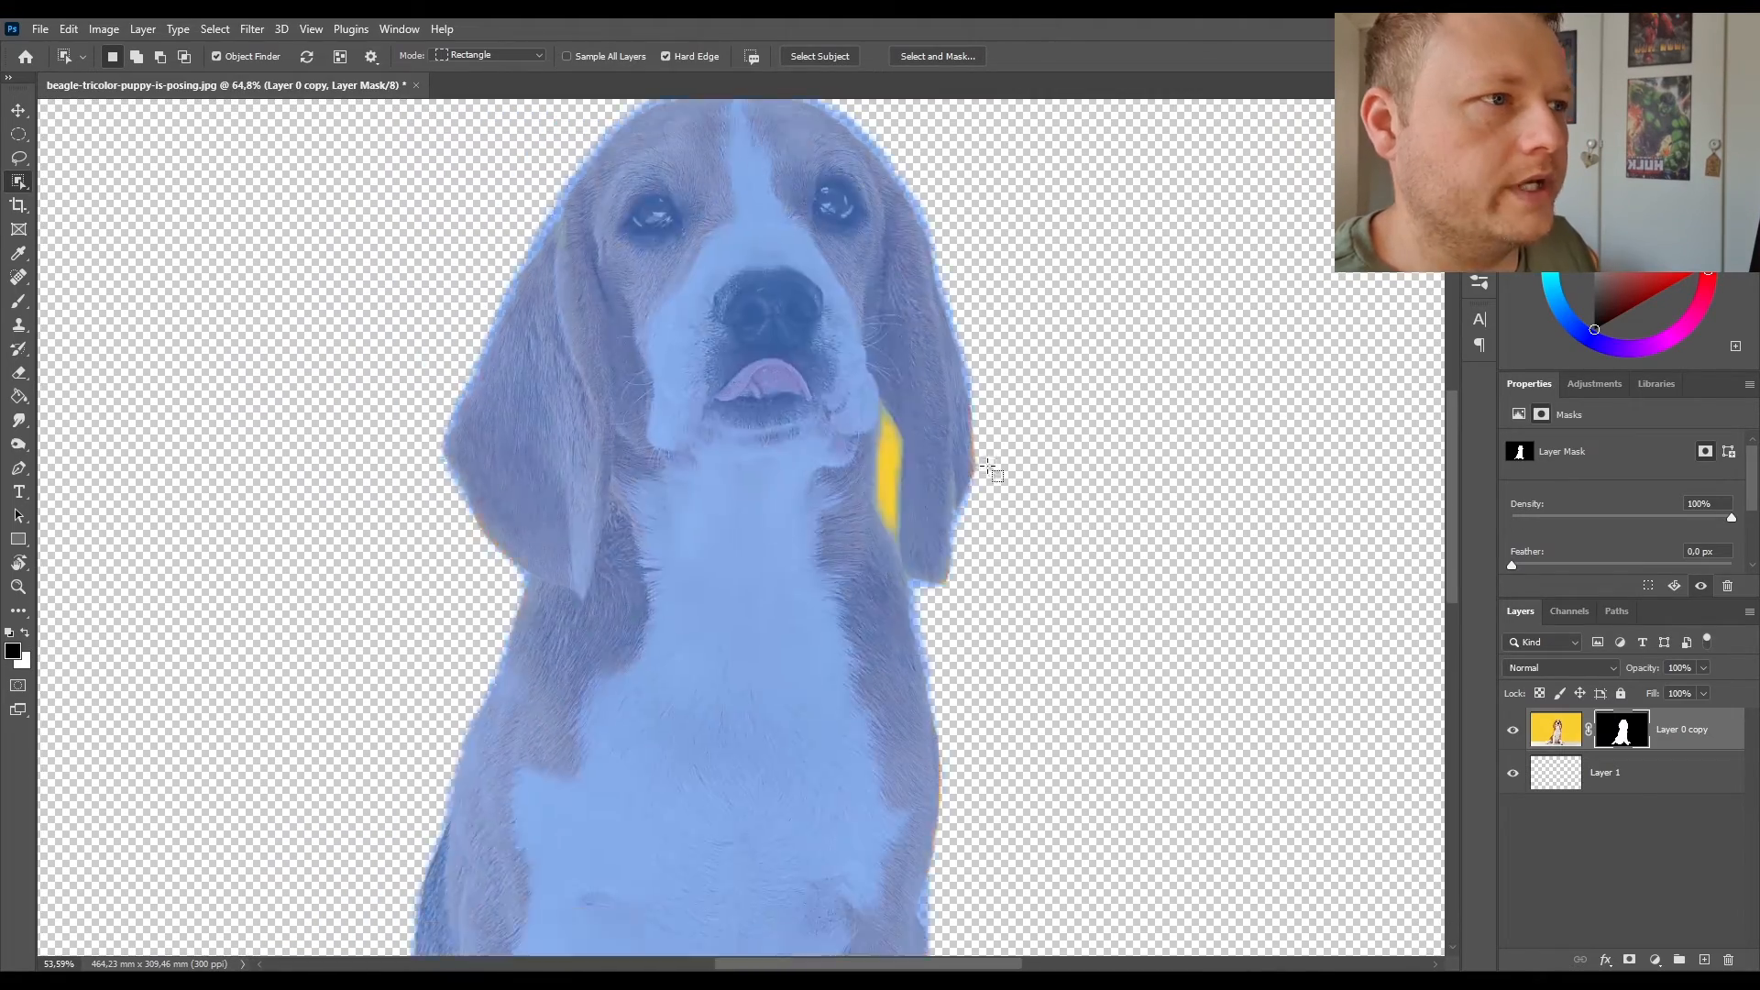
pyautogui.scroll(1, 990, 463)
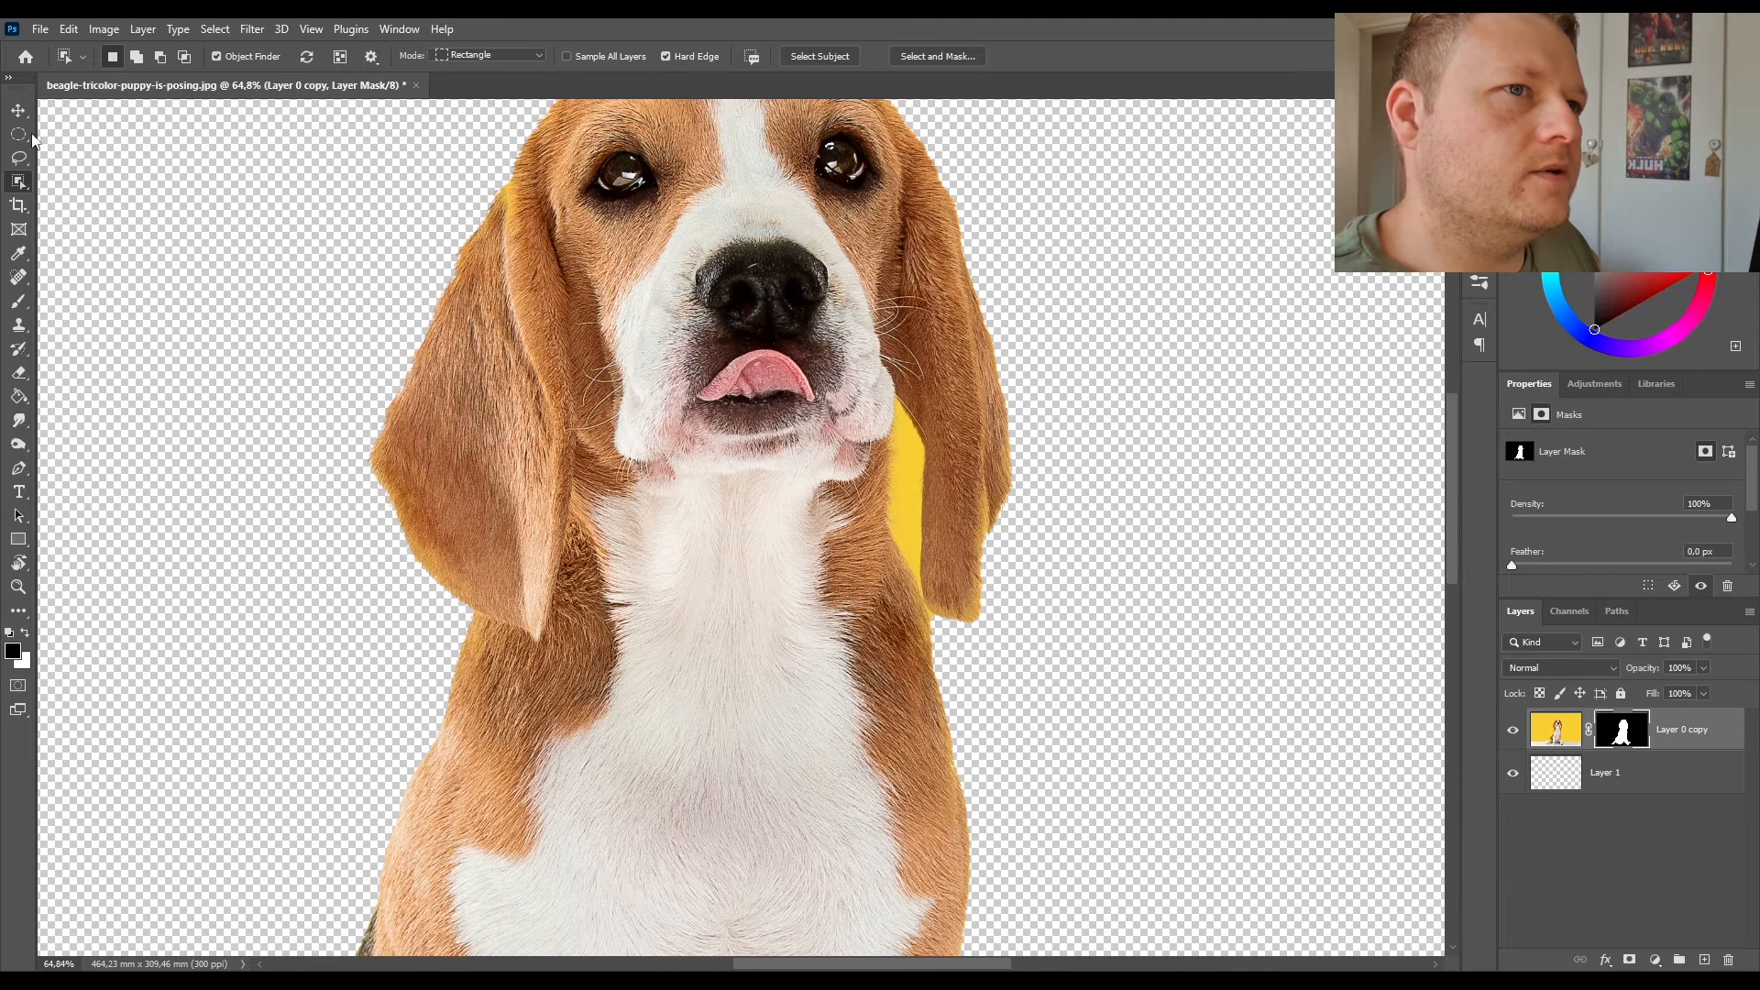
# Select the leftover yellow area between the dog's ear and neck on the photo itself with the Magic Wand Tool.
pyautogui.click(19, 184)
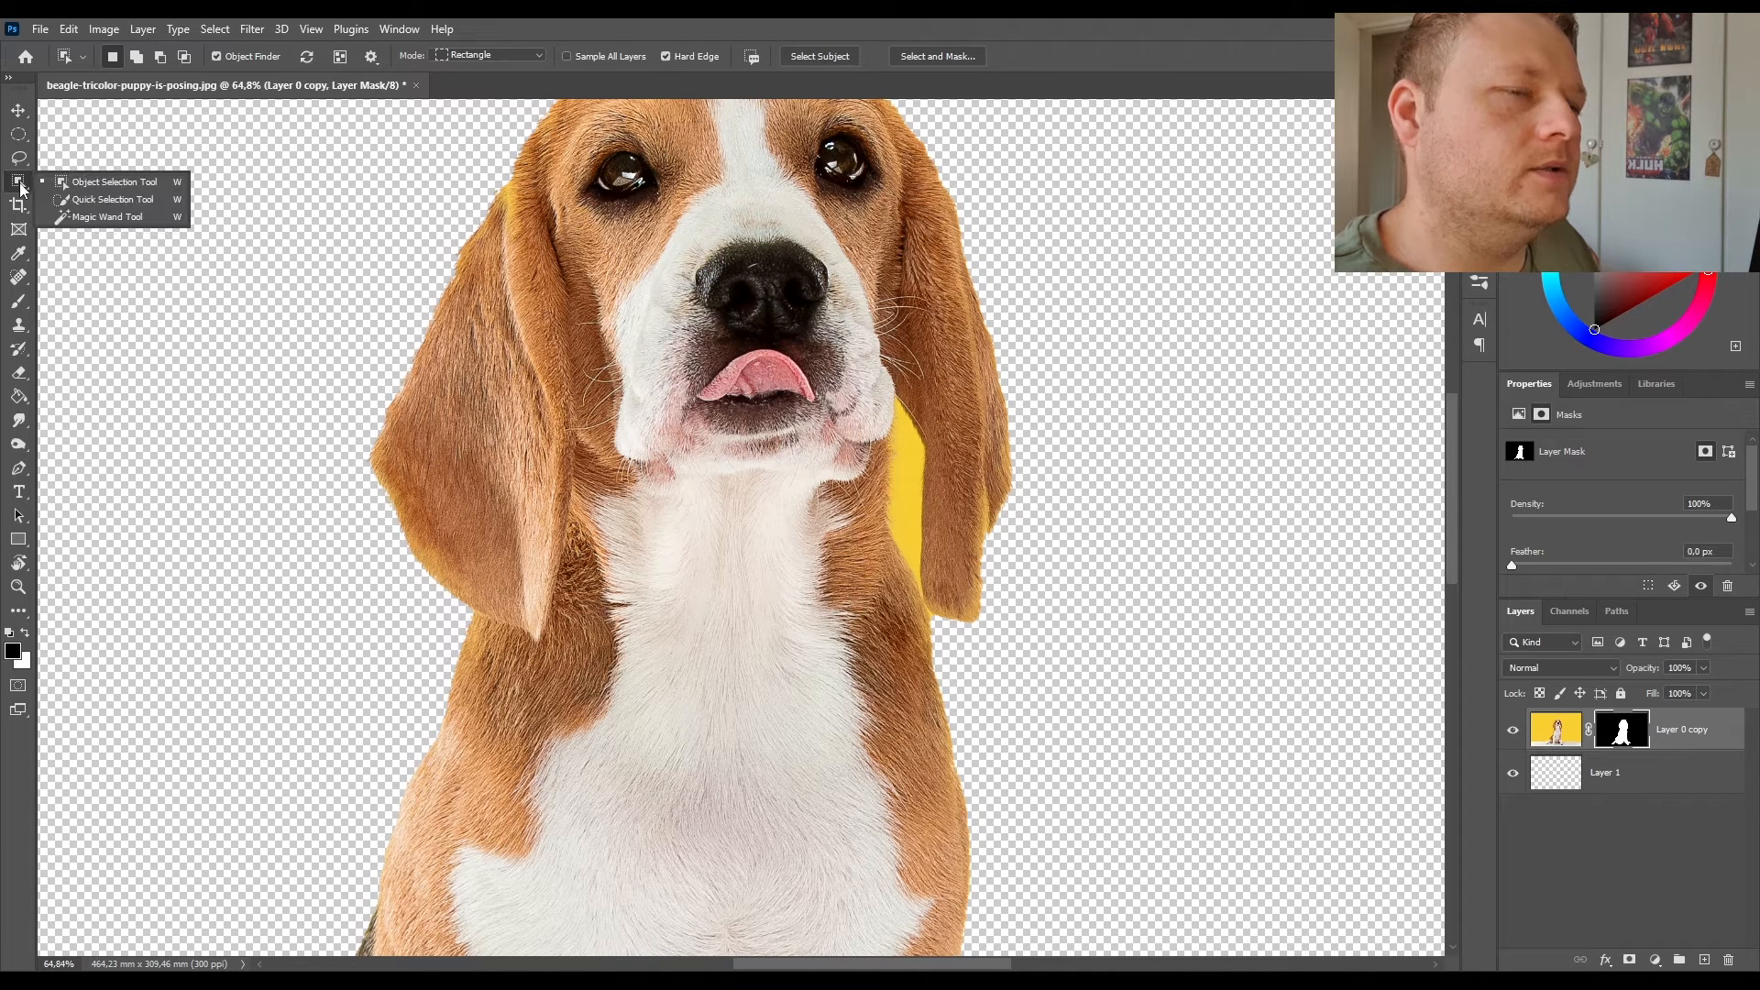
pyautogui.click(108, 217)
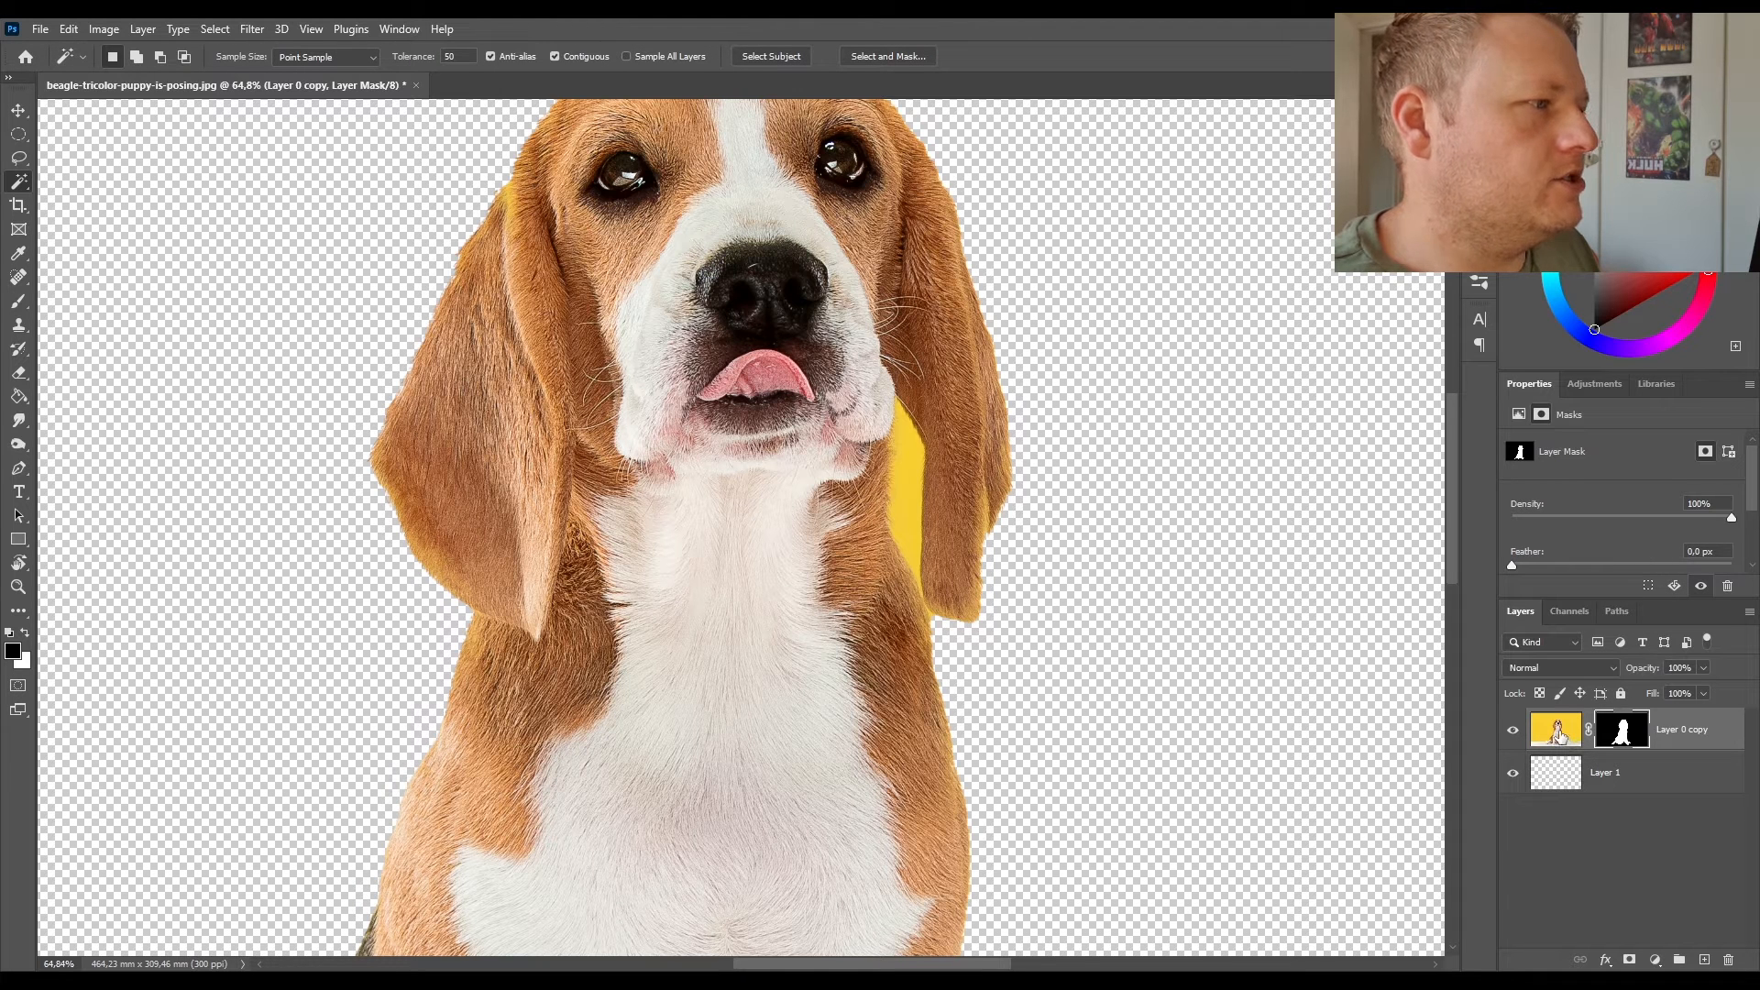
pyautogui.click(1558, 730)
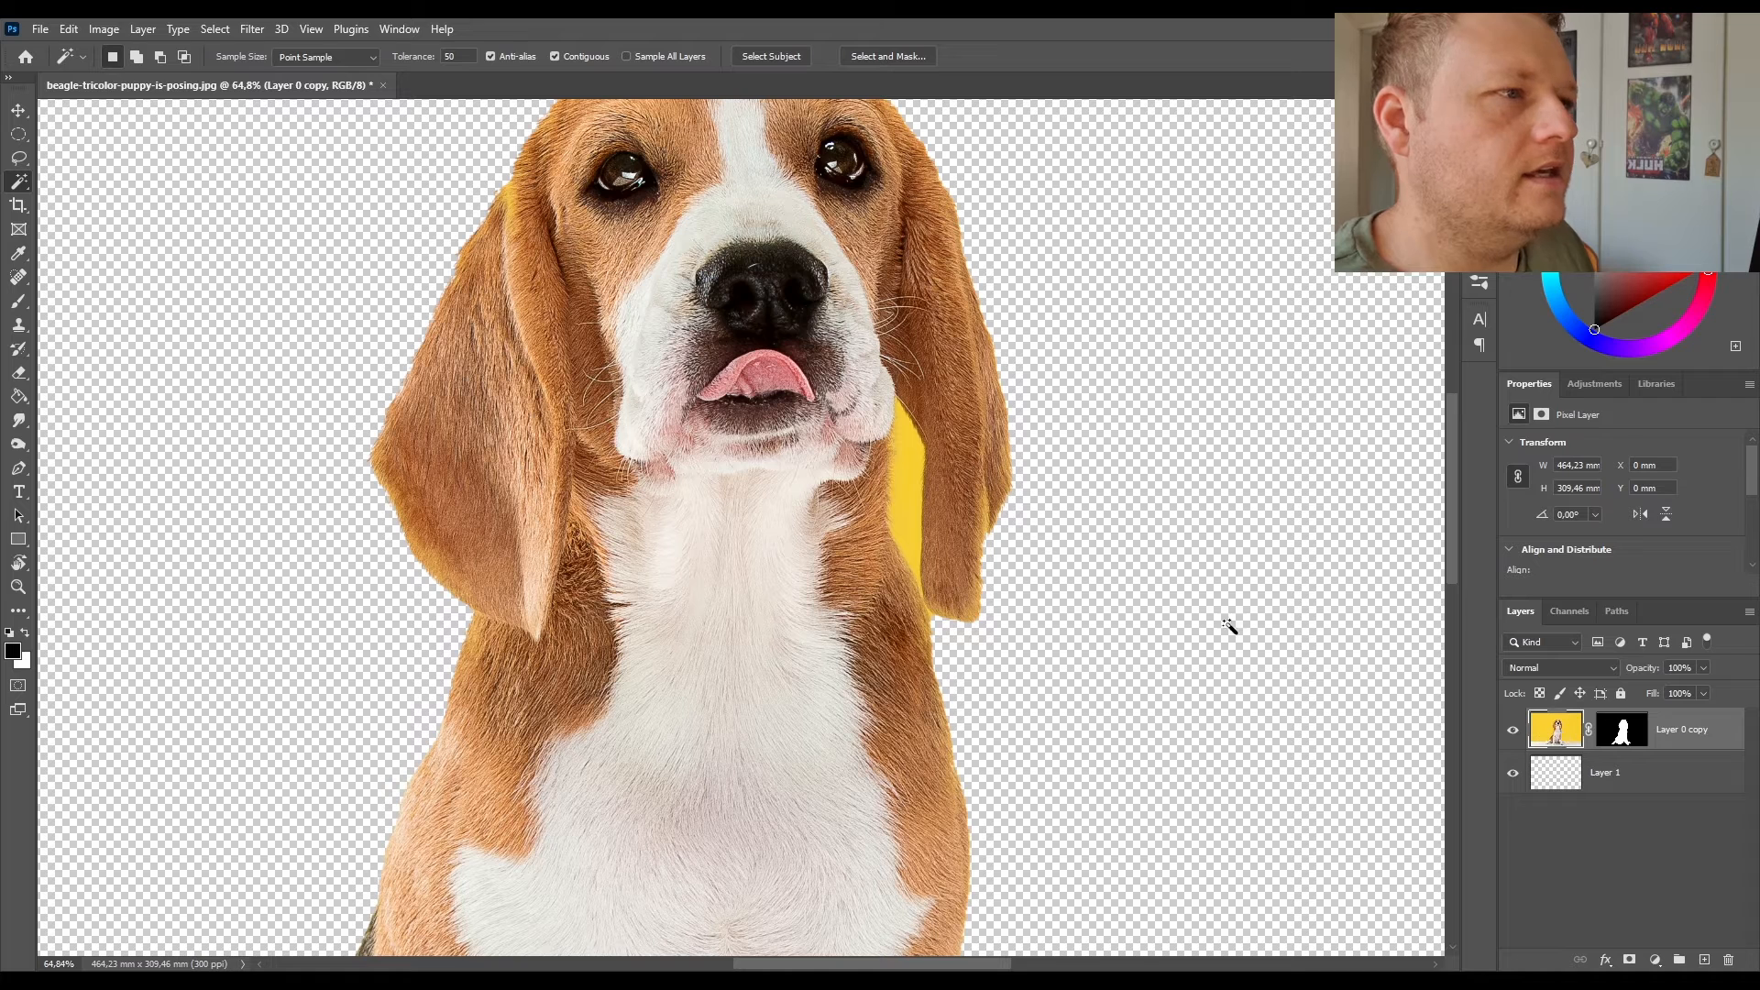
pyautogui.click(909, 498)
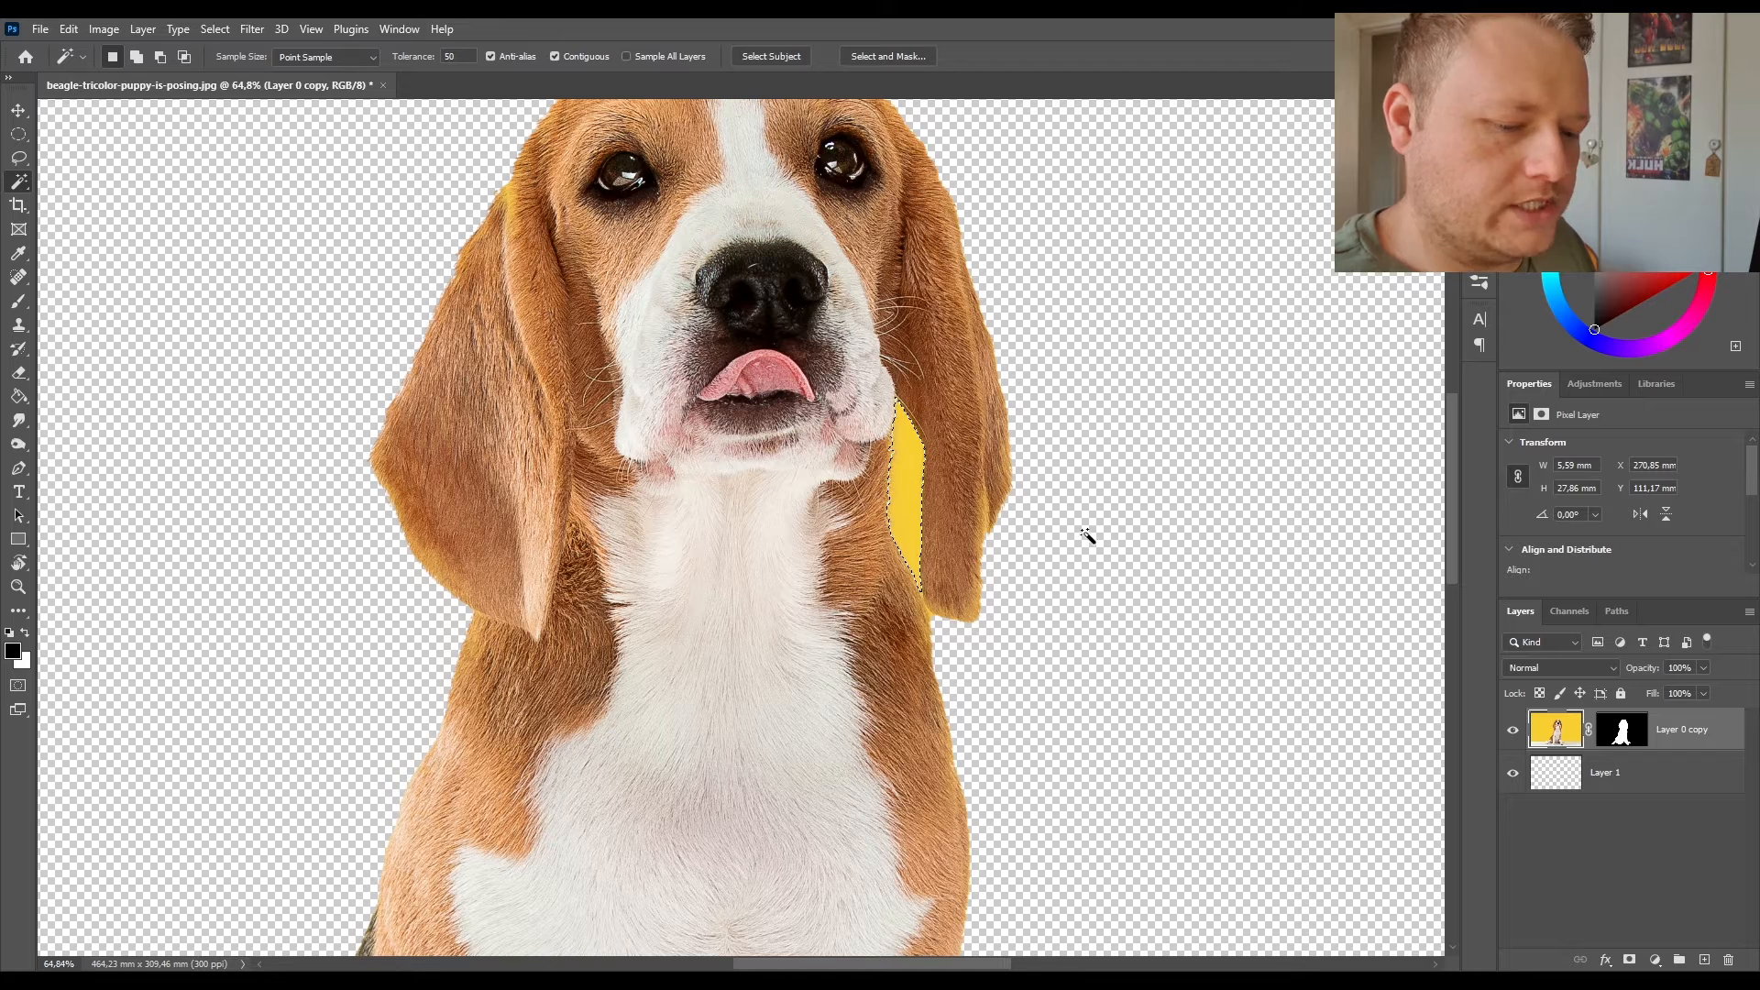
# Fill the selected yellow gap with black on the layer mask using the Paint Bucket, and clear the selection.
pyautogui.press('g')
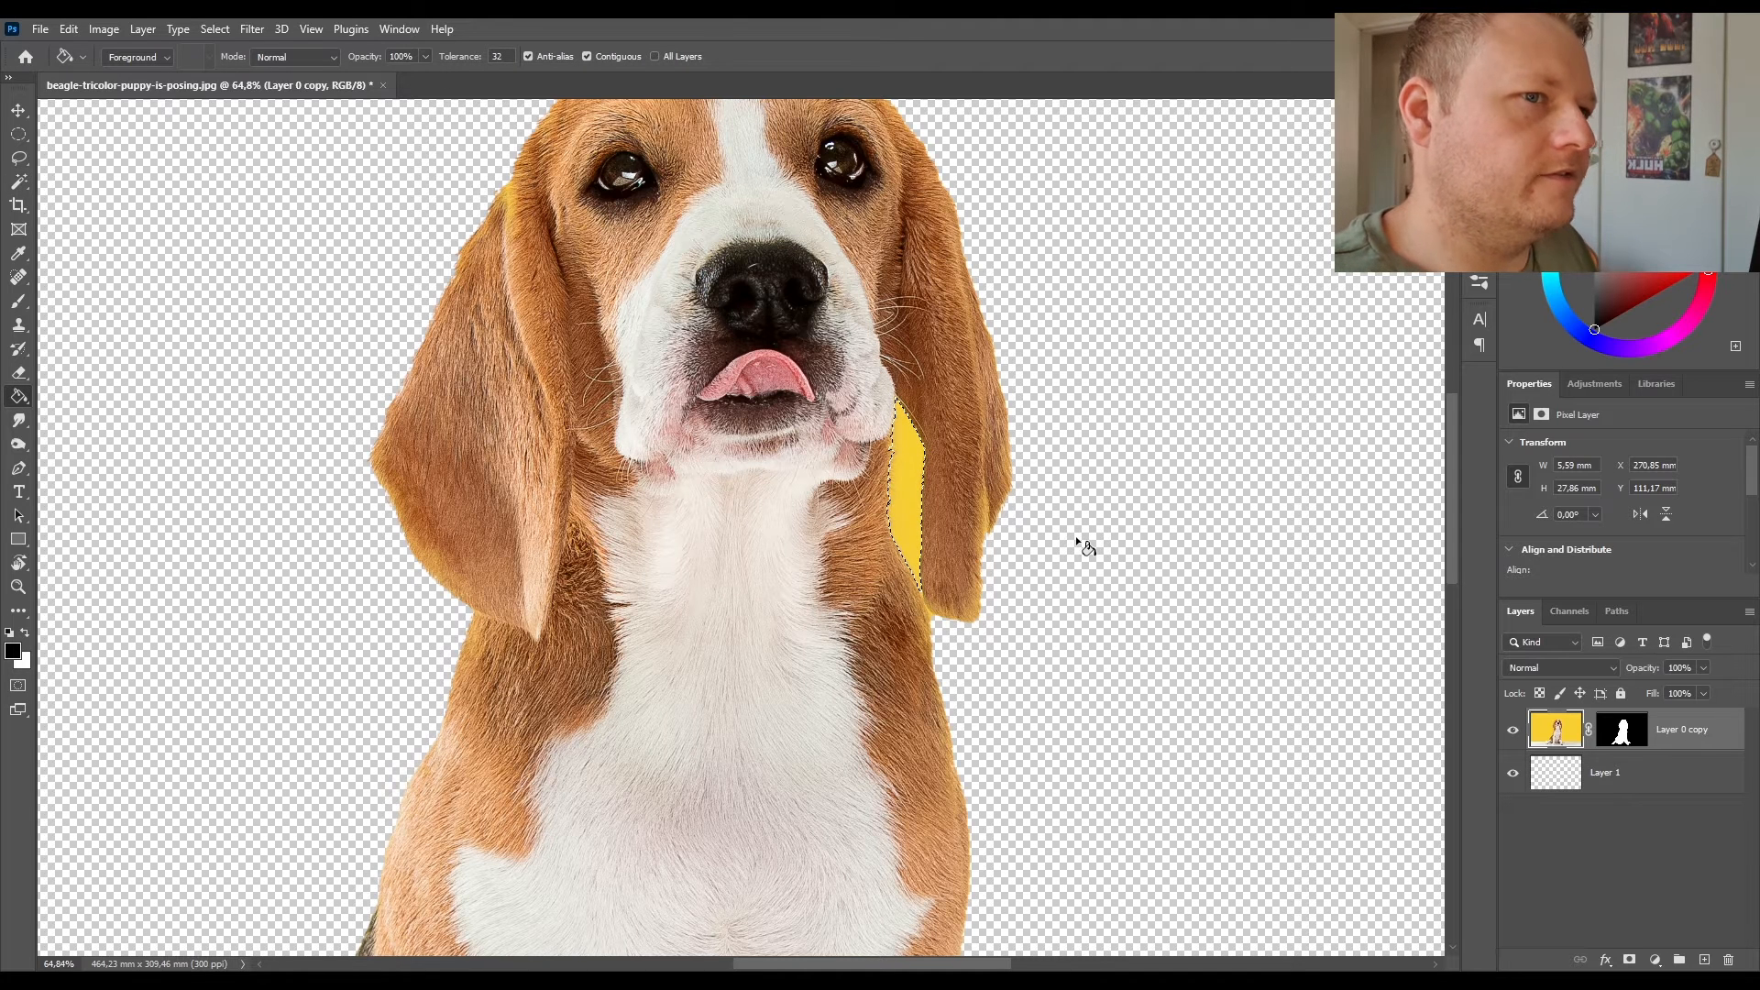
pyautogui.click(1629, 739)
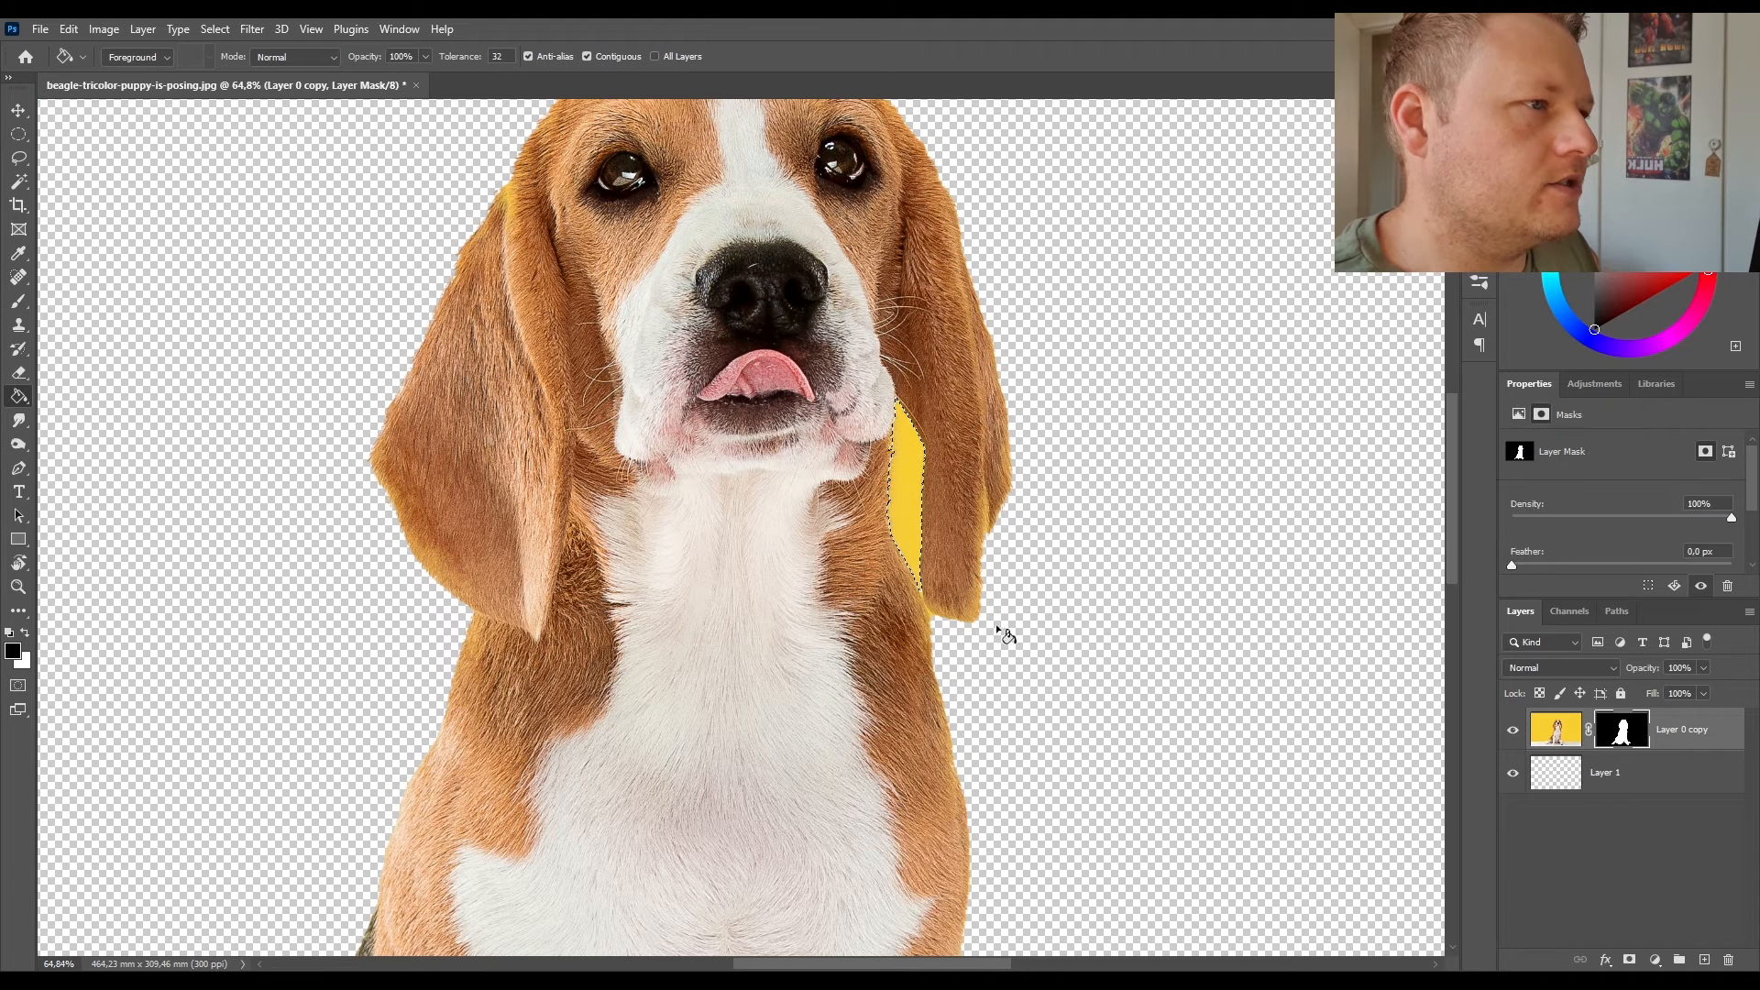
pyautogui.click(909, 491)
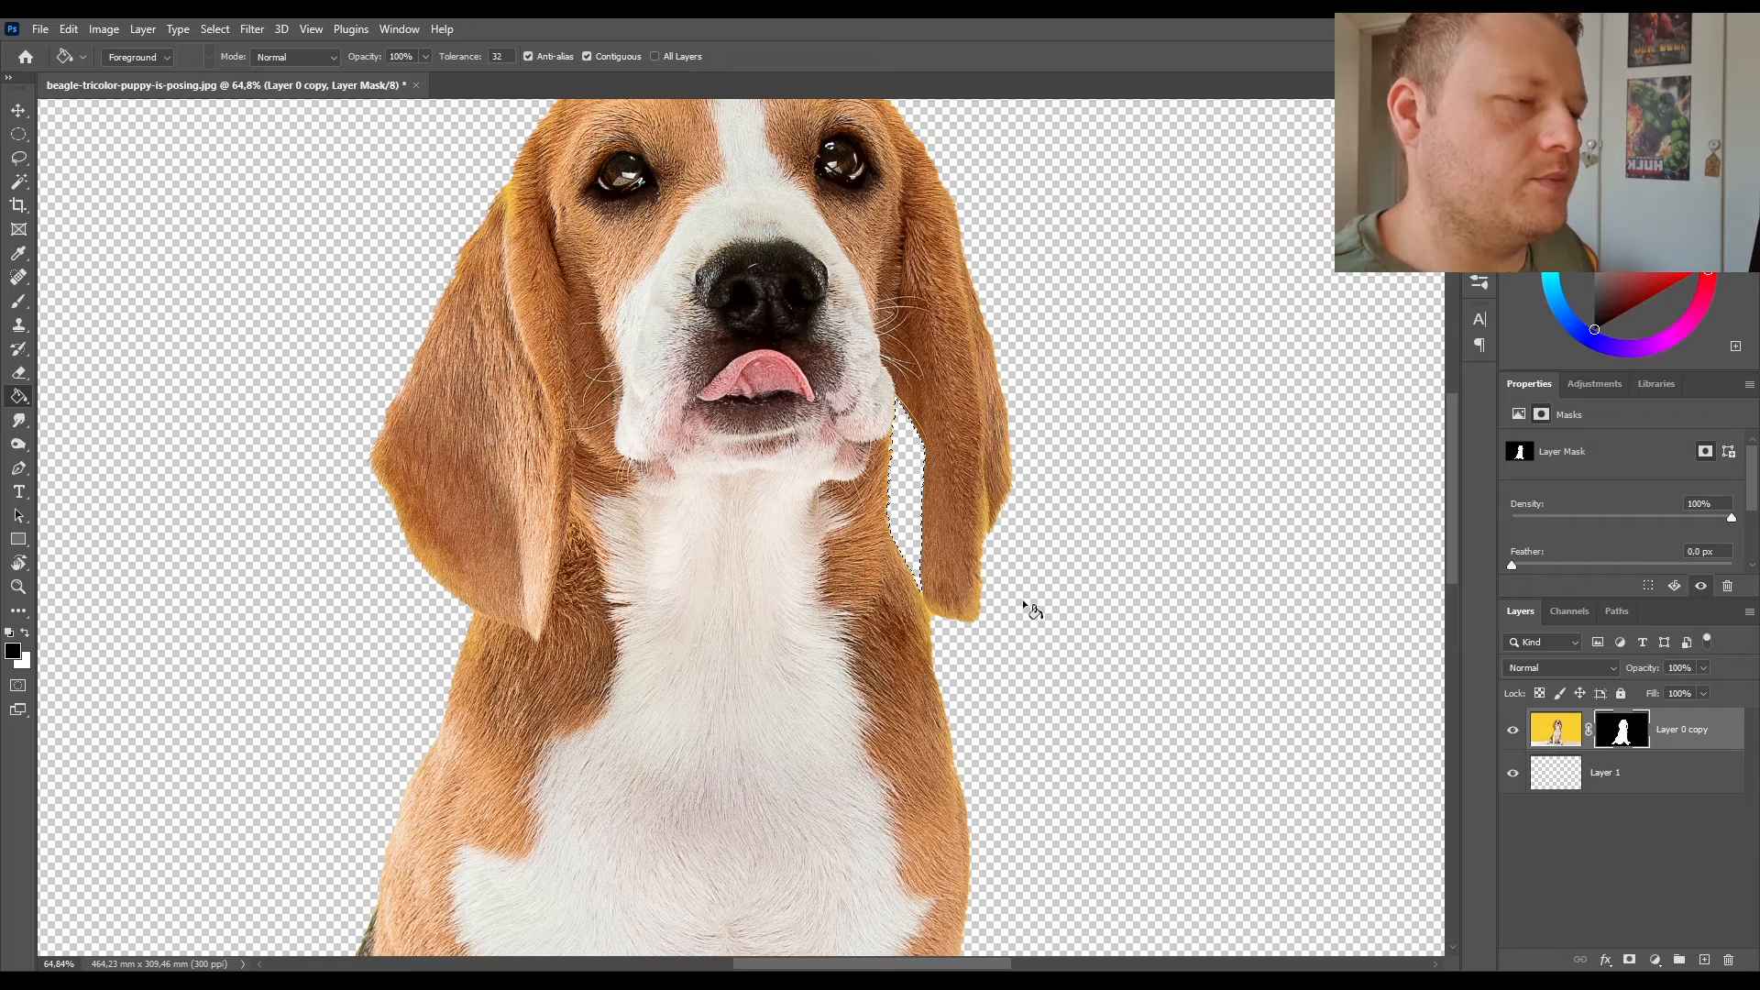
pyautogui.scroll(-5, 1025, 641)
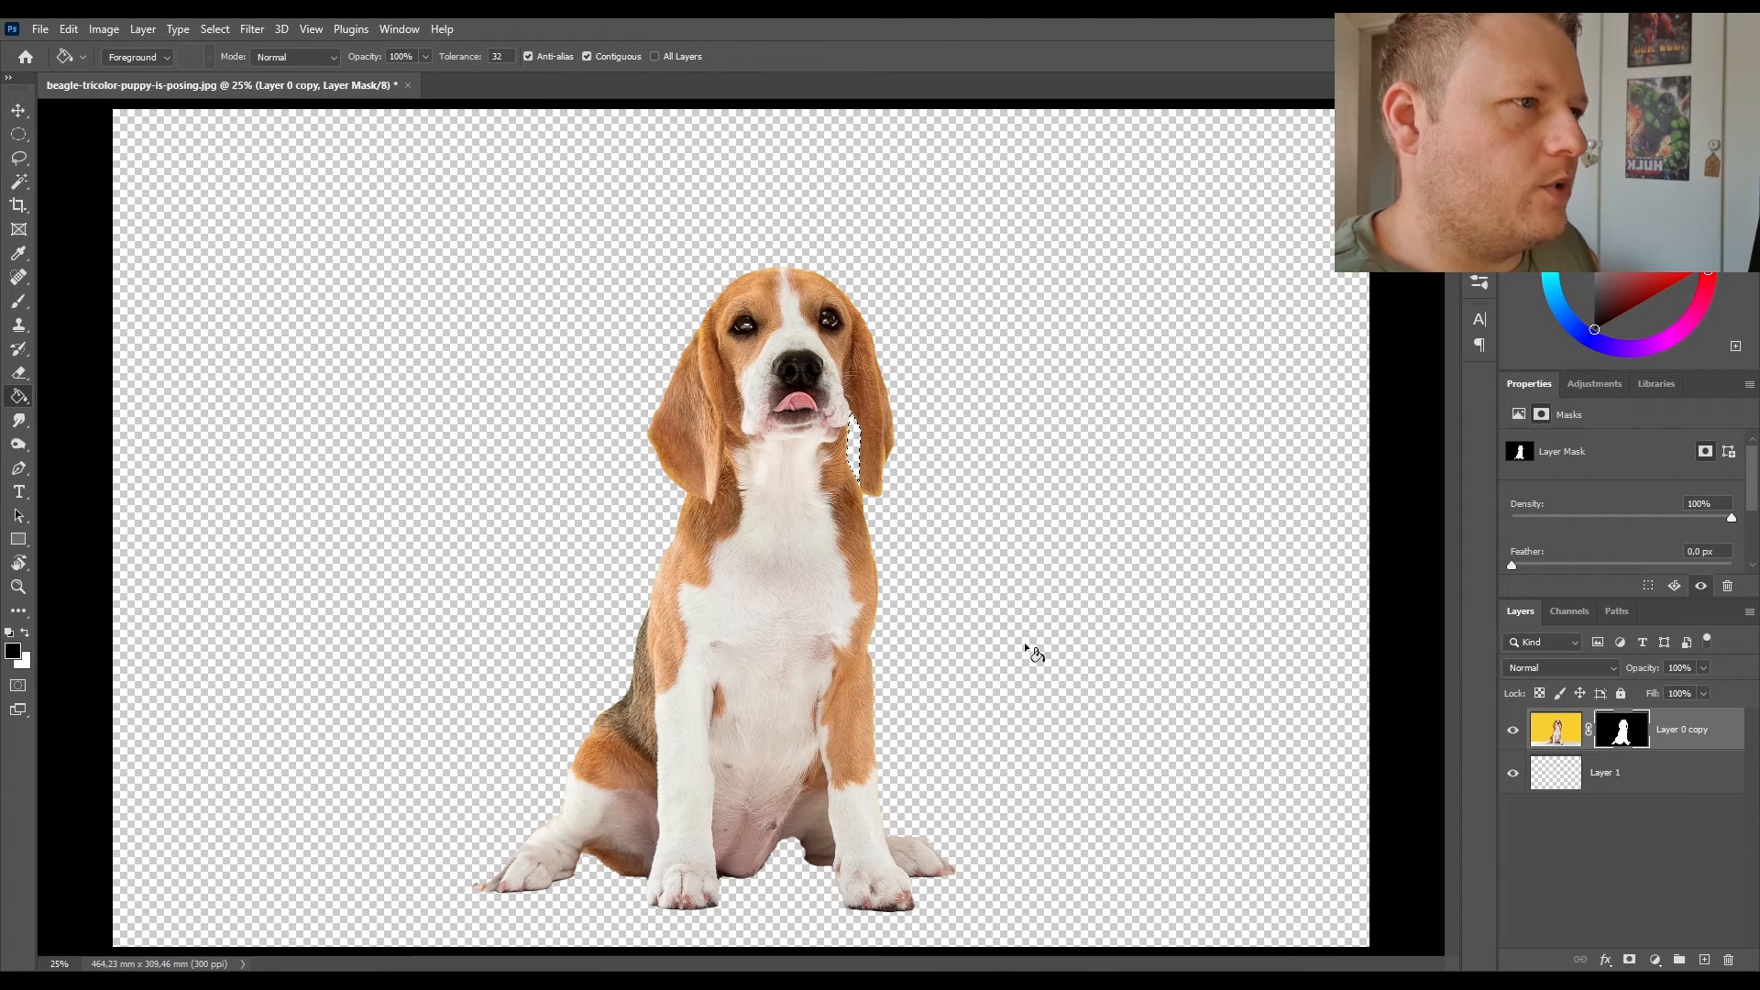
pyautogui.hotkey('ctrl', 'd')
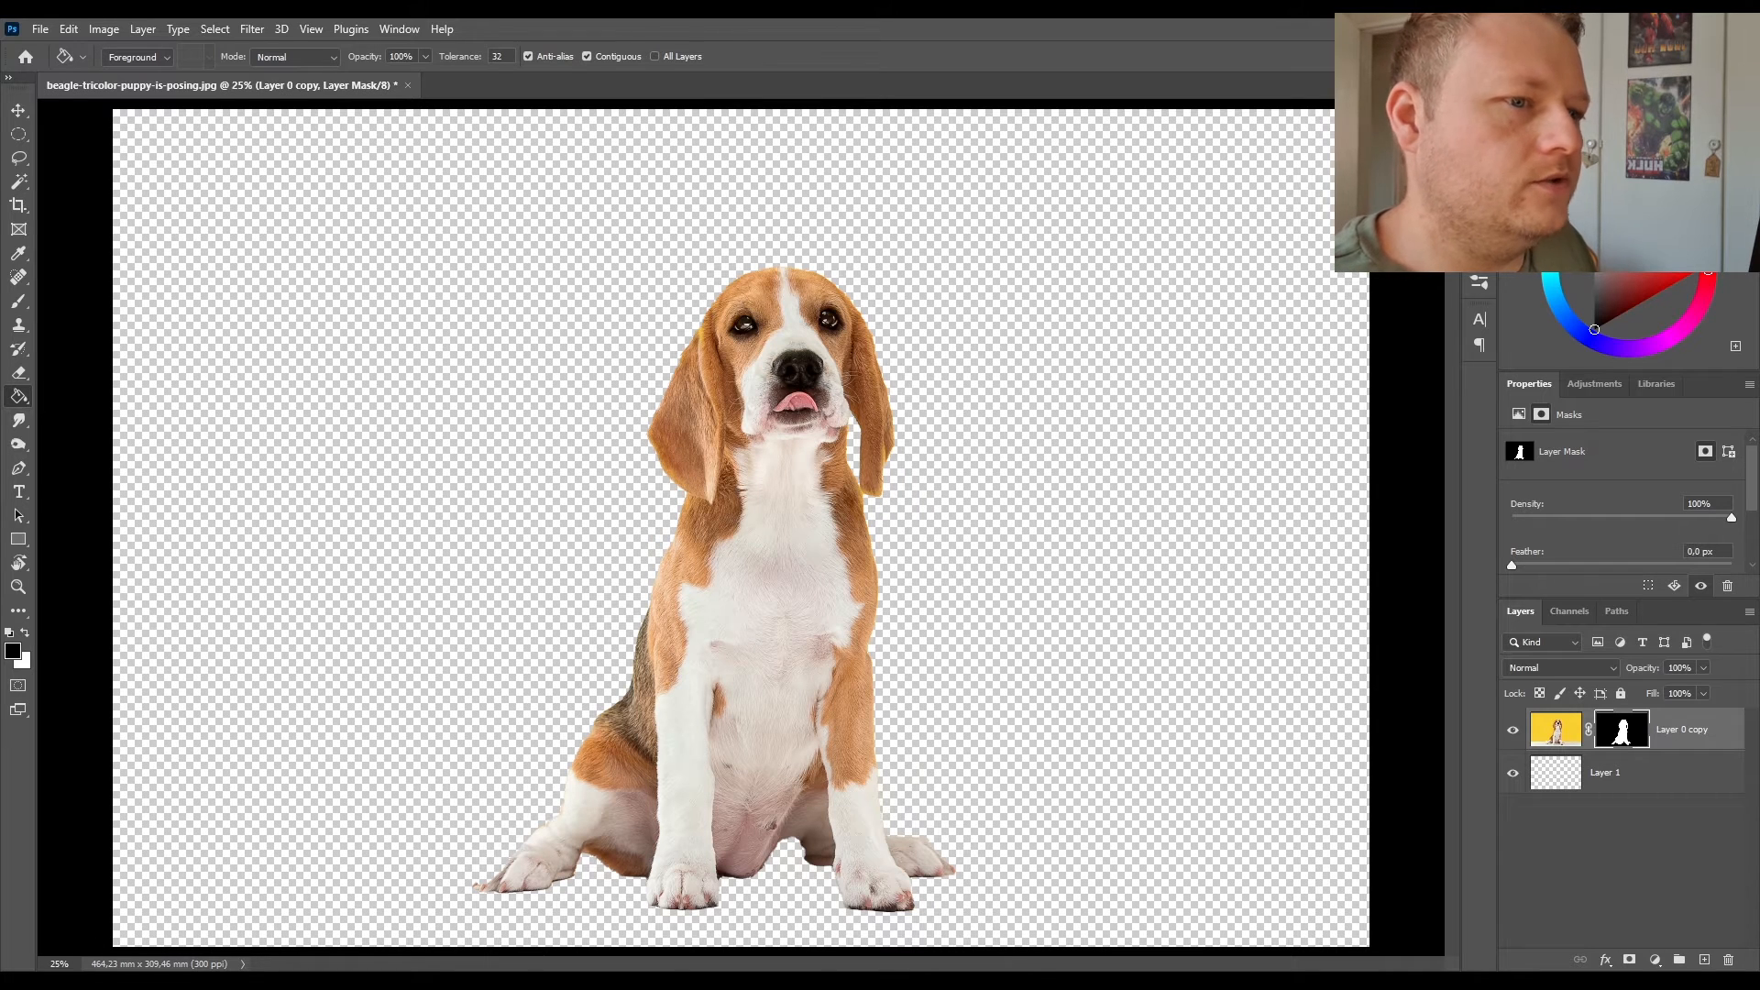
# Place the beautiful-modern-house-cement-view-from-garden image beneath the dog layer, scaled to 110.45% to cover the canvas.
pyautogui.moveTo(111, 981)
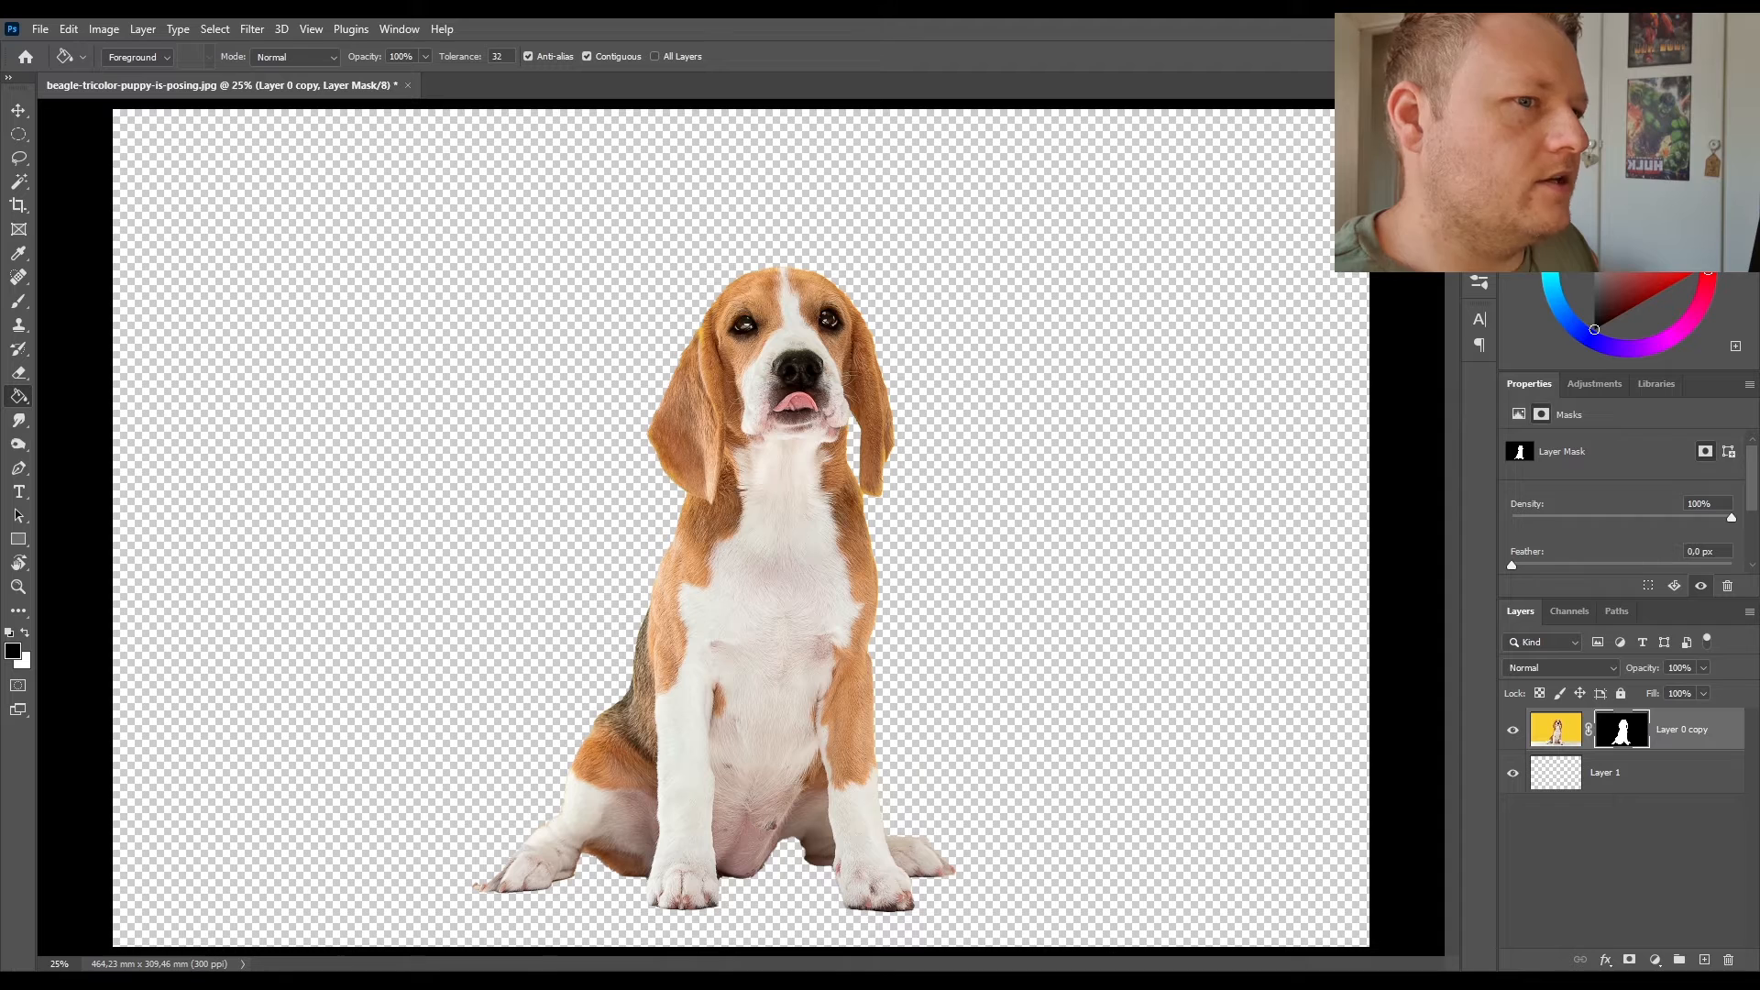
pyautogui.moveTo(1338, 275); pyautogui.dragTo(954, 302)
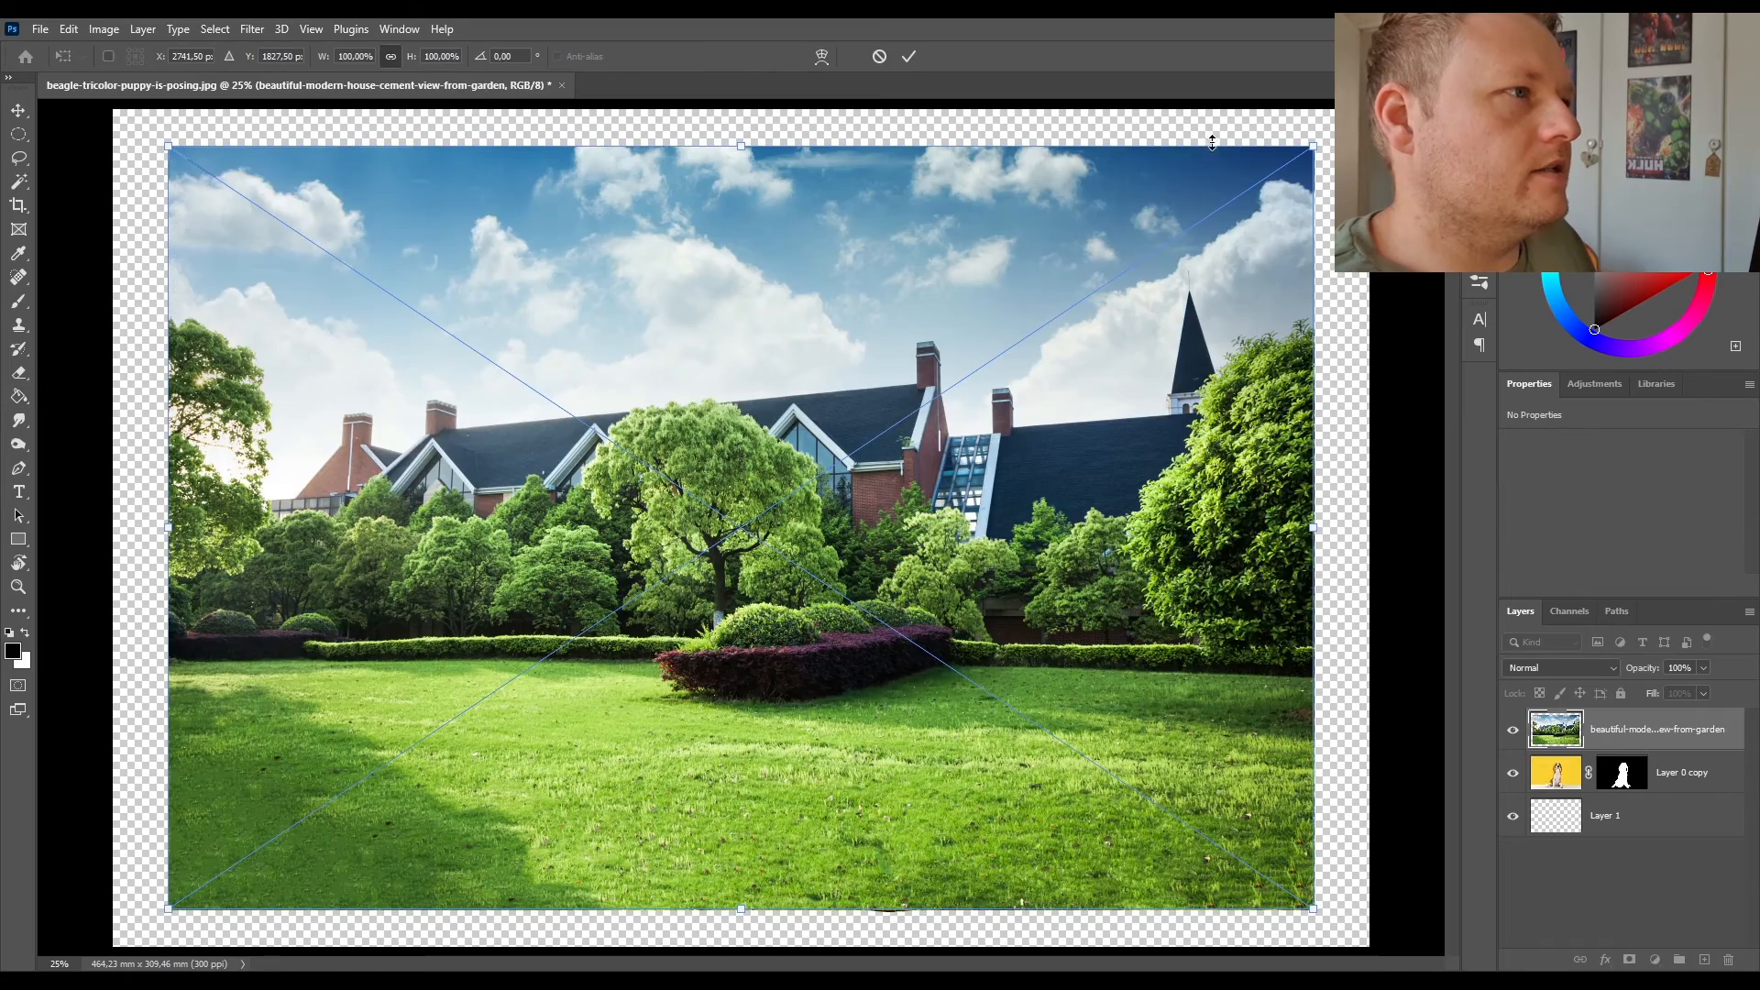
pyautogui.moveTo(1324, 139); pyautogui.dragTo(1373, 106)
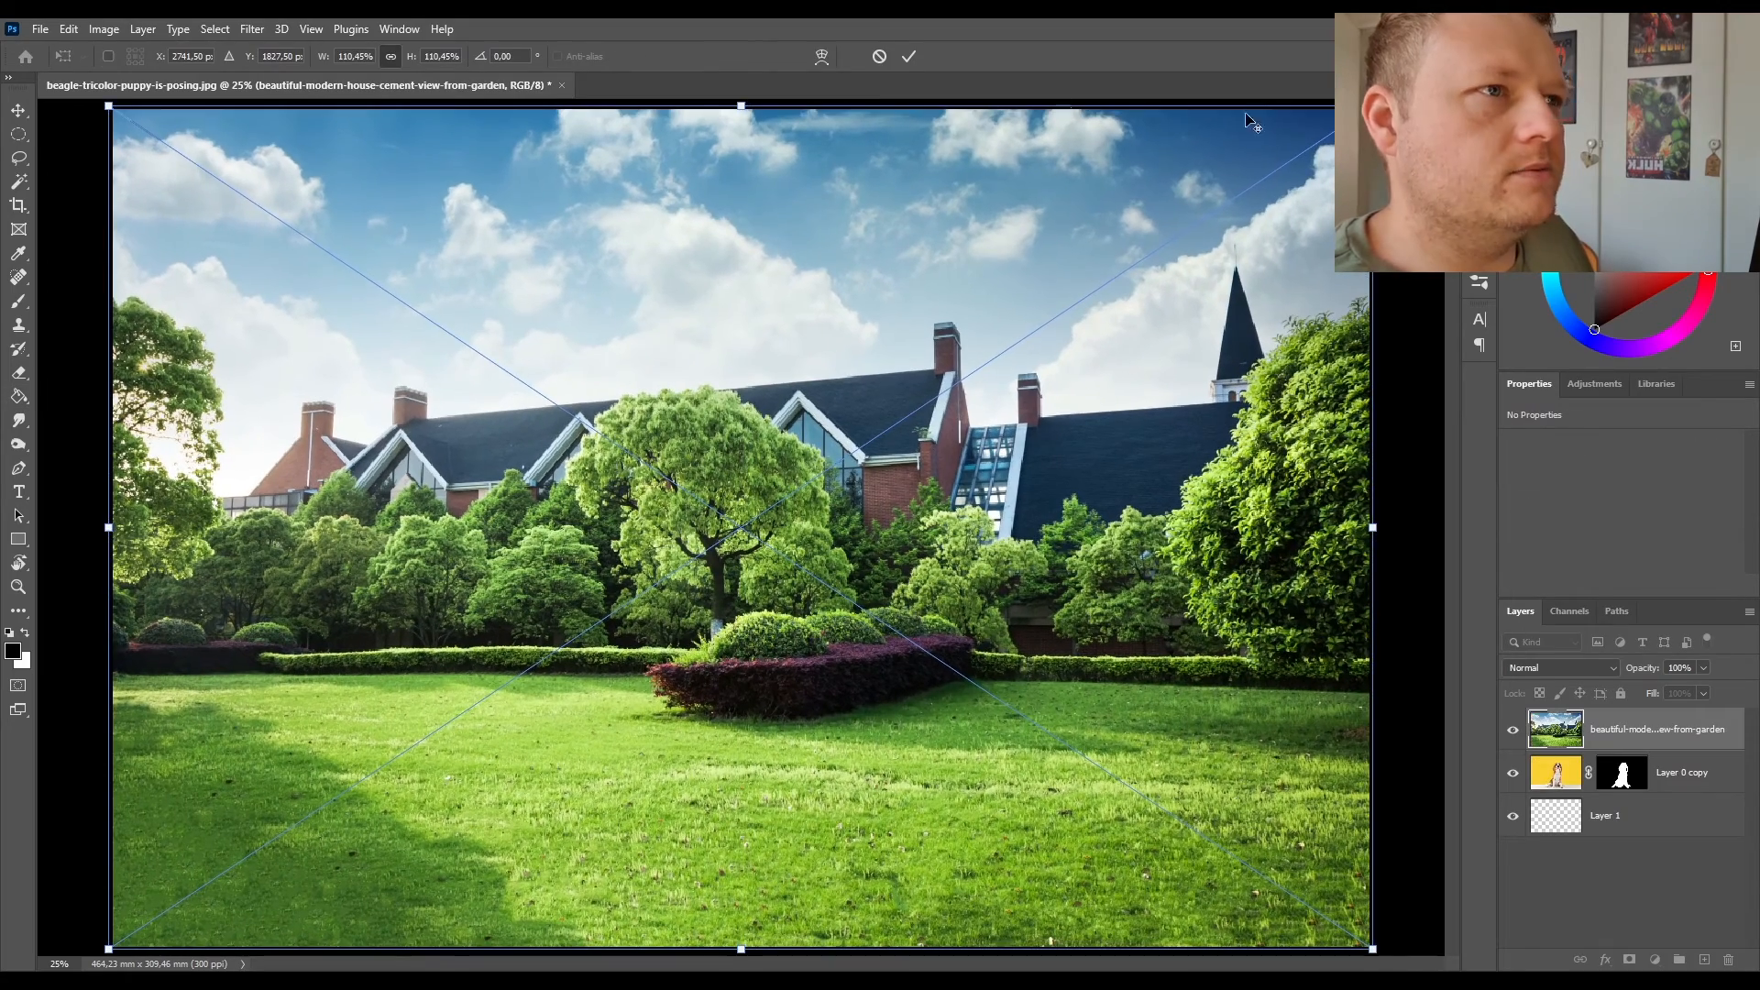
pyautogui.click(914, 53)
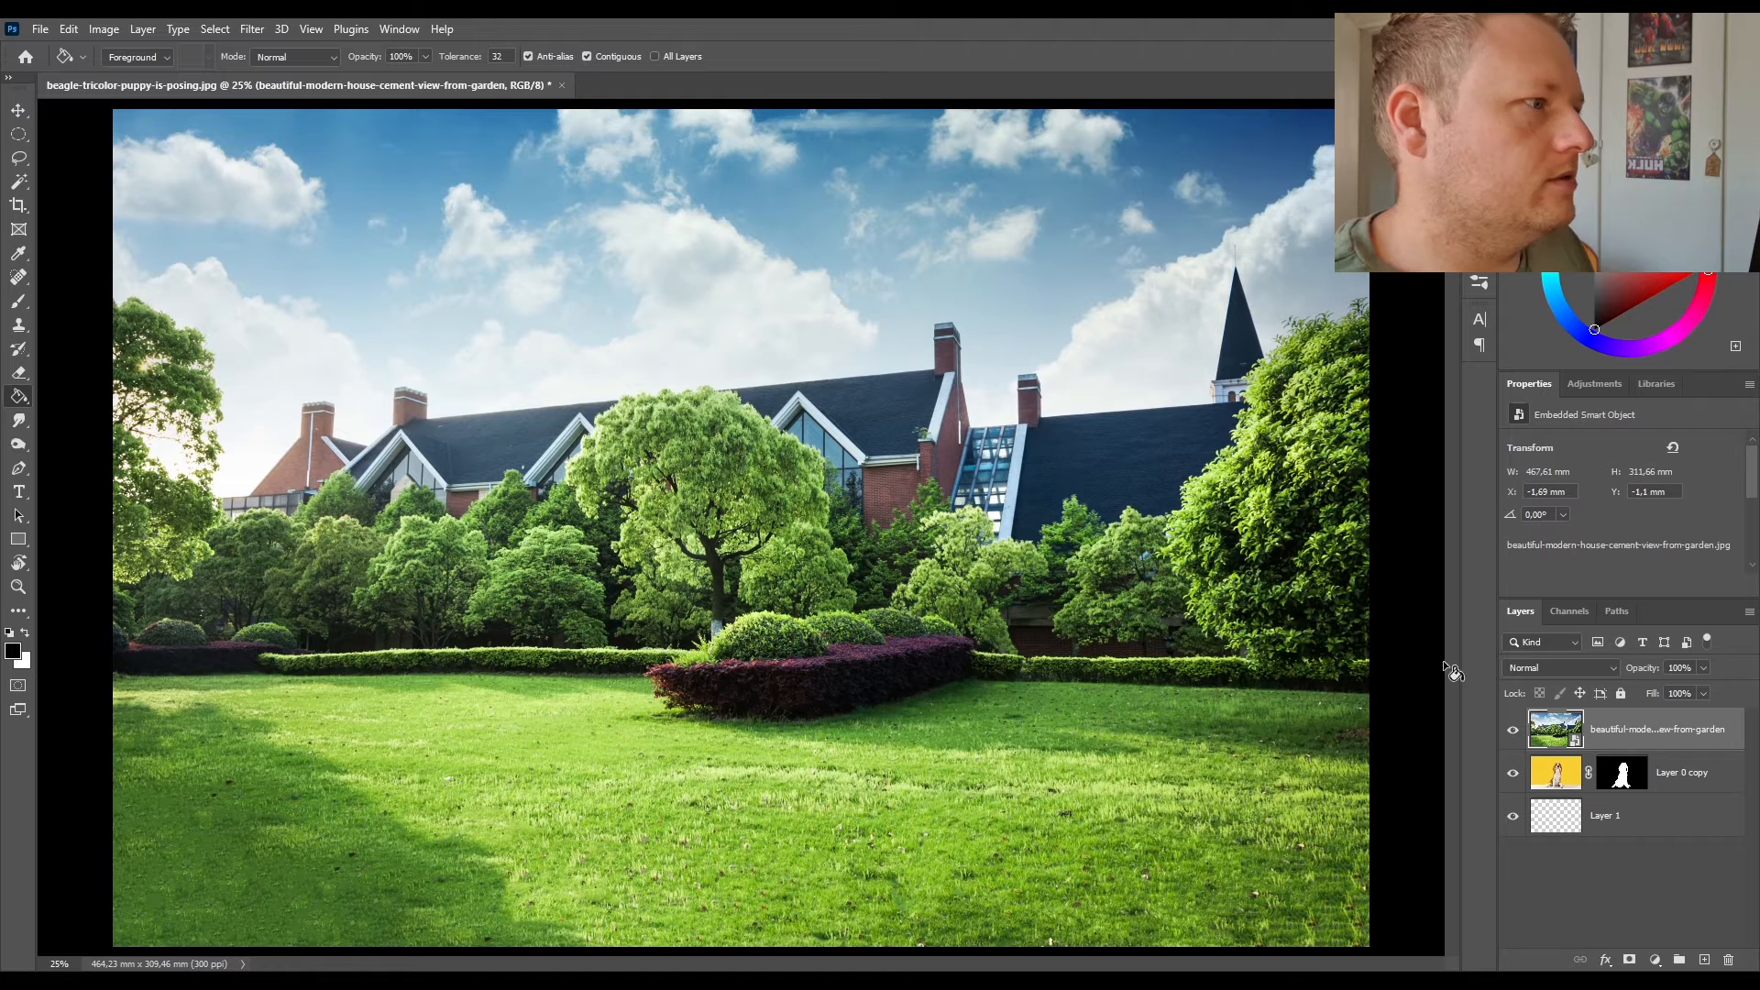
pyautogui.moveTo(1661, 726); pyautogui.dragTo(1612, 791)
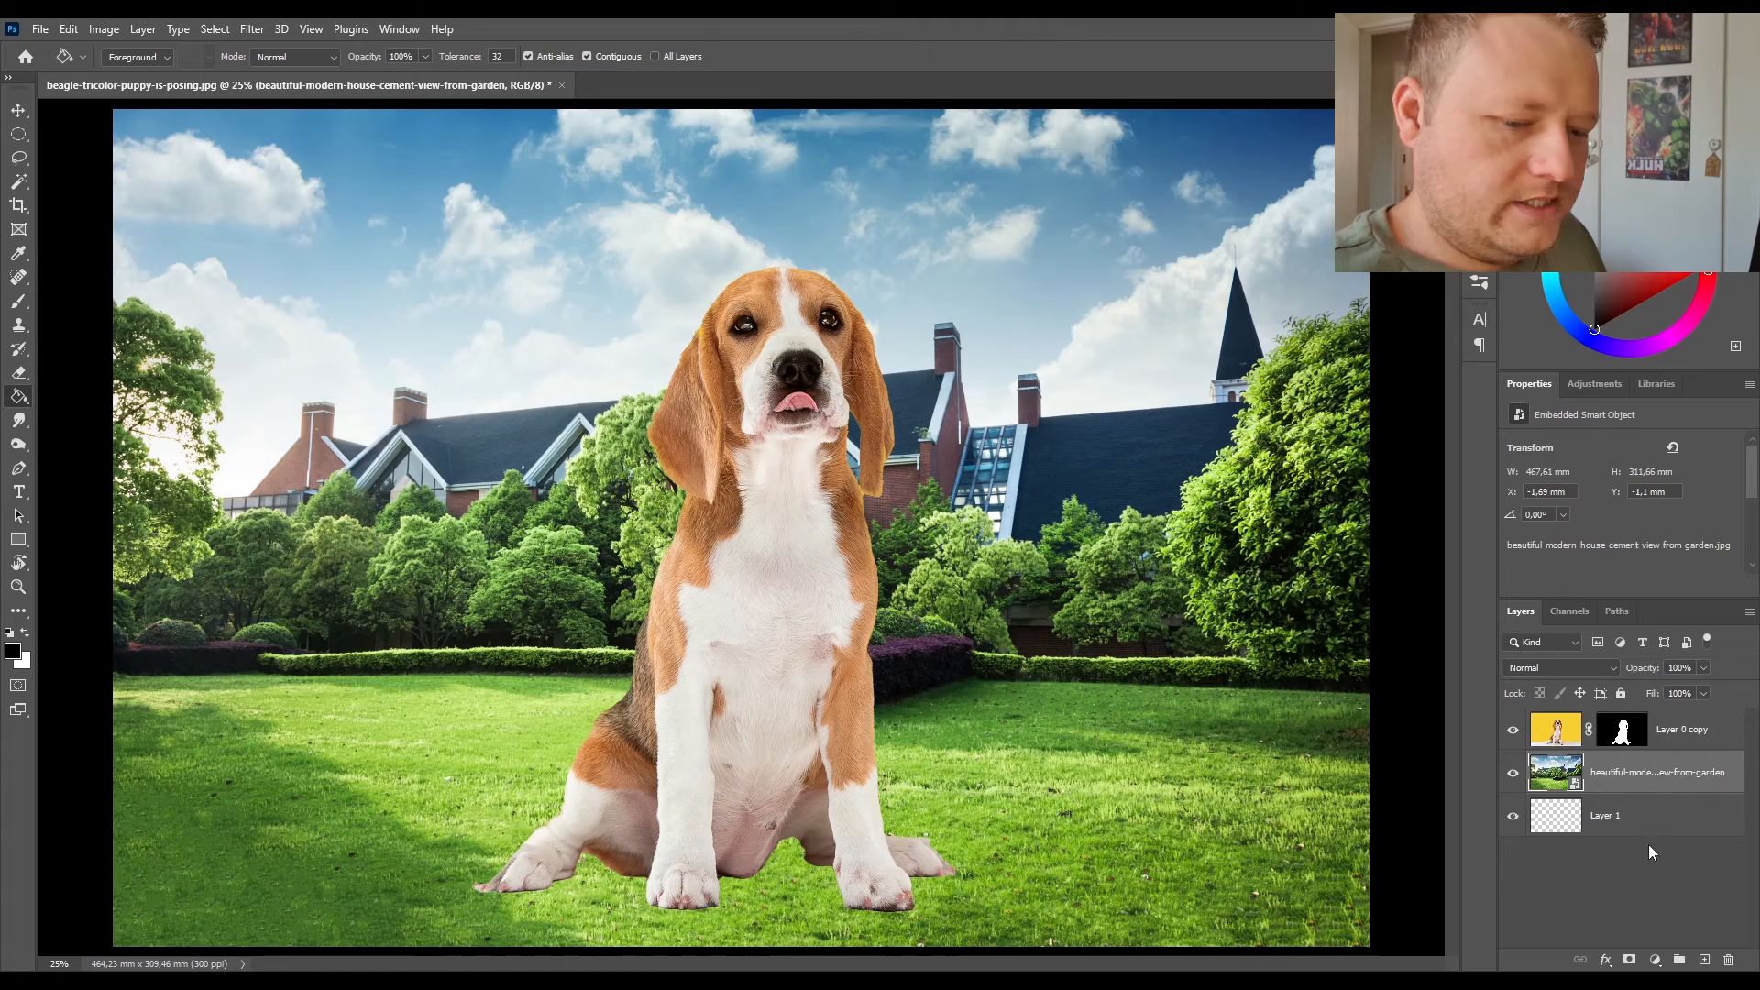
# Undo the garden image placement and the mask edits back to the unmasked dog photo, and clear the selection.
pyautogui.hotkey('ctrl', 'z')
pyautogui.hotkey('ctrl', 'z')
pyautogui.hotkey('ctrl', 'z')
pyautogui.hotkey('ctrl', 'z')
pyautogui.hotkey('ctrl', 'z')
pyautogui.hotkey('ctrl', 'z')
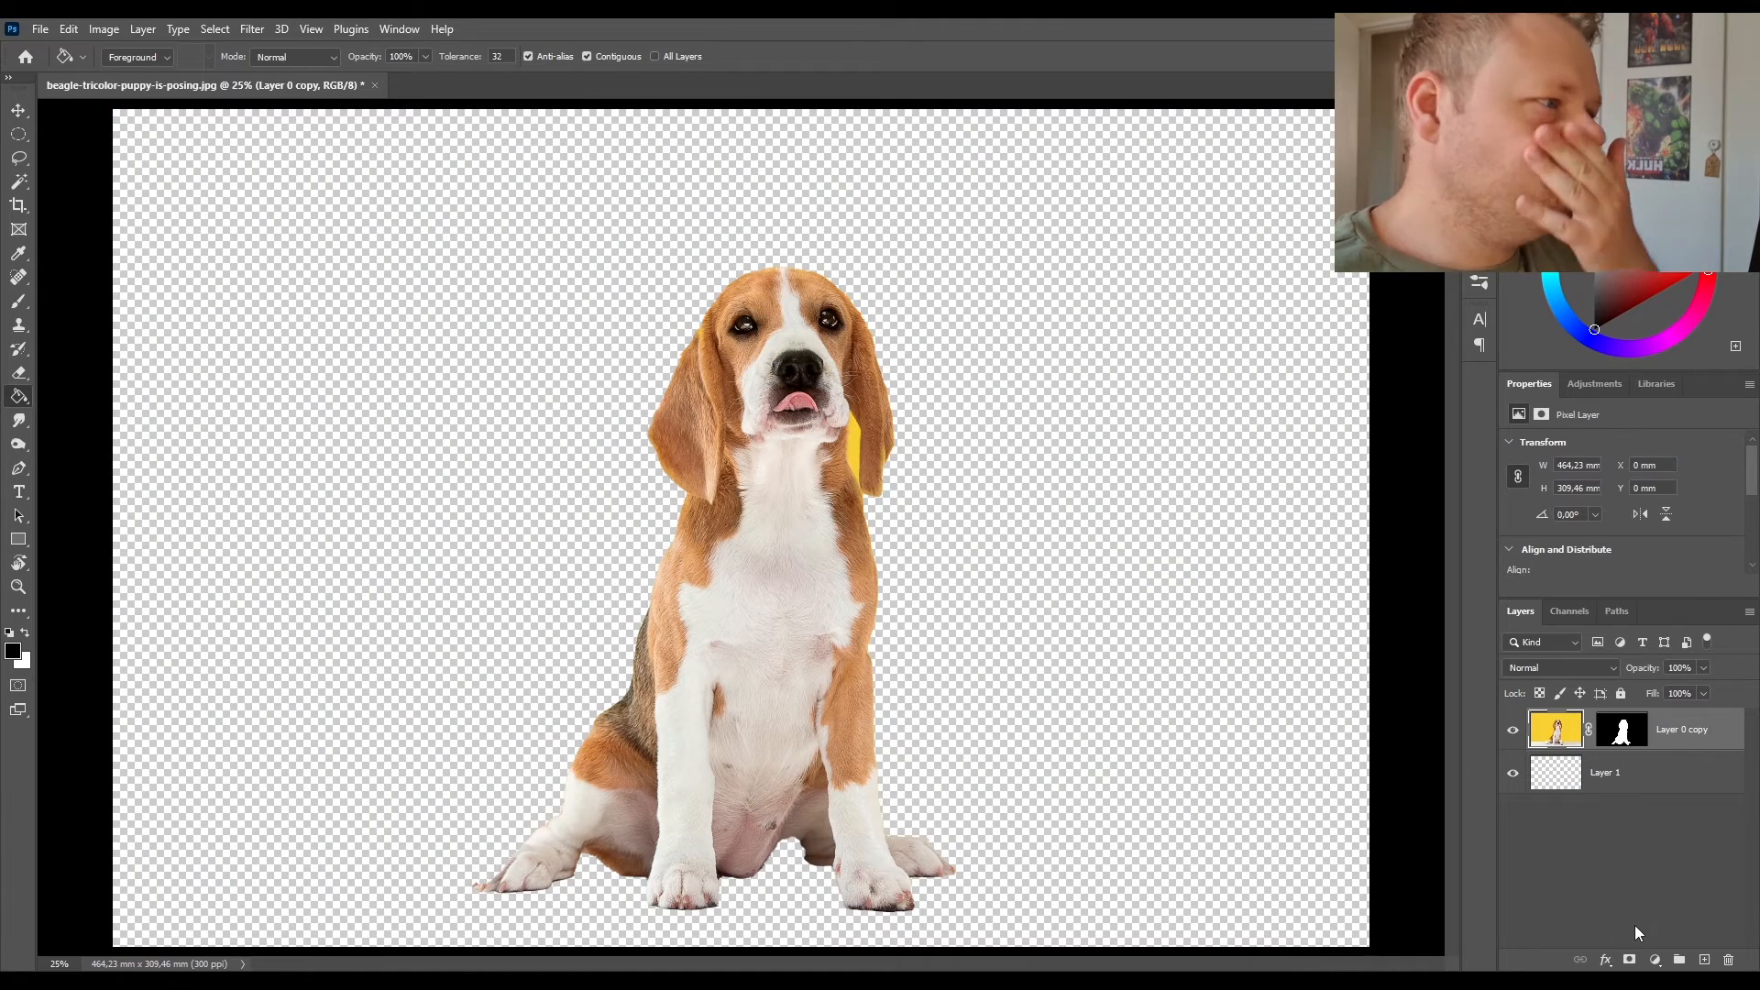
pyautogui.hotkey('ctrl', 'd')
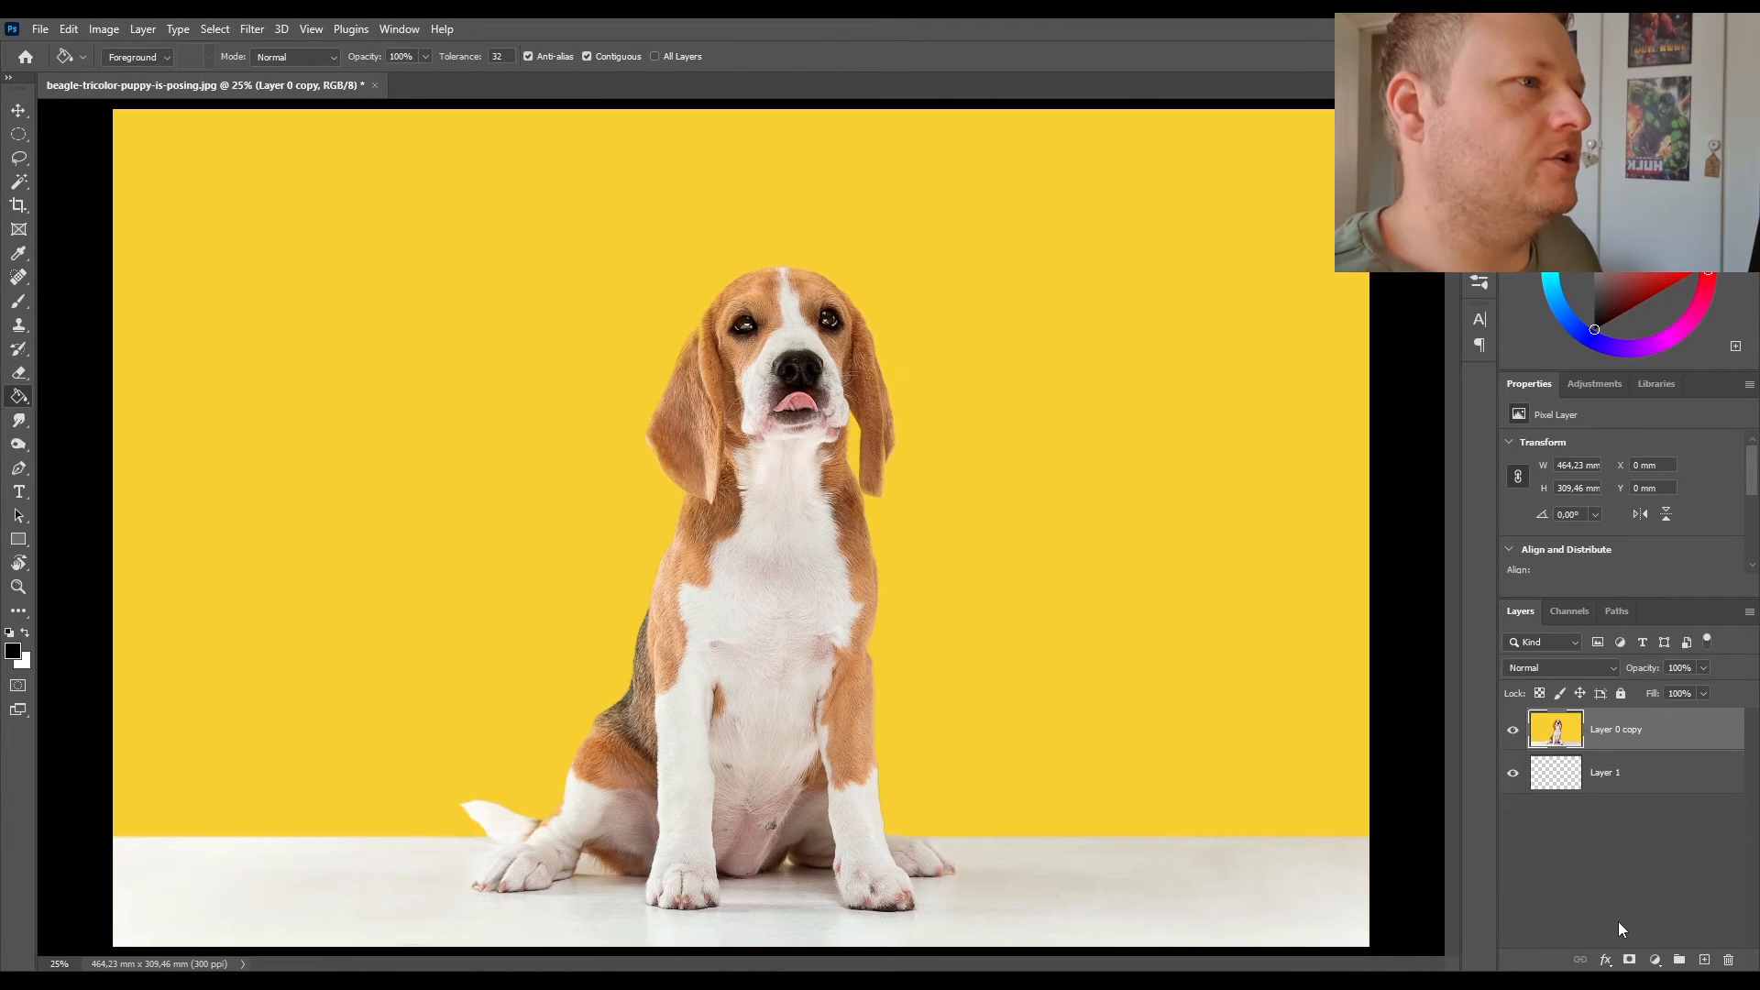
# Select the dog automatically with the Object Selection Tool's Select Subject command.
pyautogui.click(19, 160)
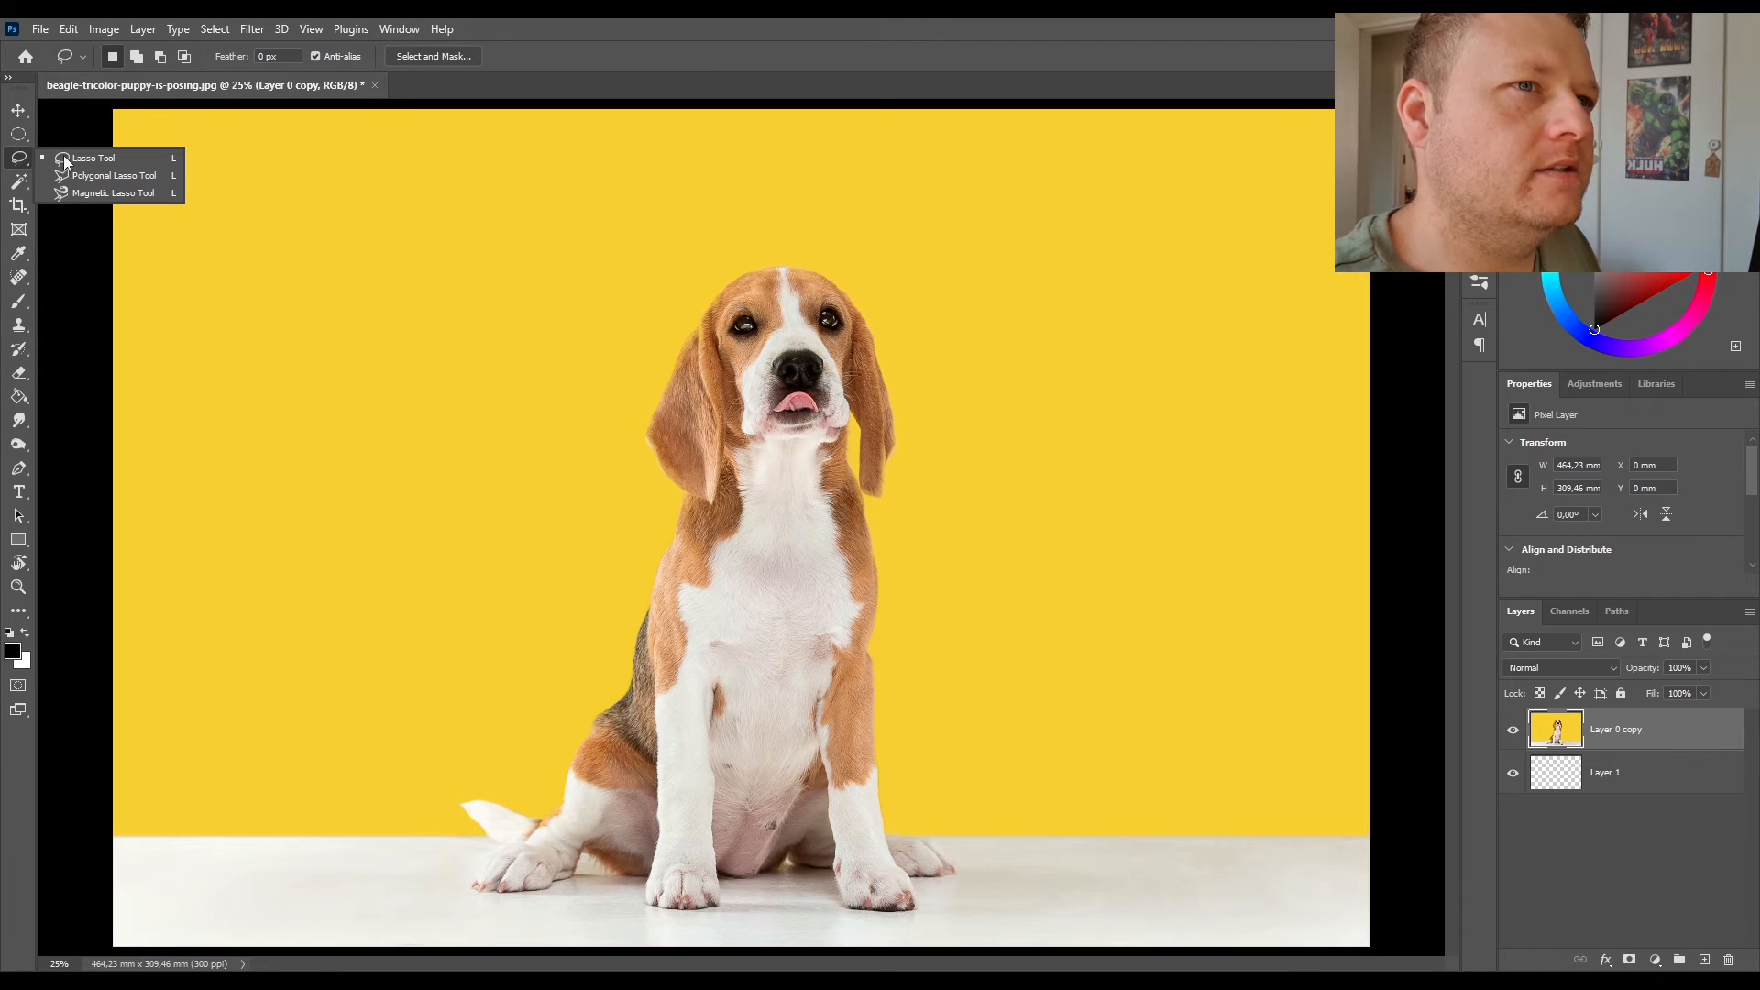
pyautogui.click(18, 206)
pyautogui.click(18, 180)
pyautogui.click(92, 180)
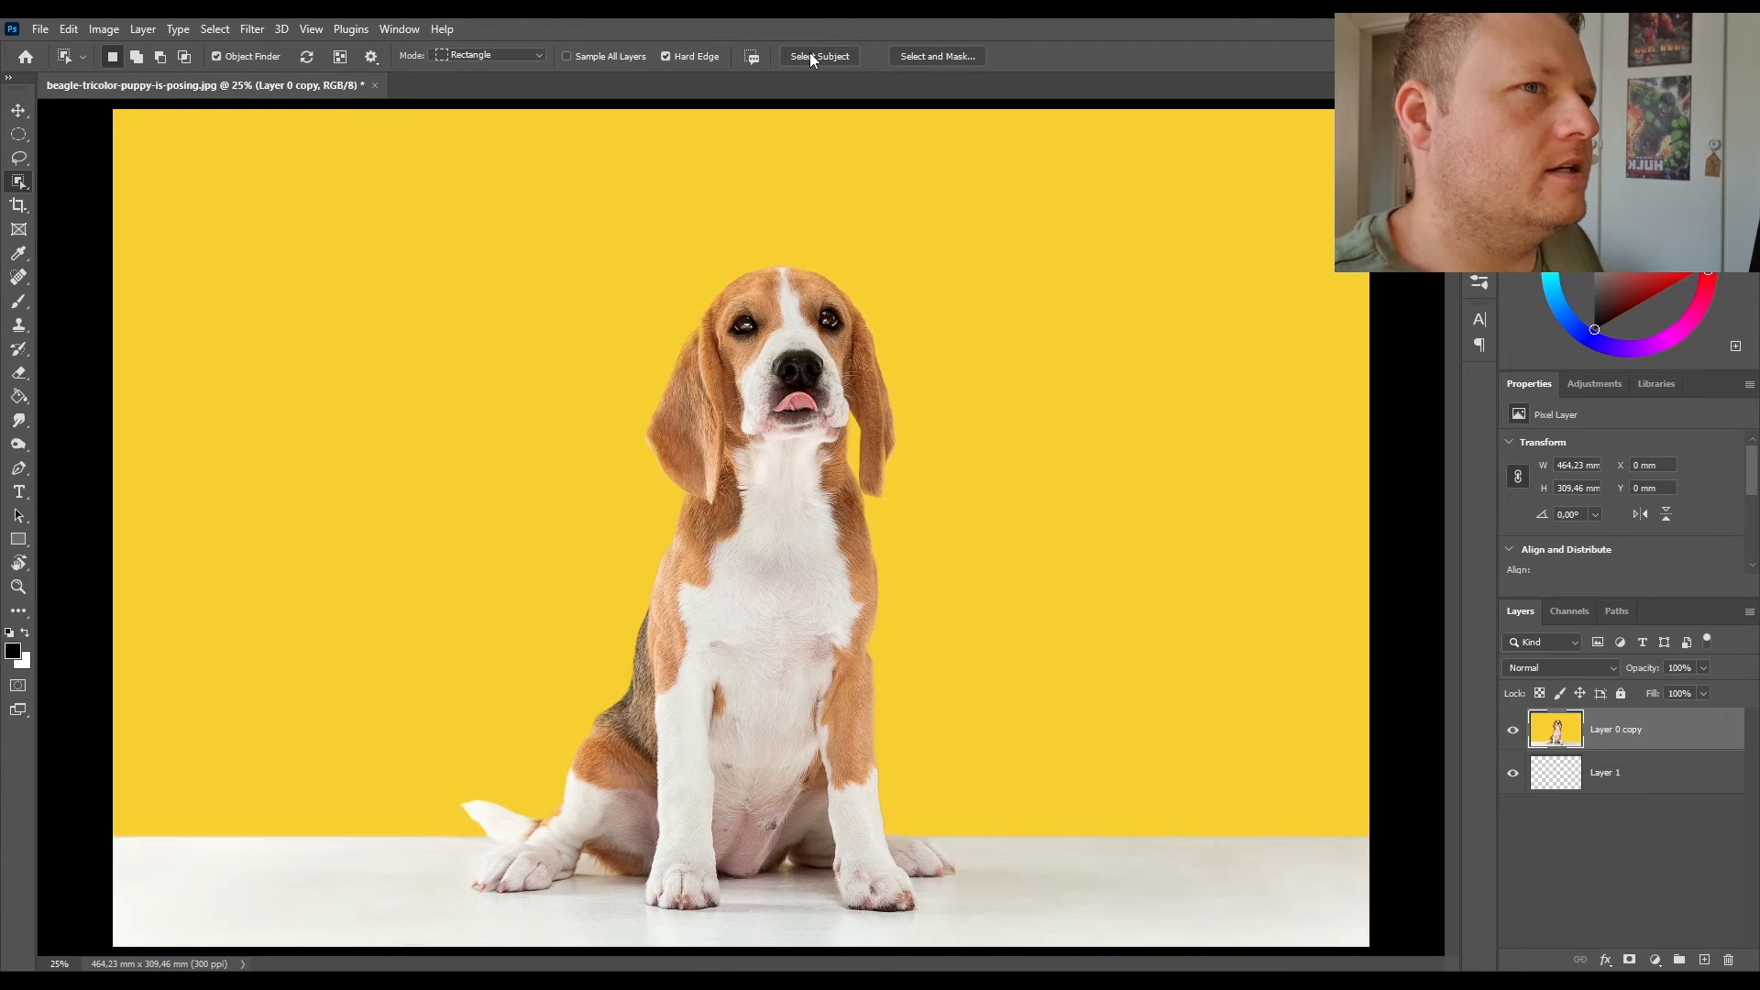
pyautogui.click(810, 55)
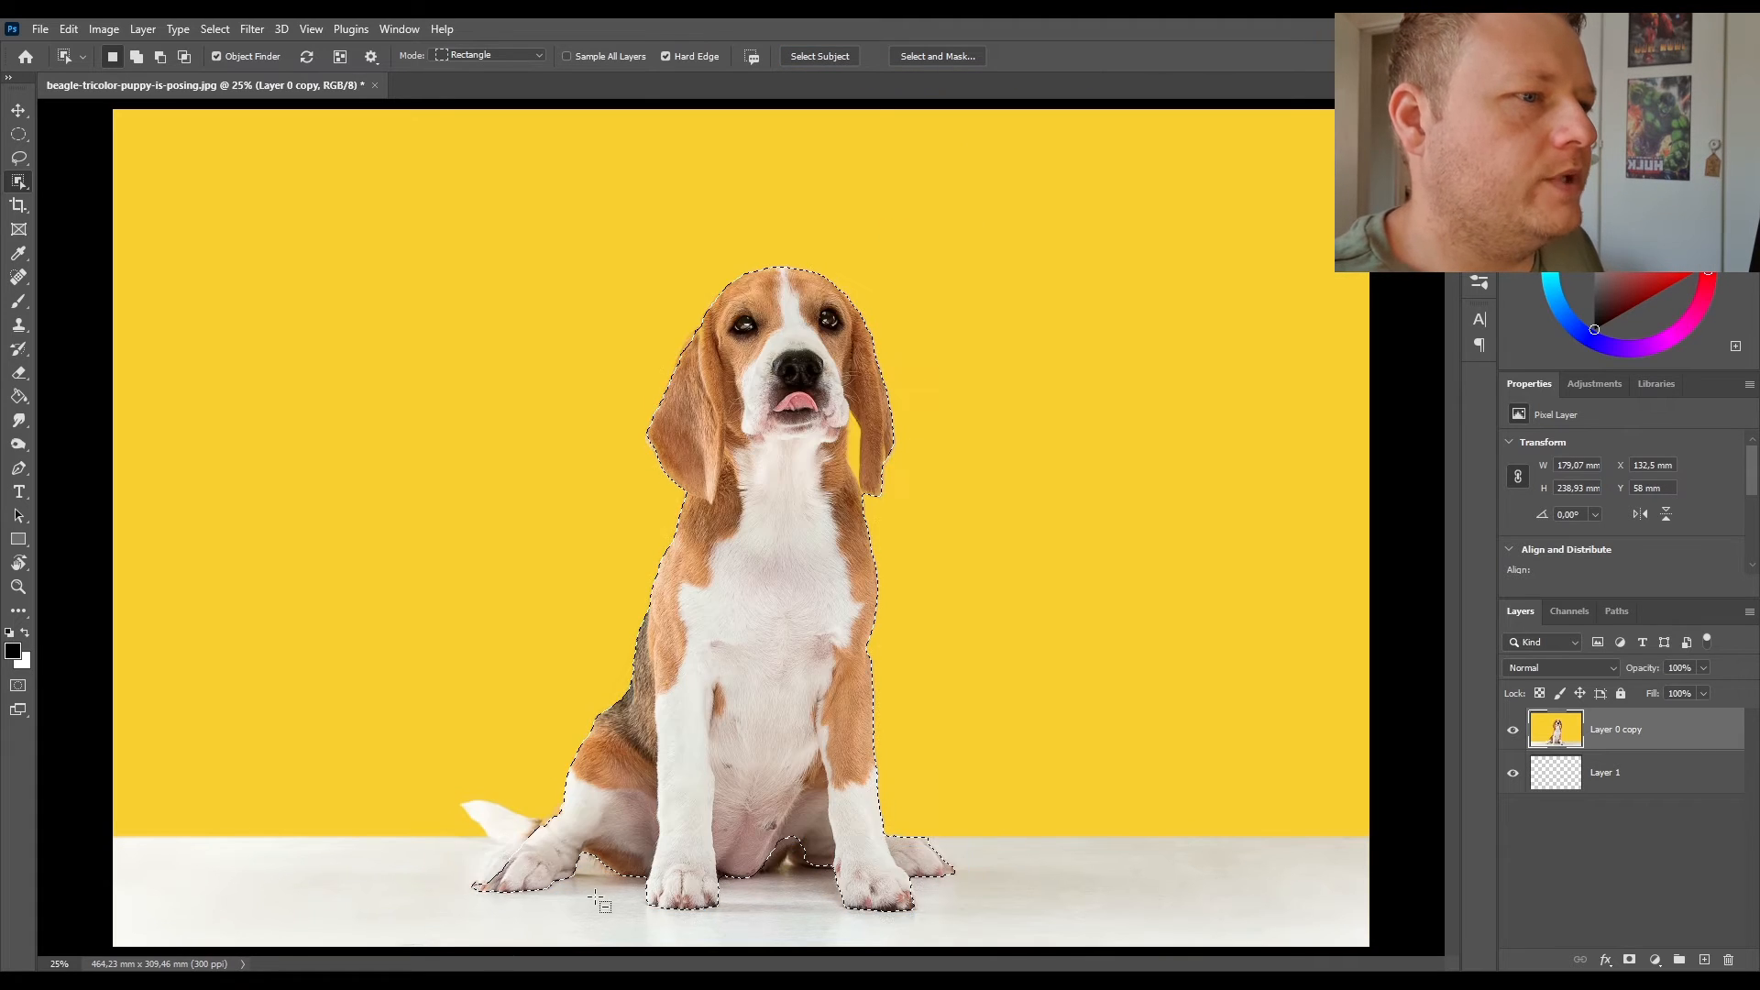
# Switch to the Quick Selection Tool in add mode and set its brush size to 33 px.
pyautogui.scroll(2, 561, 926)
pyautogui.scroll(1, 561, 926)
pyautogui.scroll(5, 981, 169)
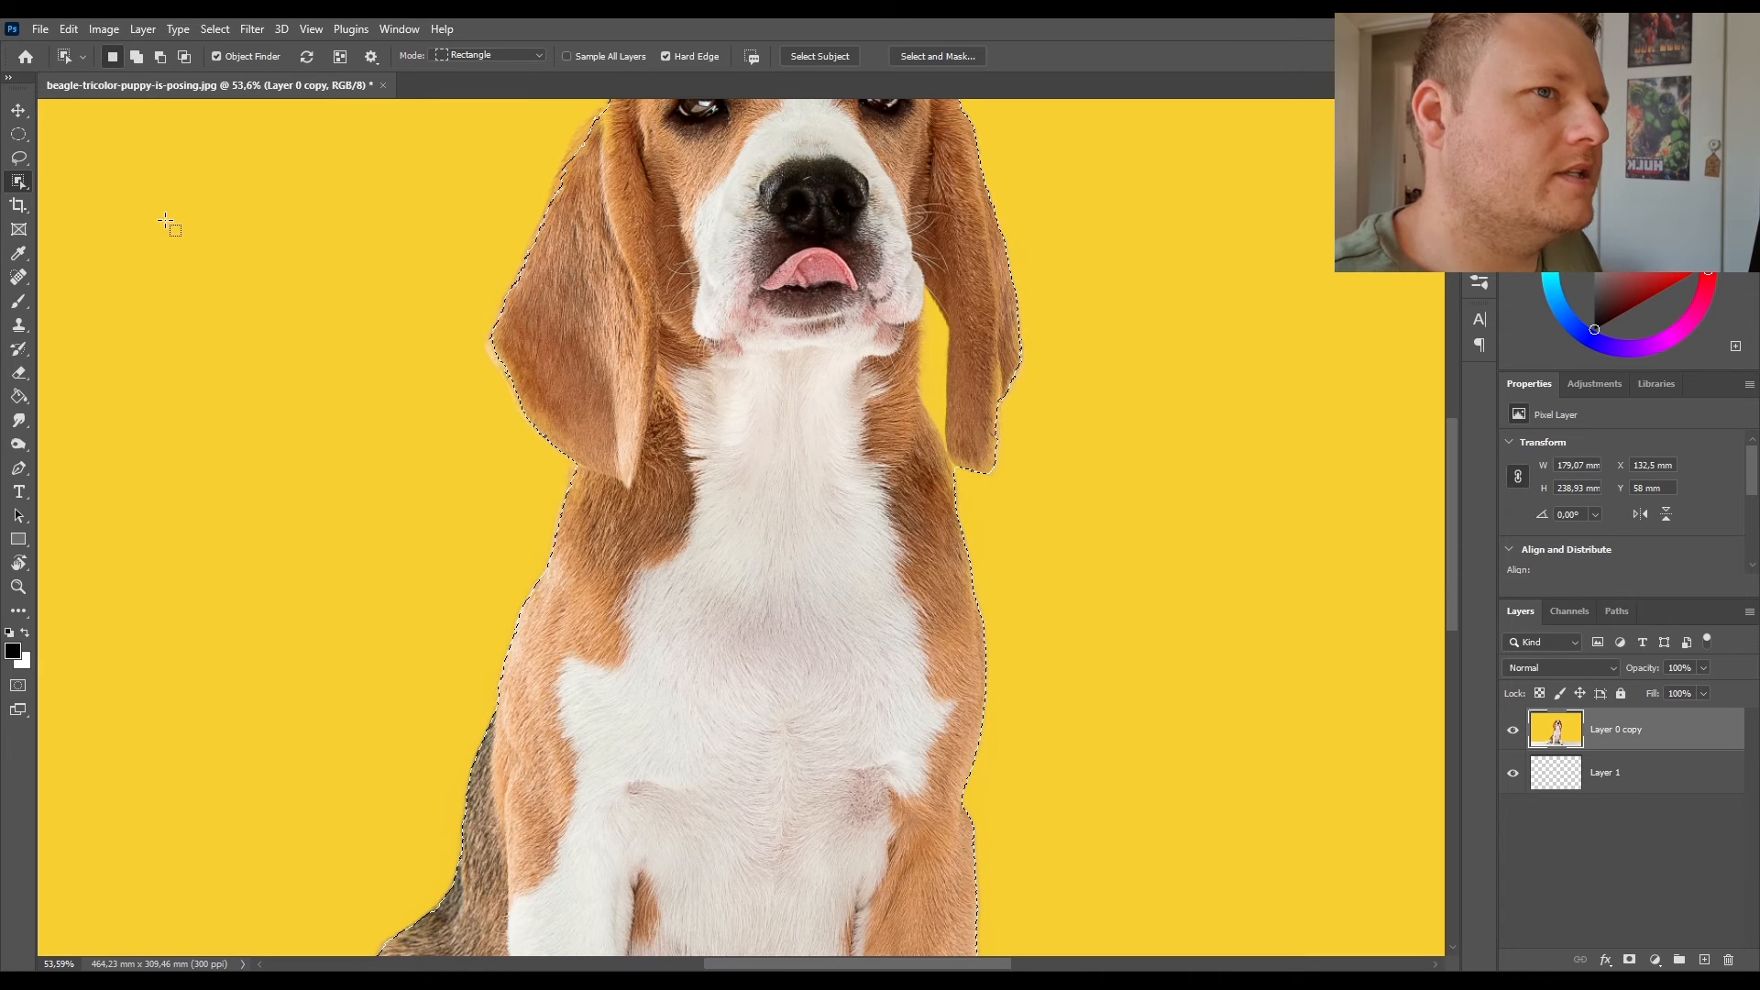
pyautogui.rightClick(20, 182)
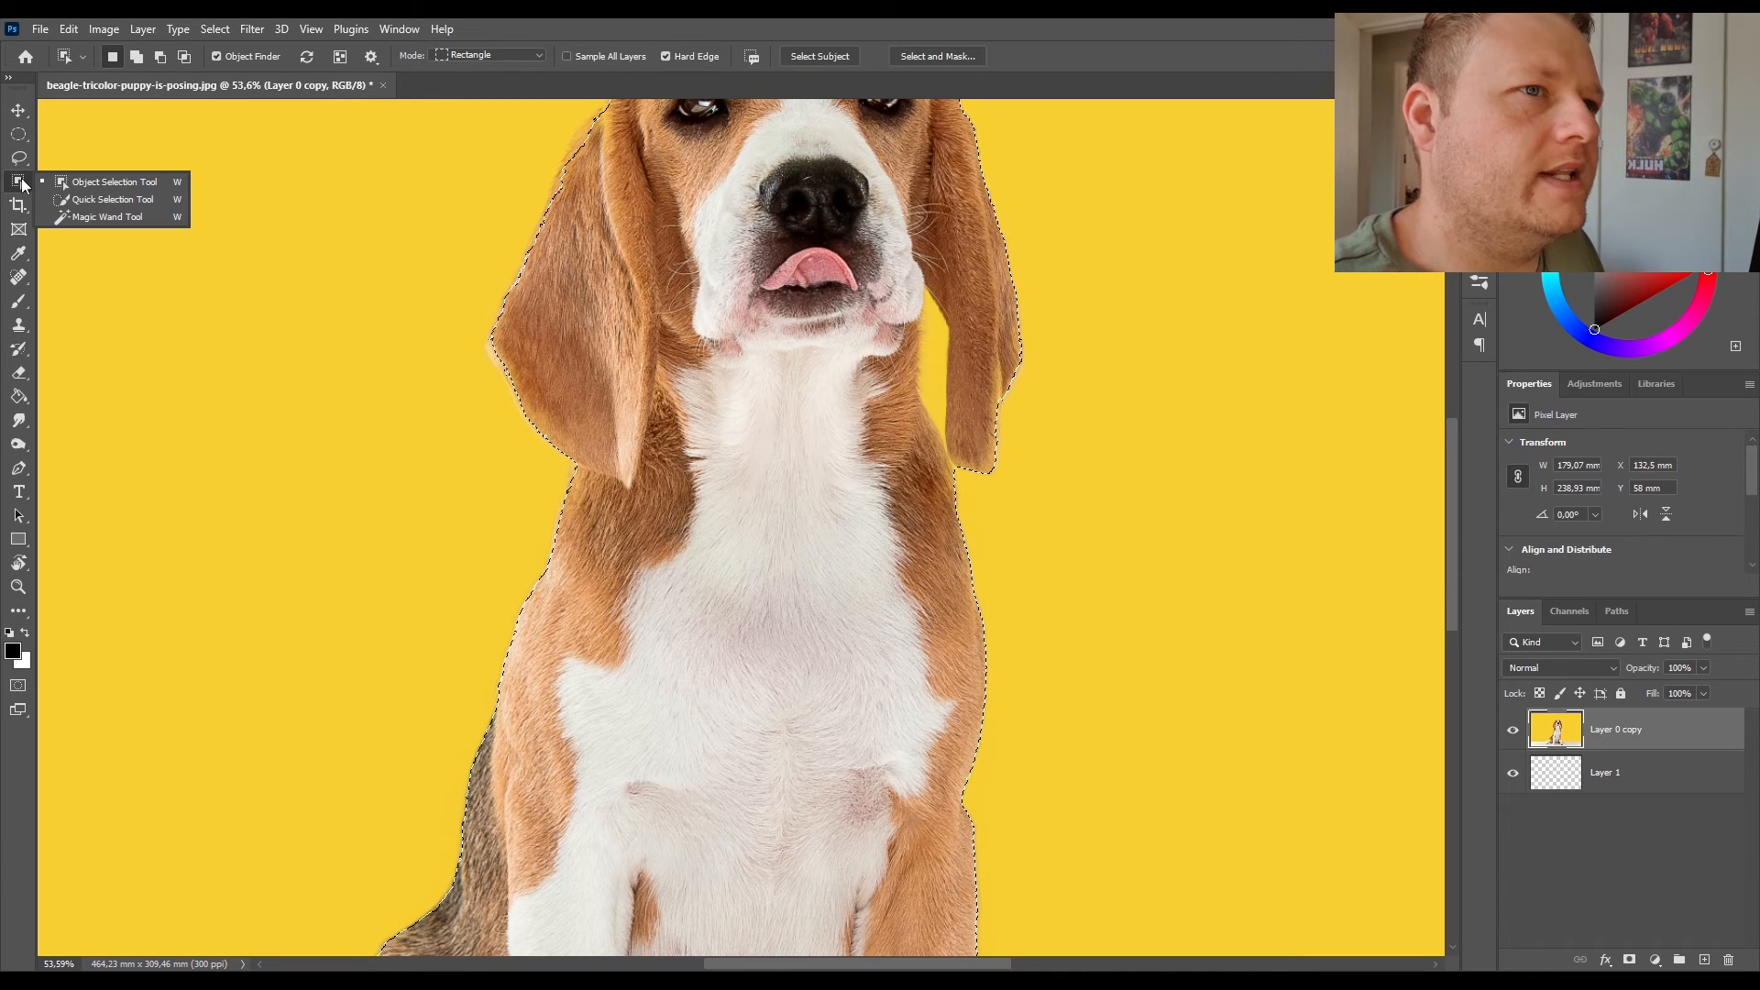
pyautogui.click(92, 200)
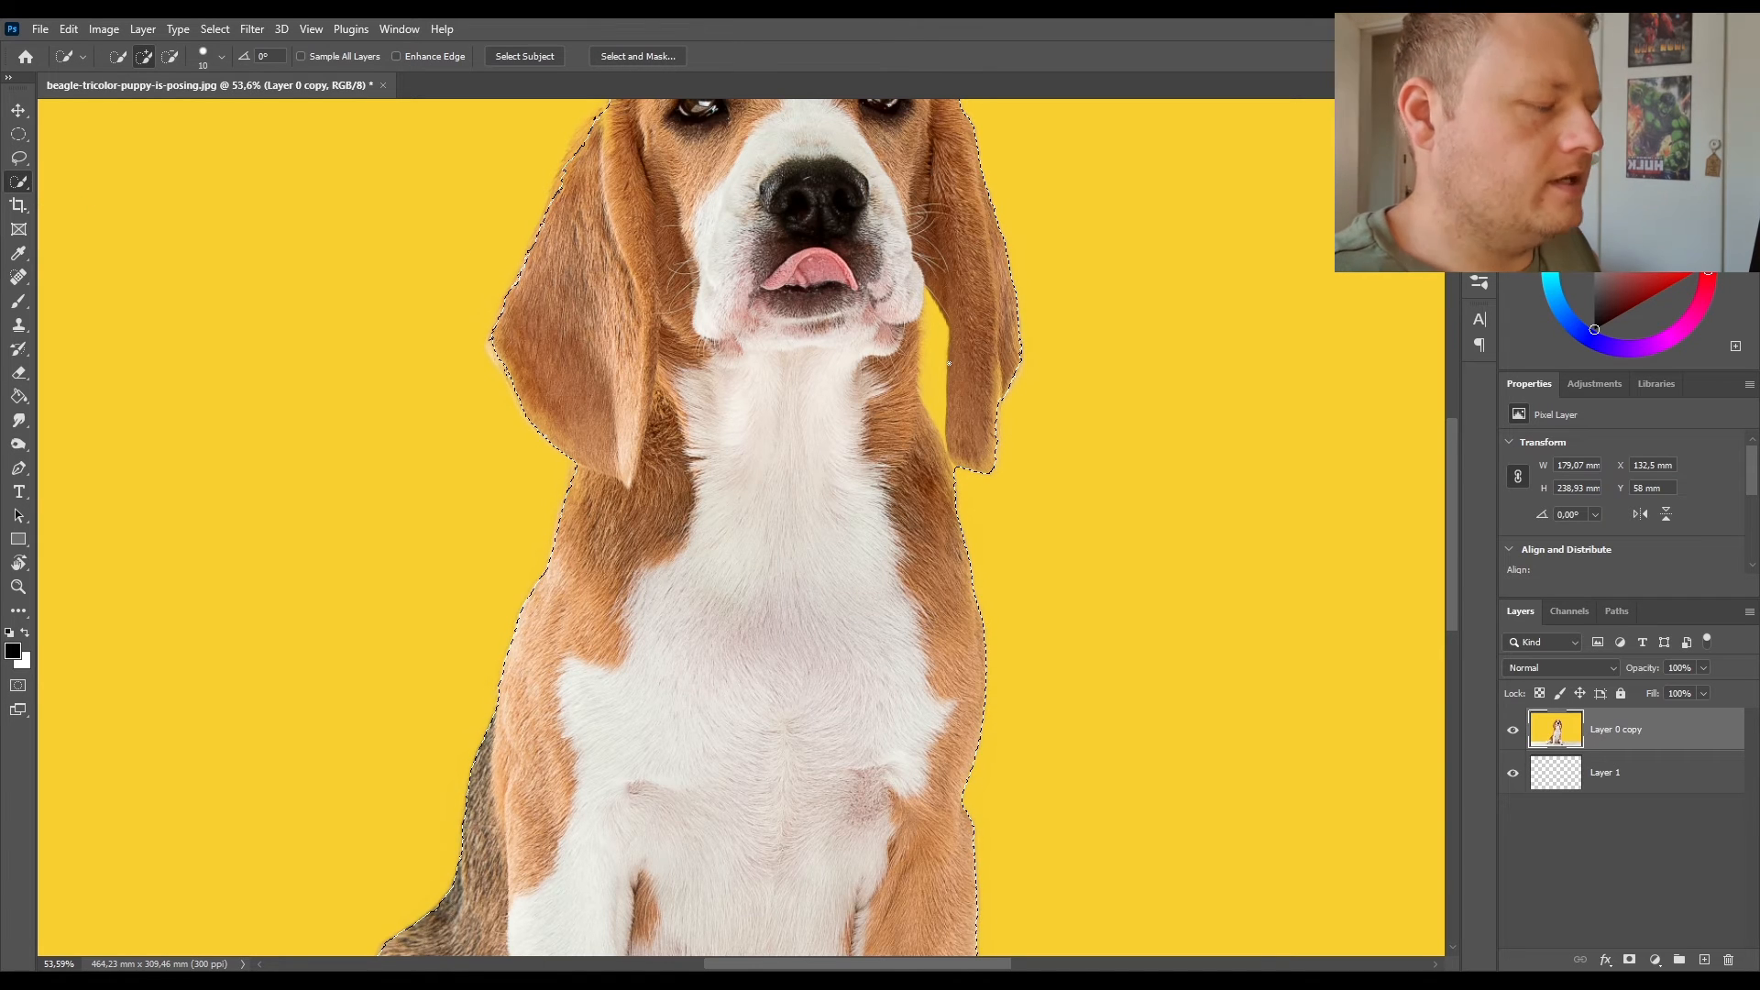
pyautogui.click(81, 62)
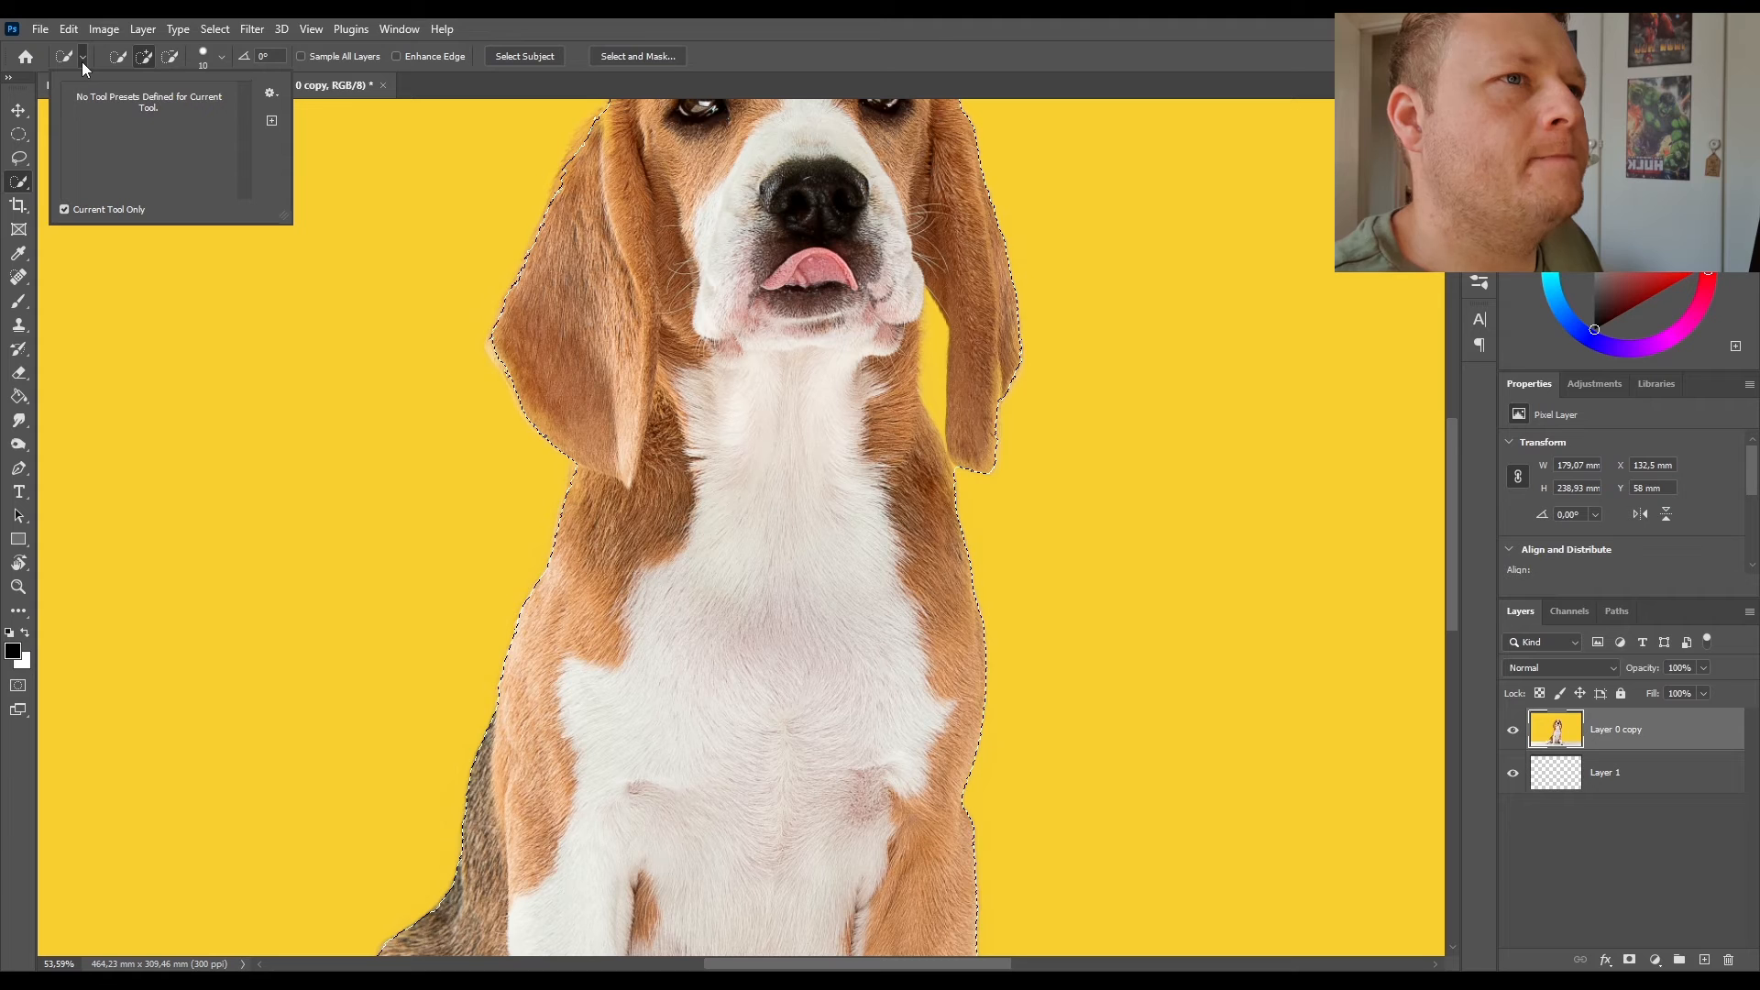
pyautogui.click(116, 59)
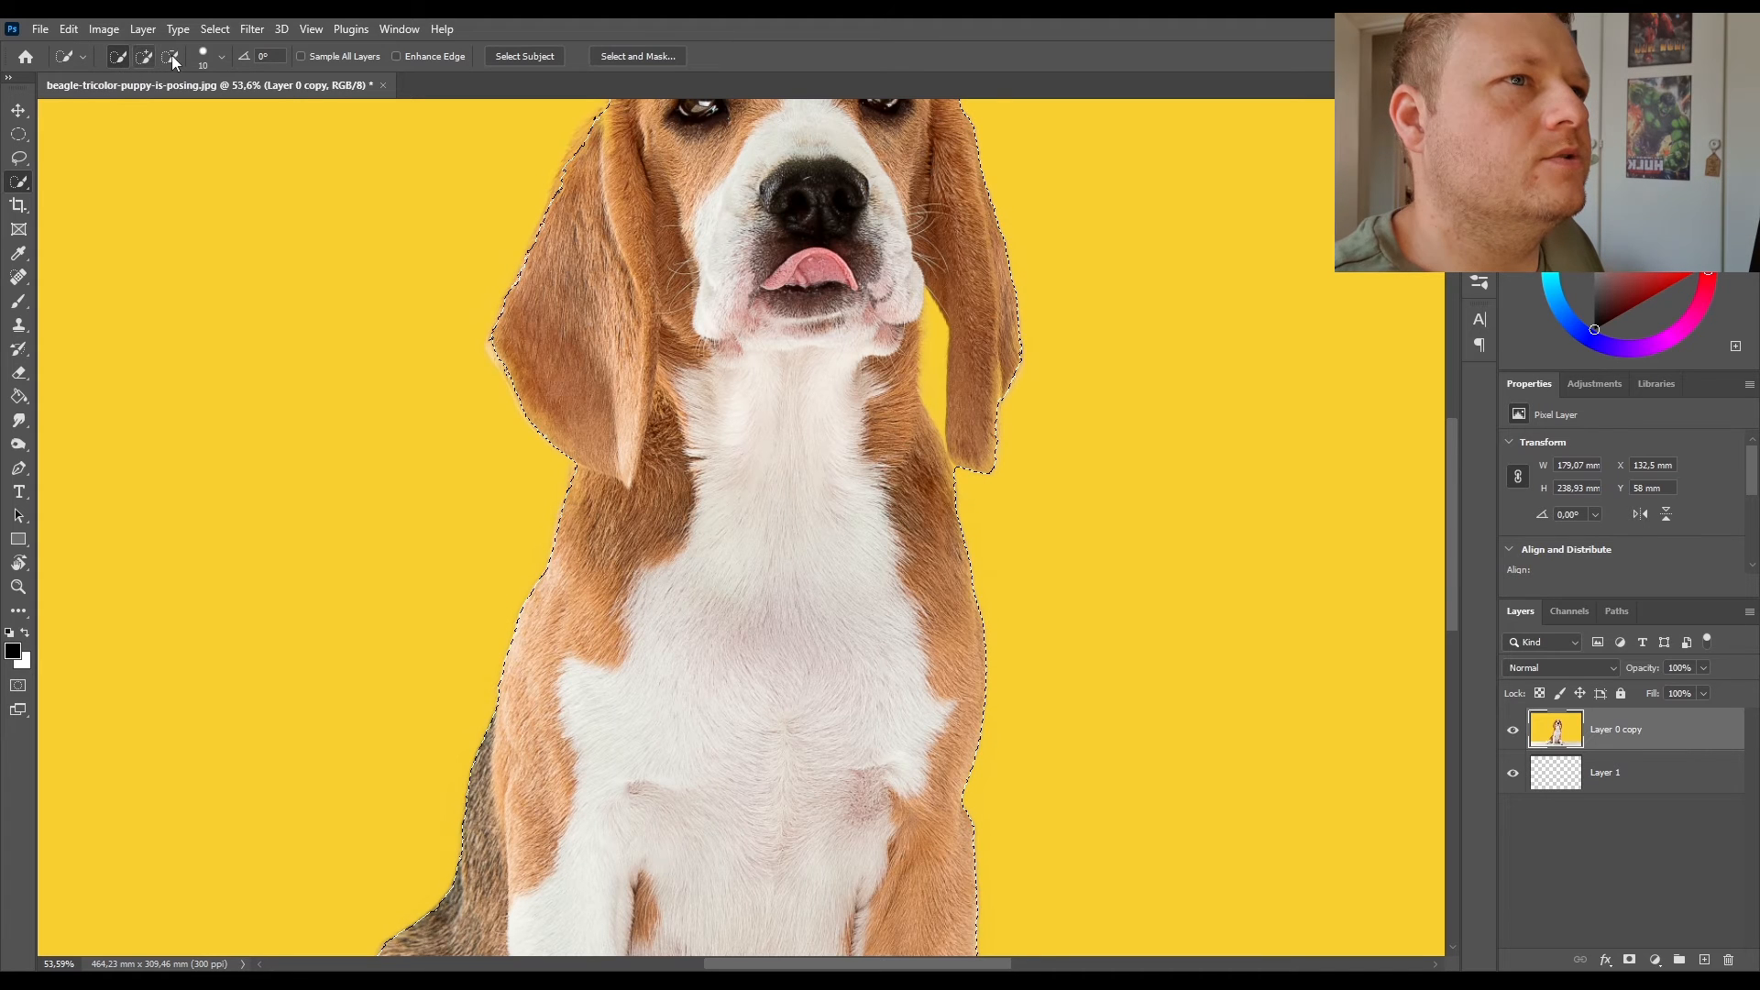
pyautogui.click(142, 57)
pyautogui.click(202, 57)
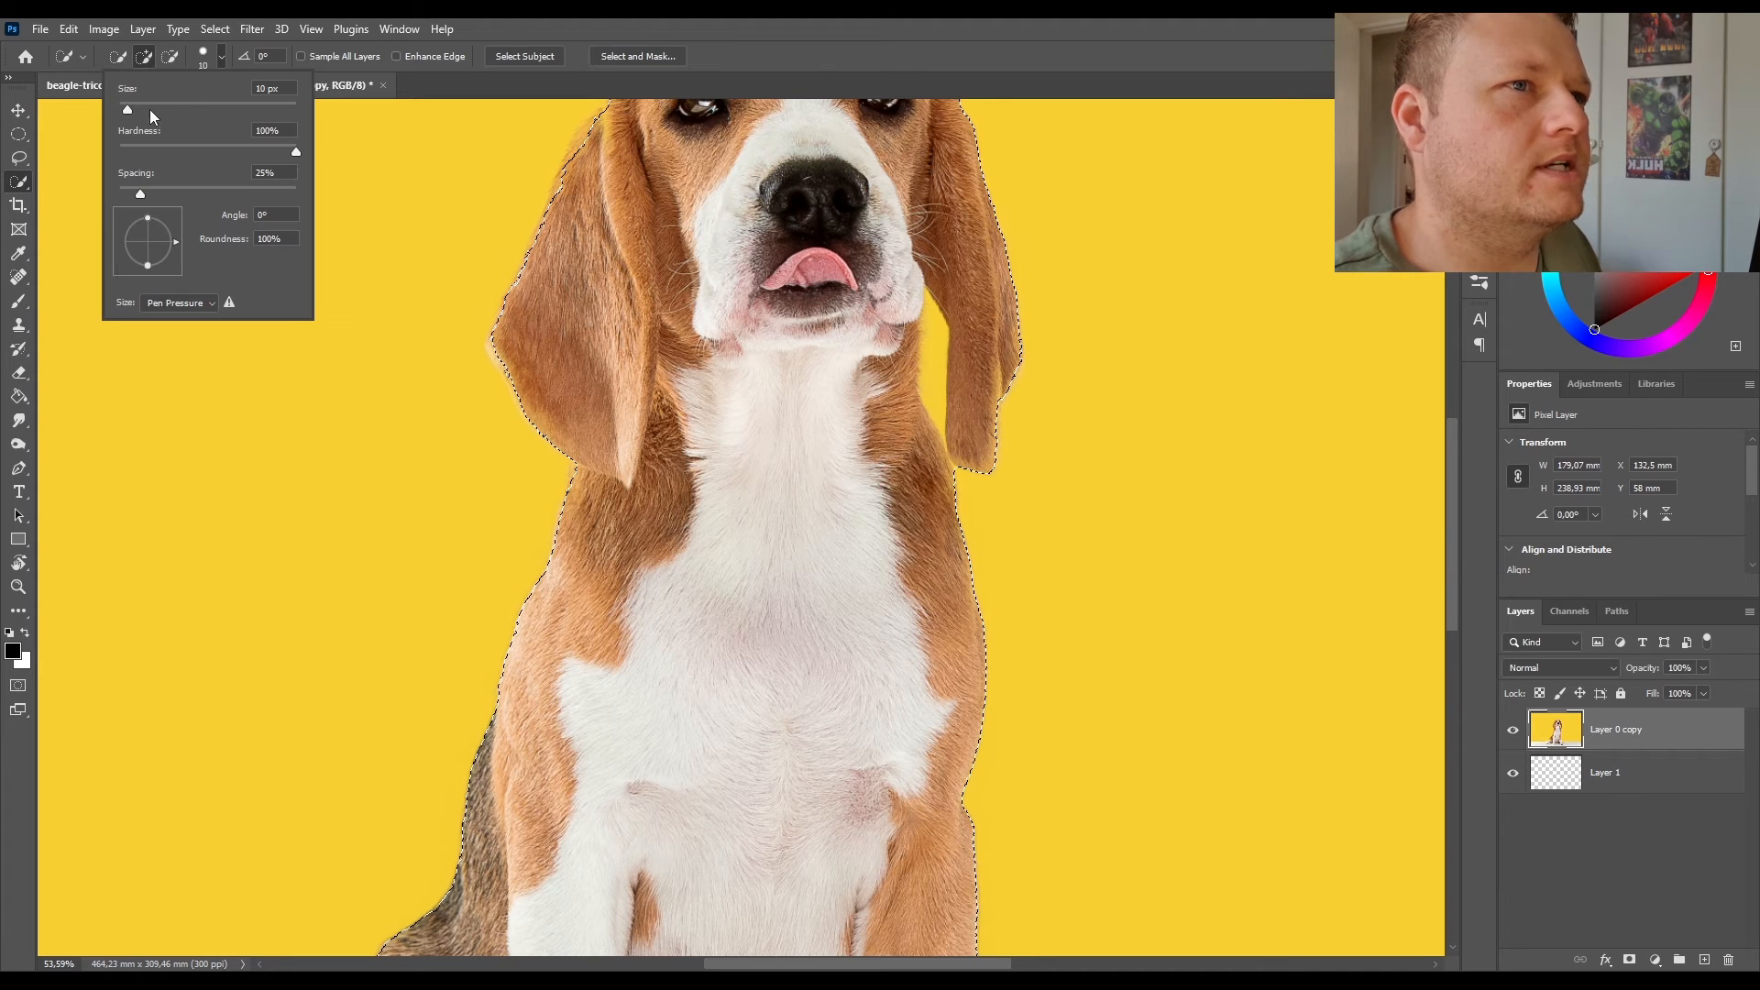
pyautogui.moveTo(141, 104); pyautogui.dragTo(147, 107)
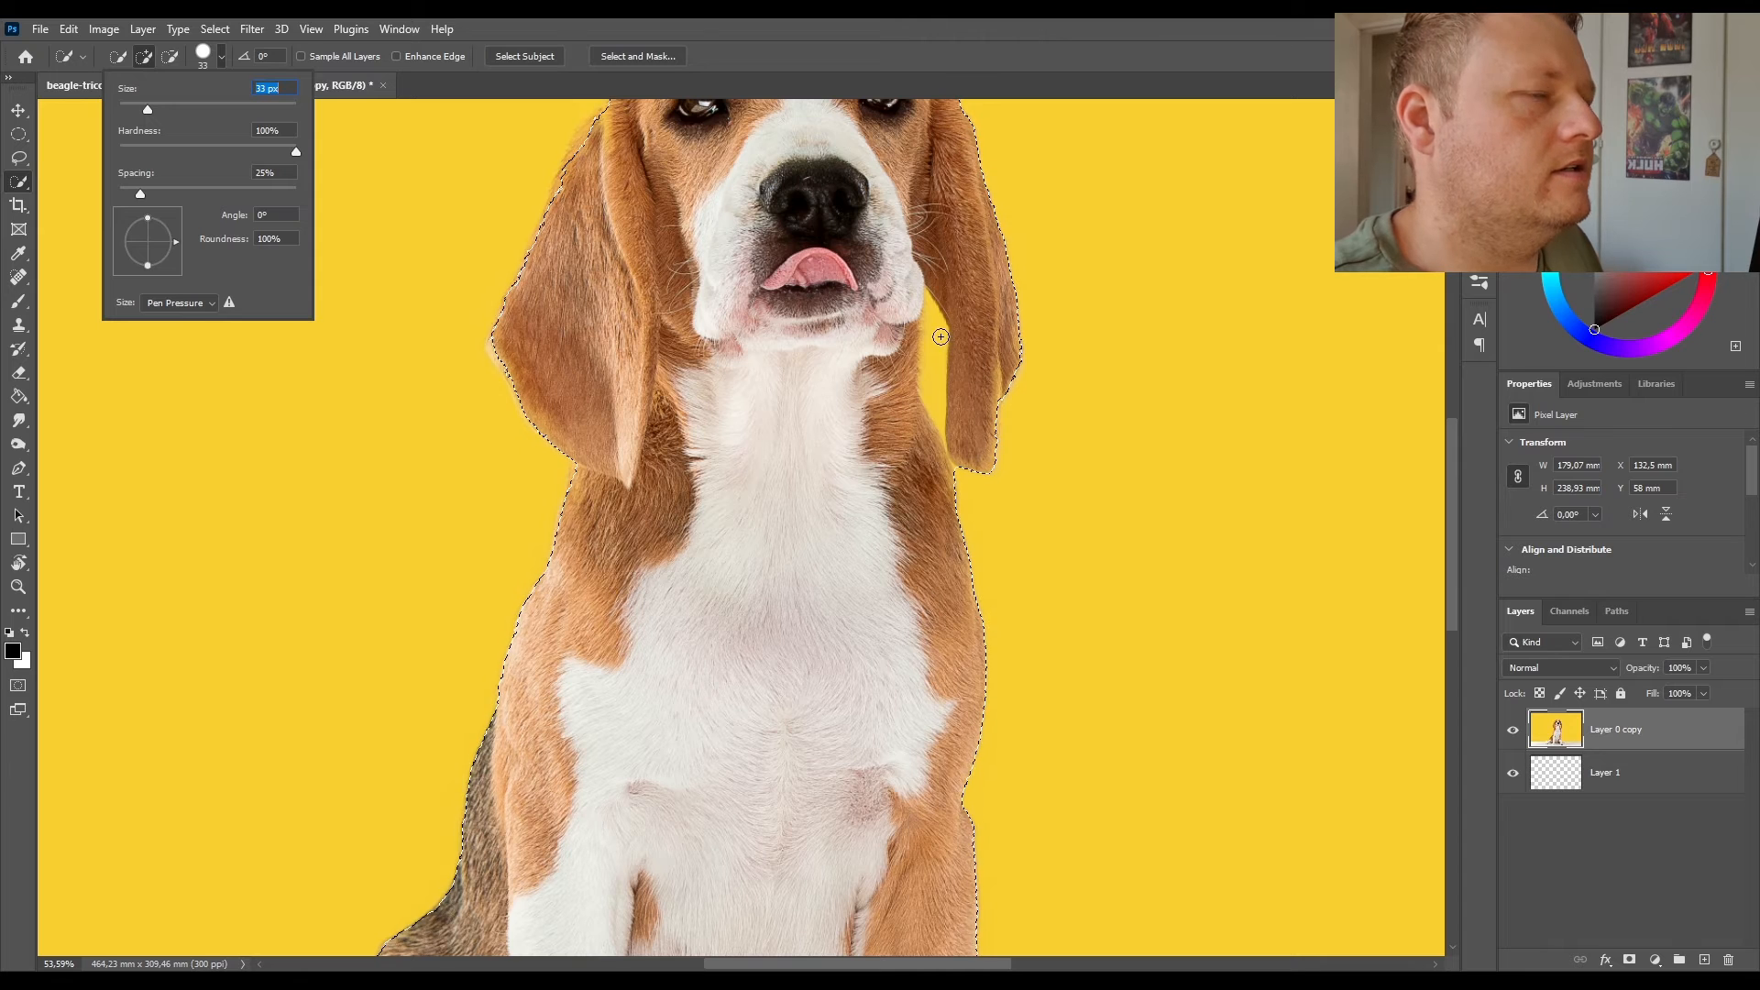
pyautogui.click(553, 18)
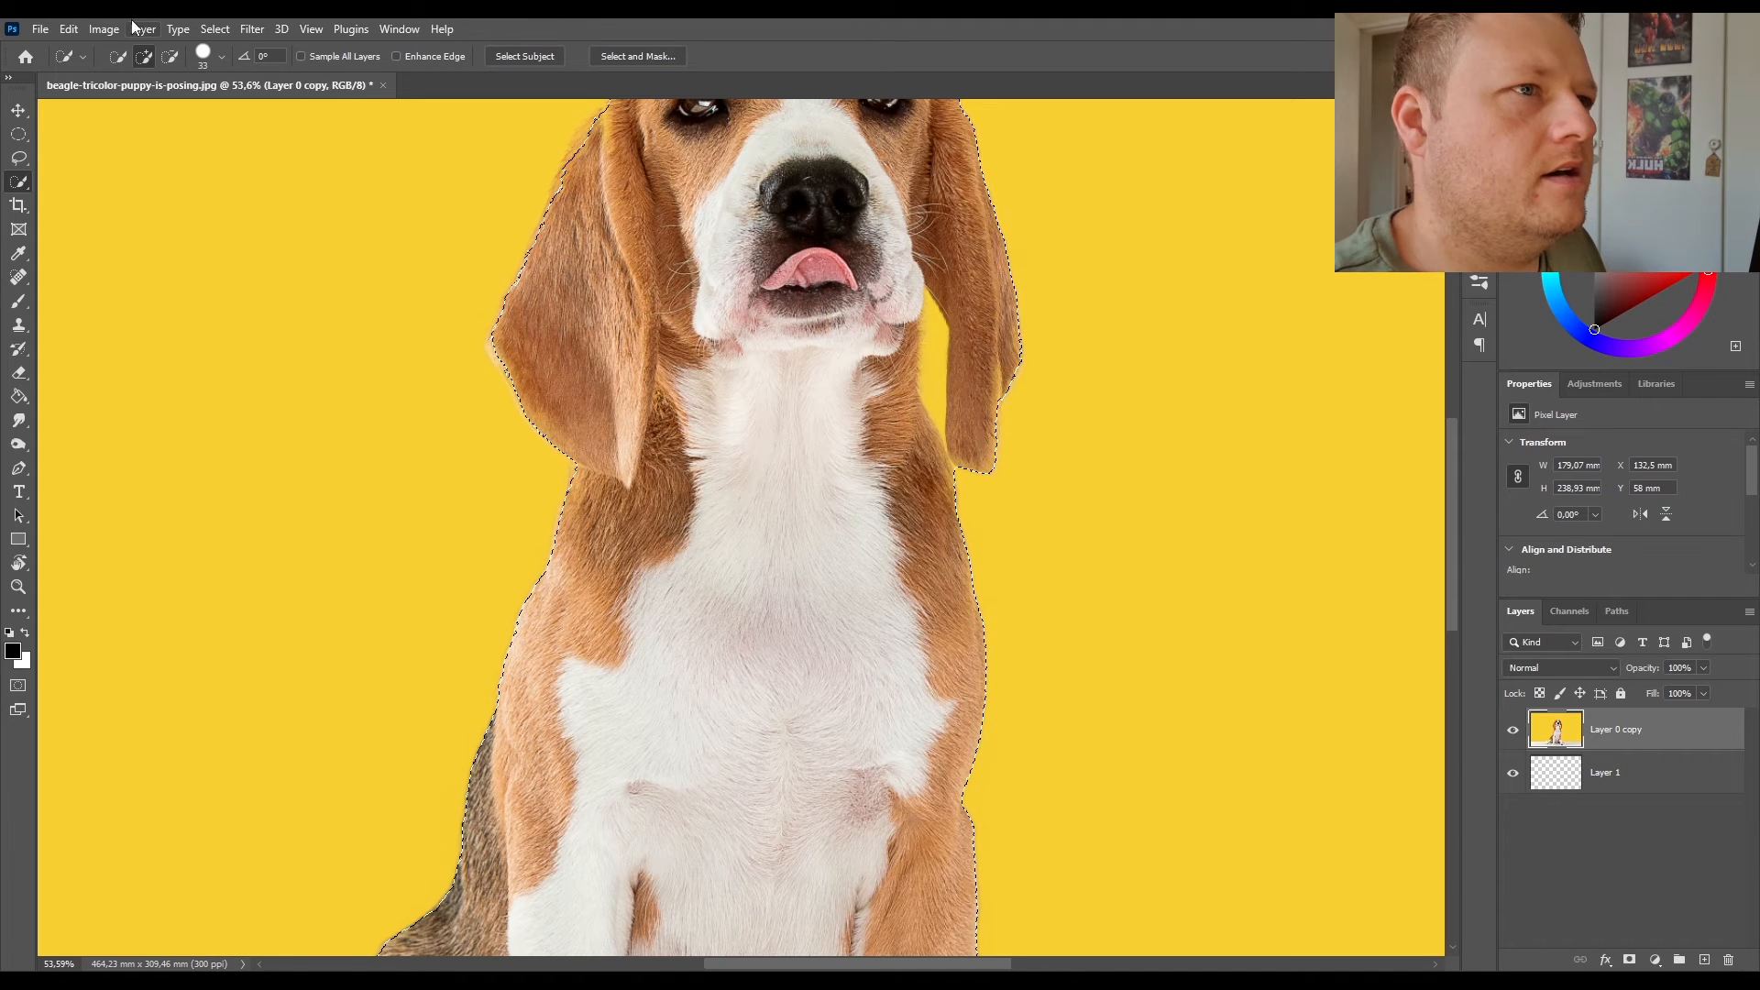
# Subtract the yellow gap between the dog's ear and neck from the selection, reducing the Quick Selection brush to 15 px.
pyautogui.click(171, 59)
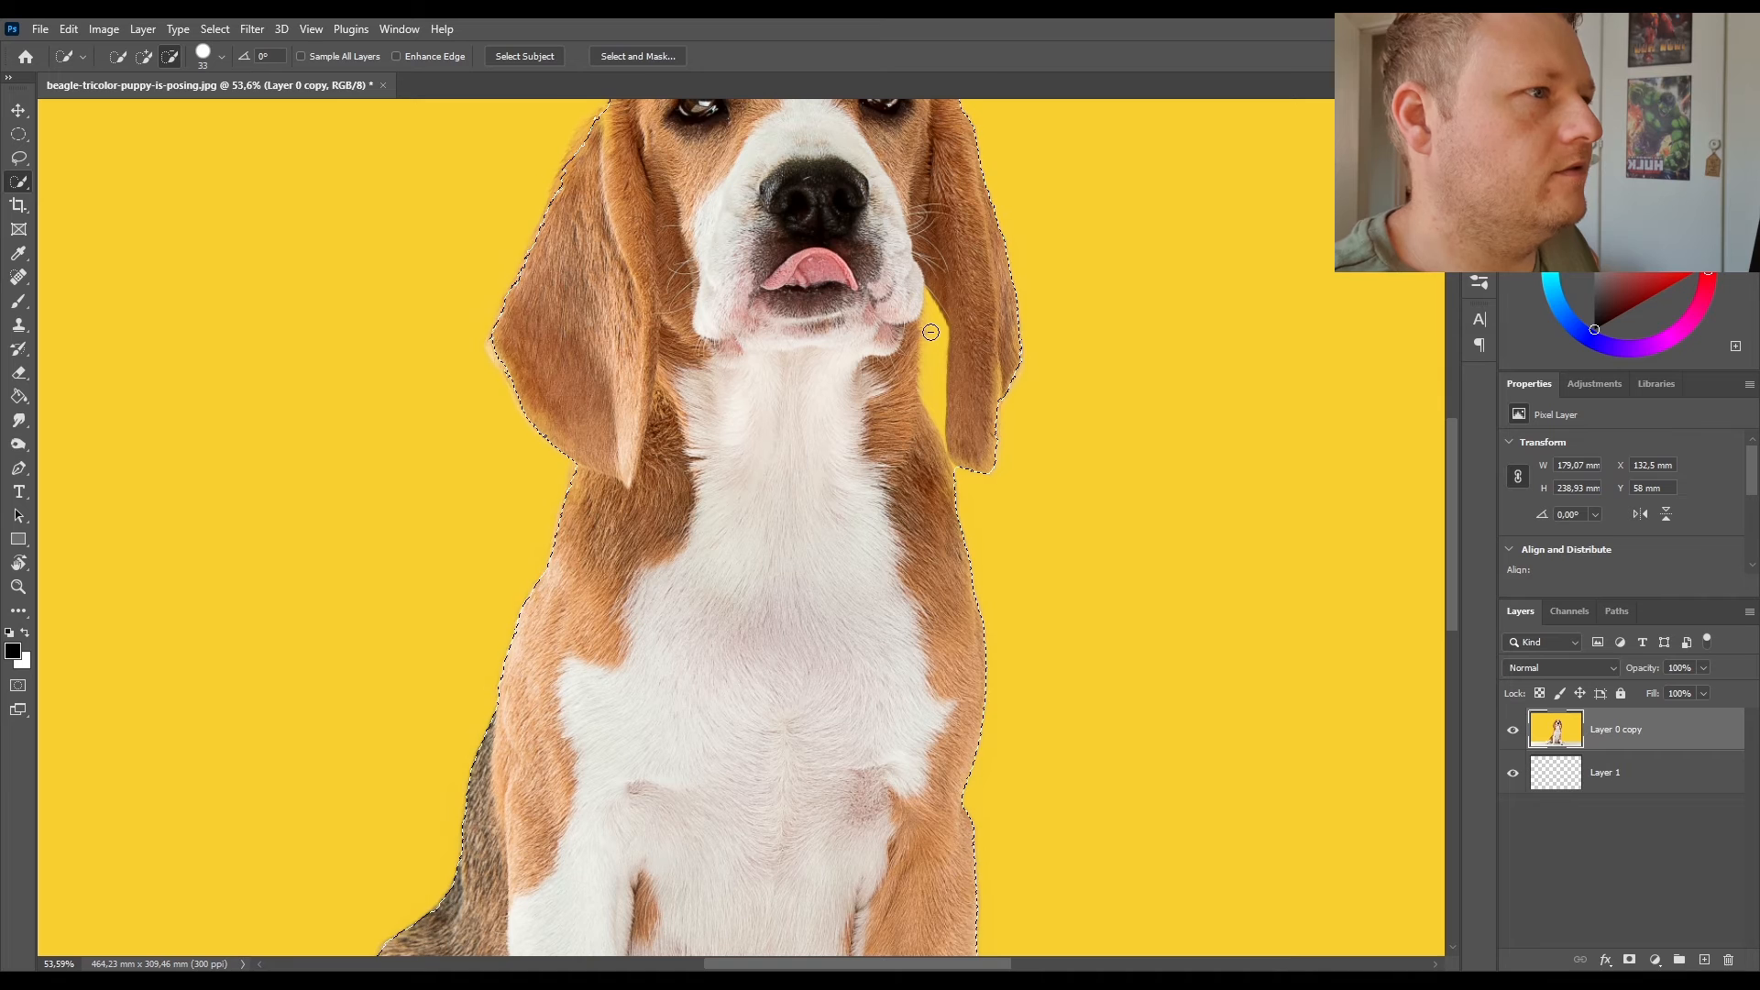
pyautogui.moveTo(935, 336); pyautogui.dragTo(943, 427)
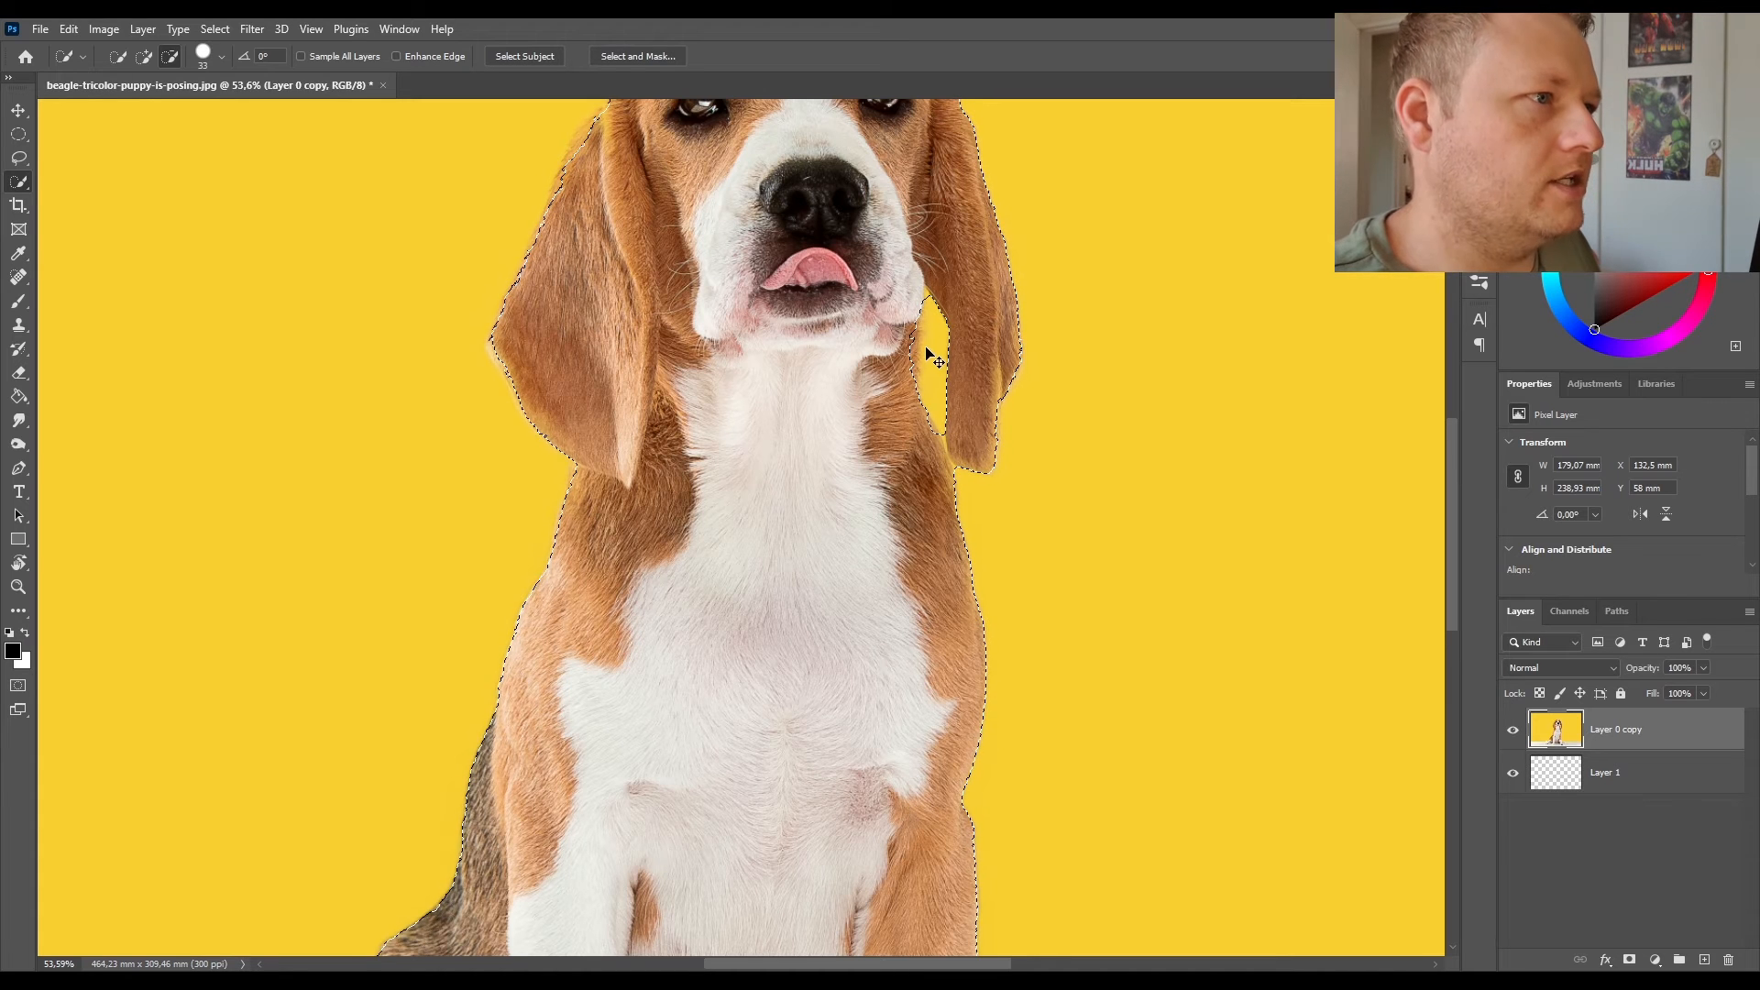
pyautogui.press('[')
pyautogui.press('[')
pyautogui.press('[')
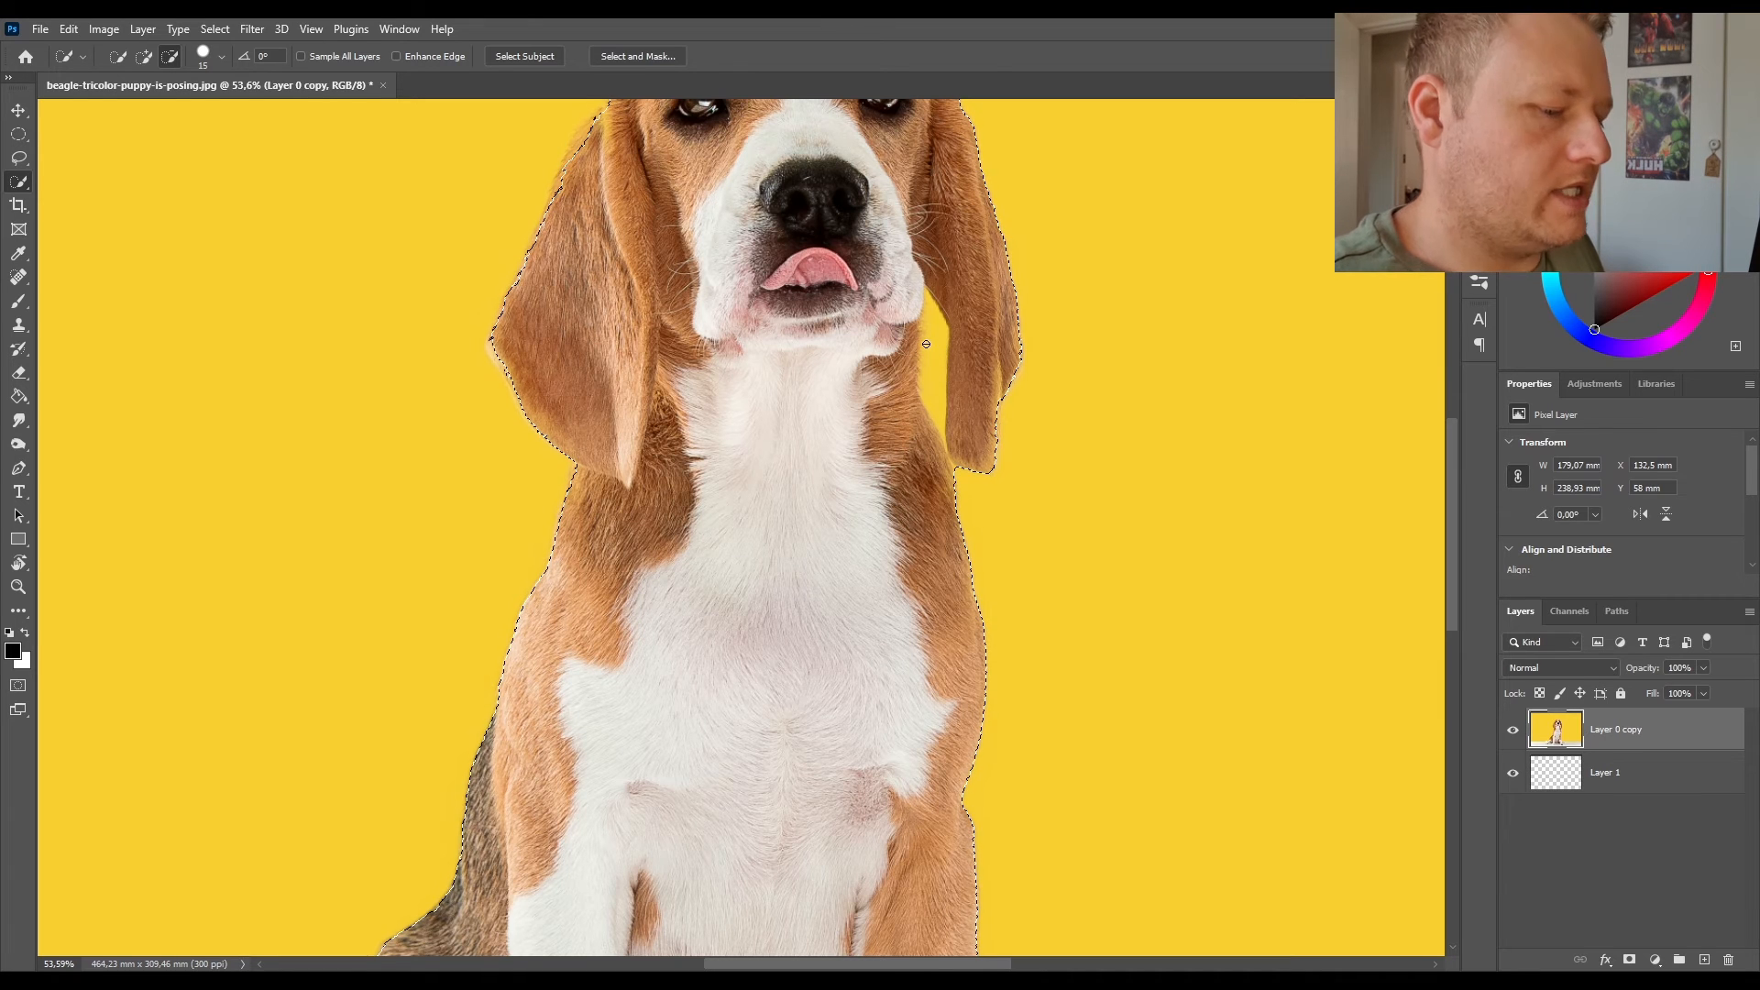
pyautogui.moveTo(939, 339); pyautogui.dragTo(963, 395)
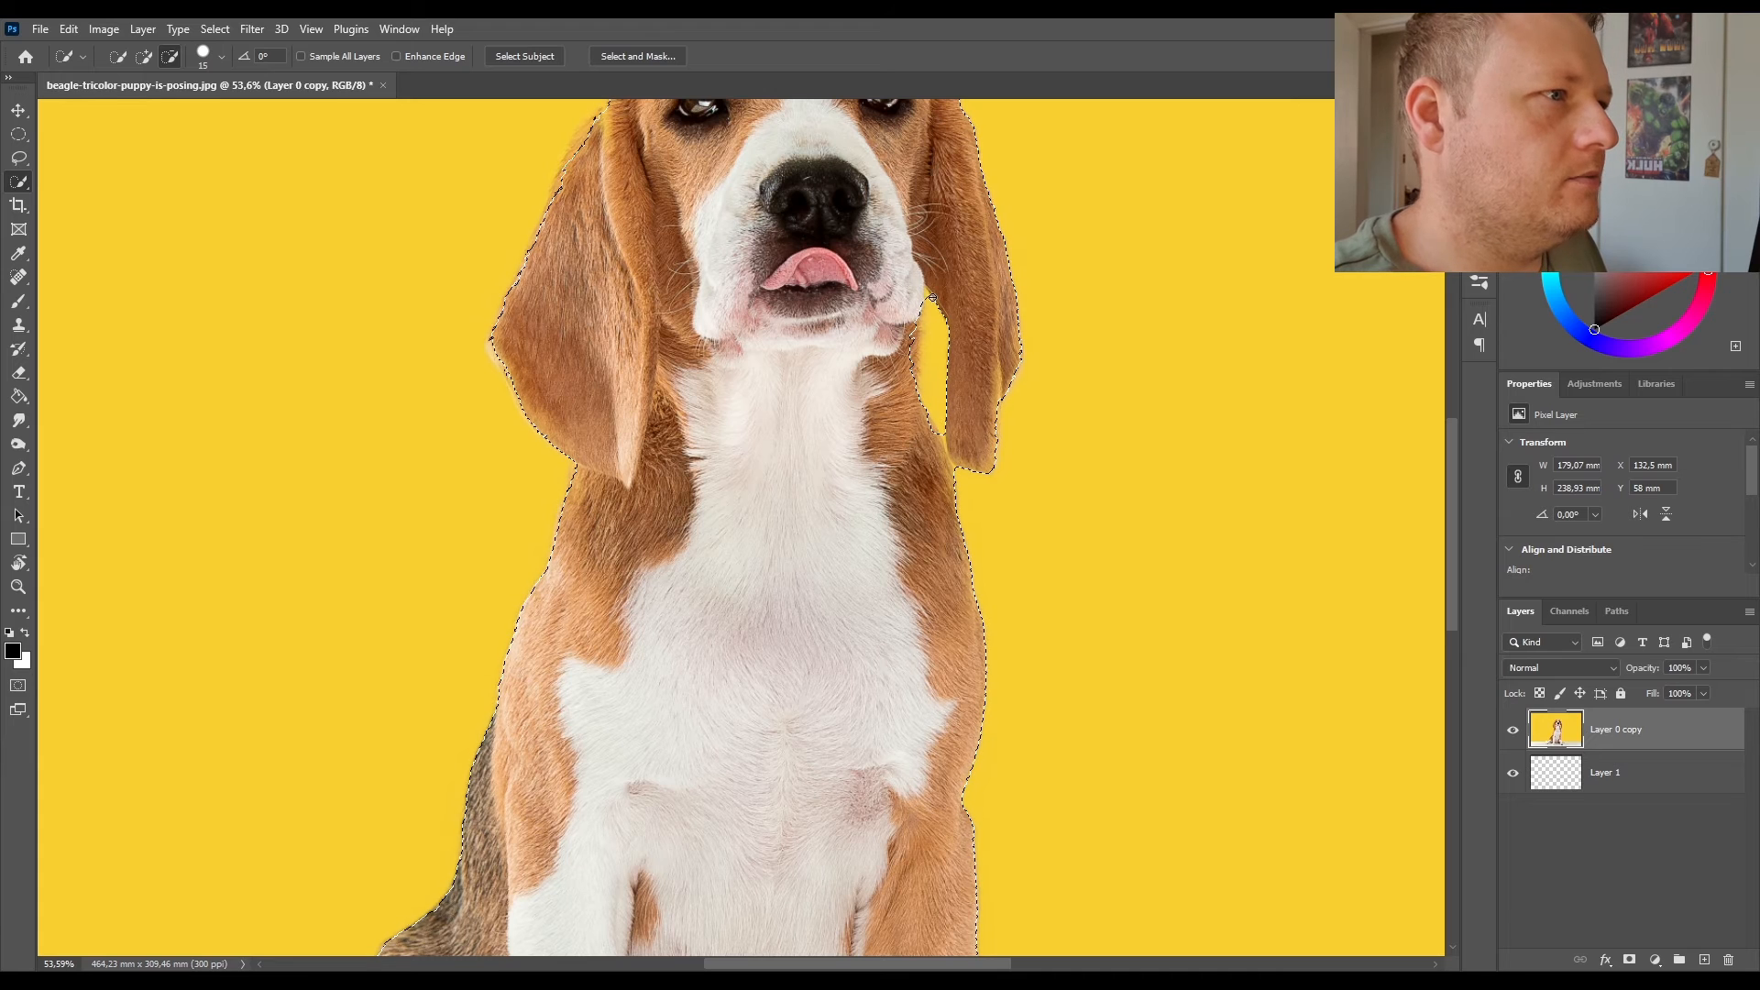
# Add the dog's tail and the missing part of its hind paw to the selection, and refine the edge around them.
pyautogui.click(144, 56)
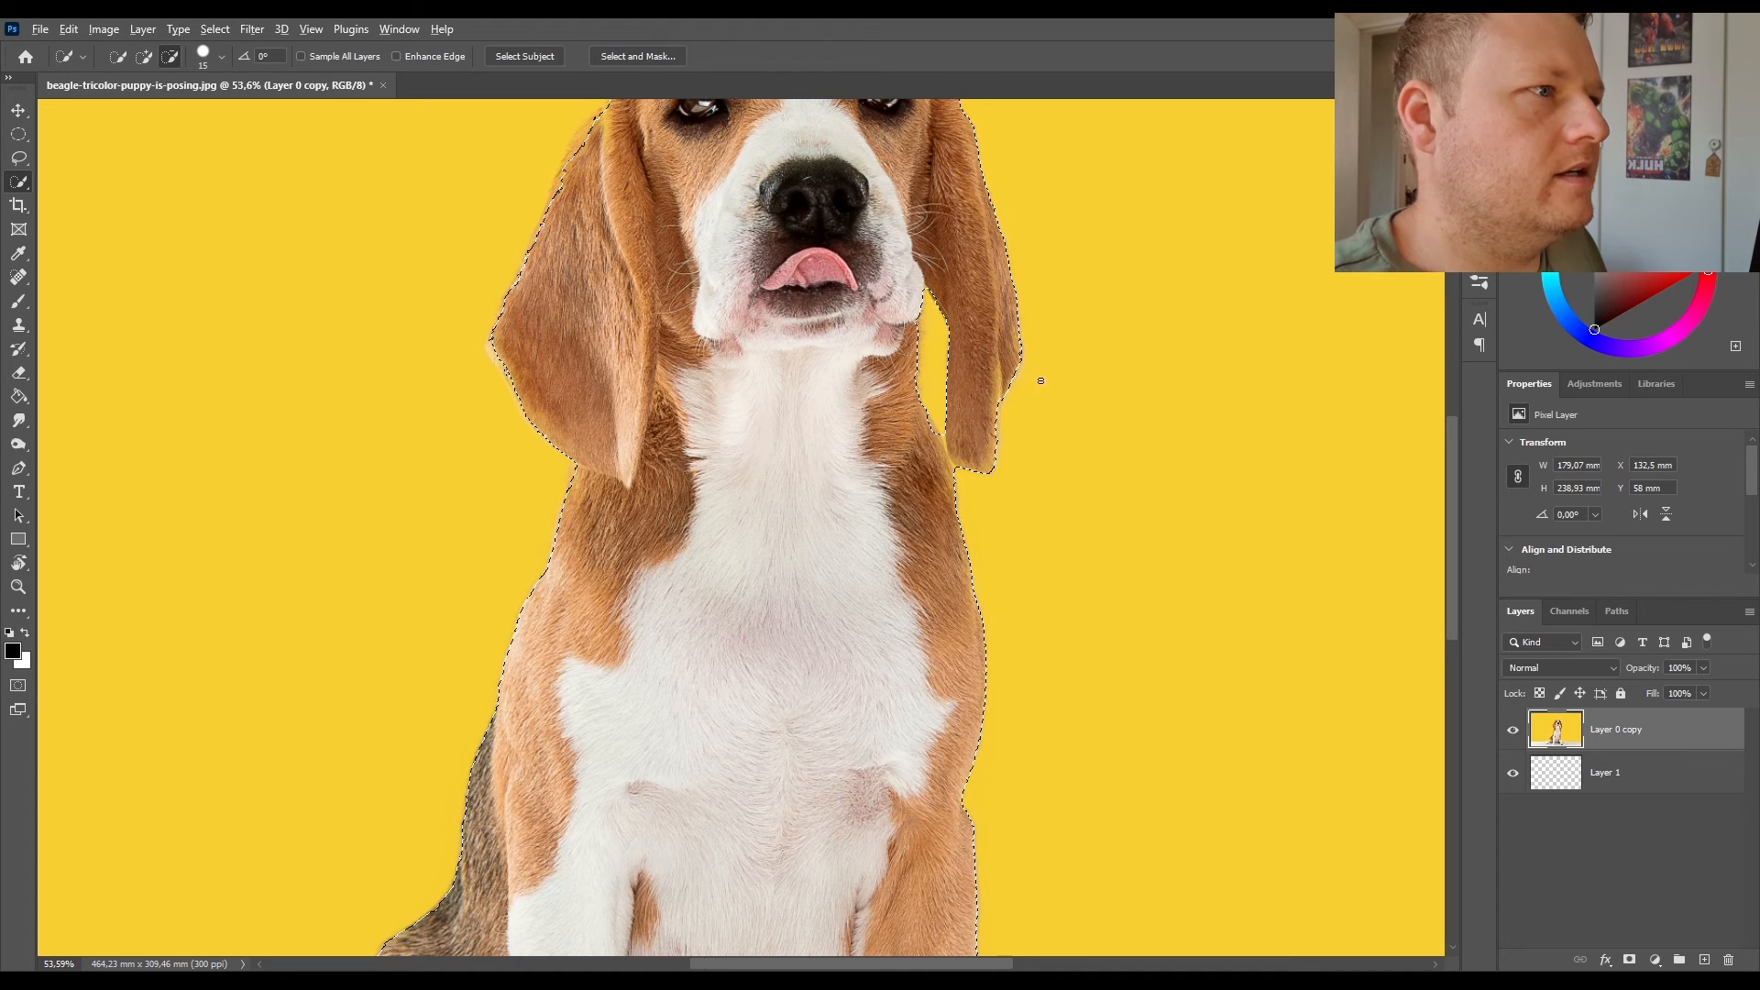
pyautogui.scroll(-2, 1039, 379)
pyautogui.scroll(-1, 1041, 376)
pyautogui.scroll(3, 581, 825)
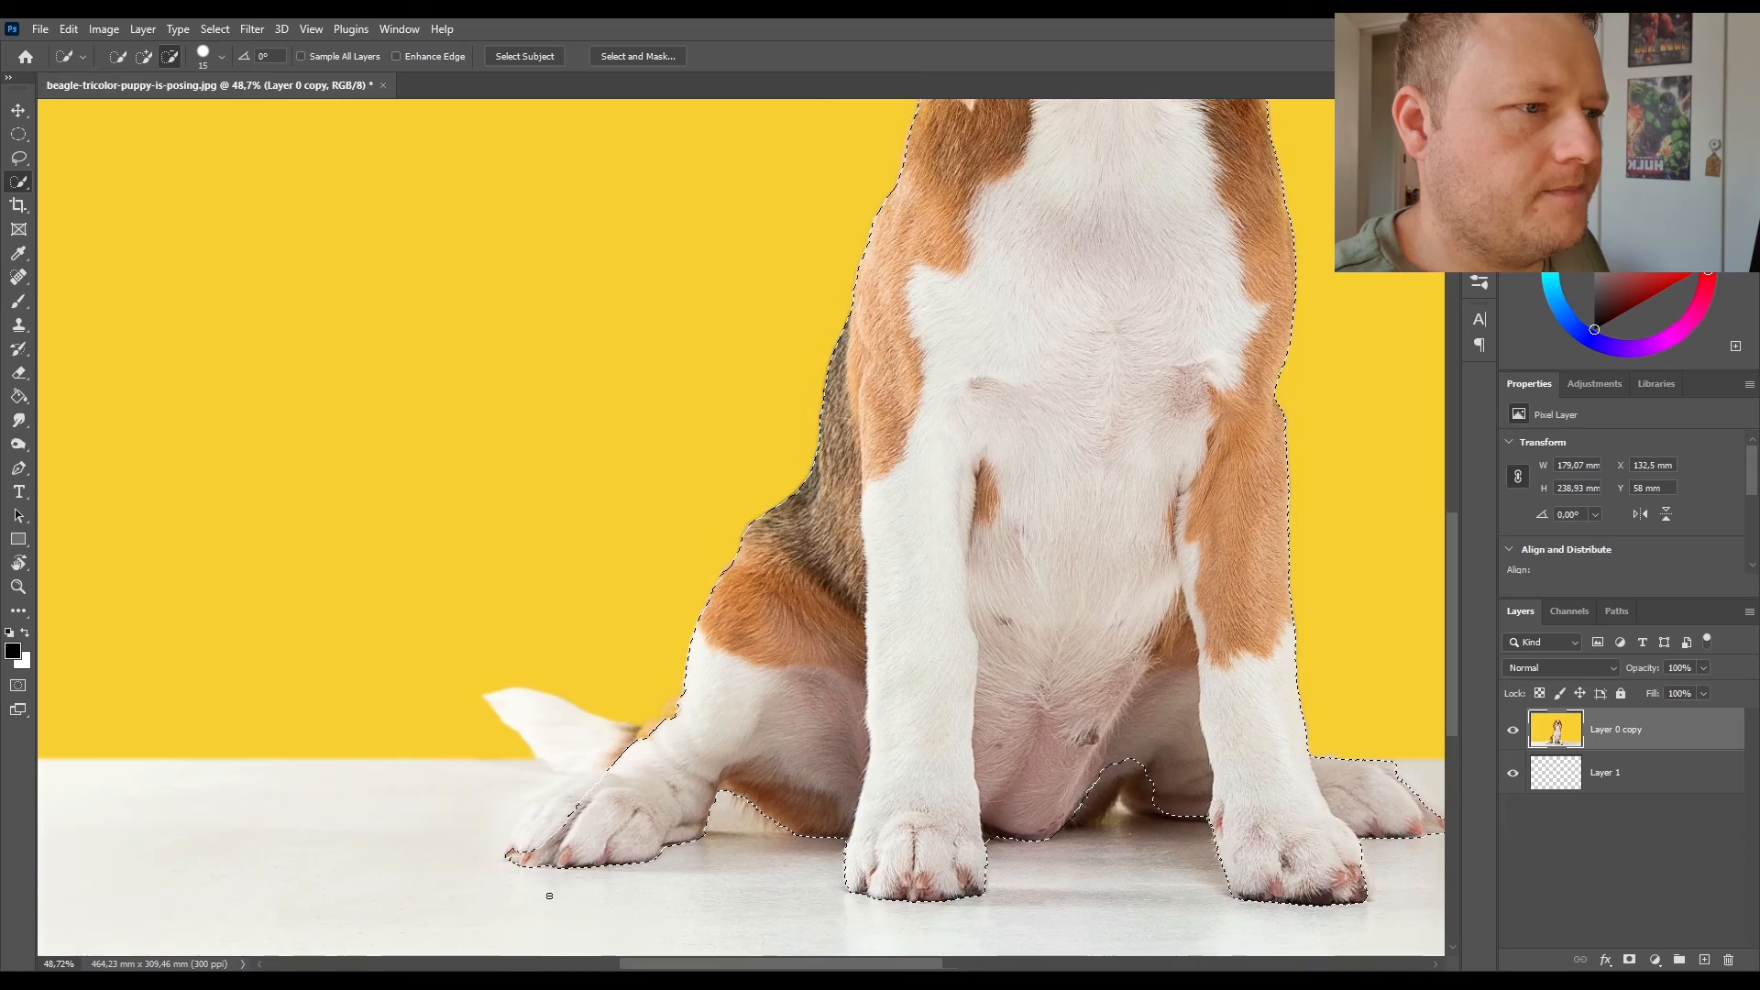
pyautogui.scroll(3, 582, 825)
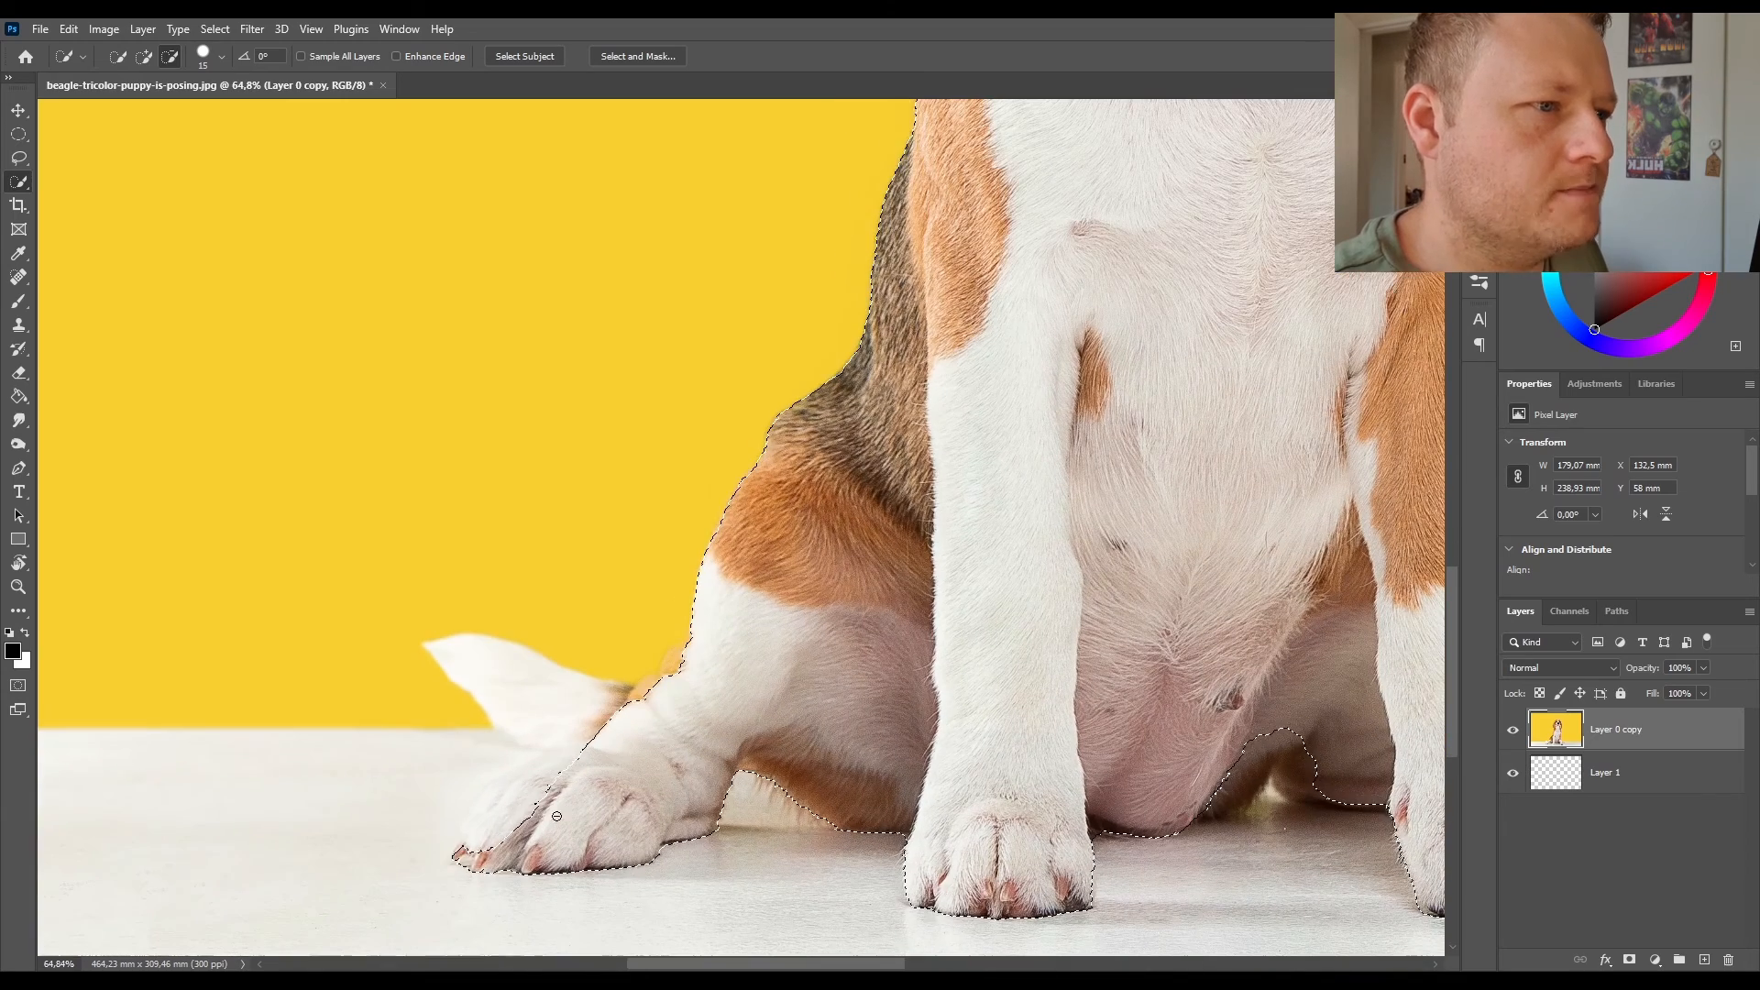
pyautogui.moveTo(507, 814); pyautogui.dragTo(515, 802)
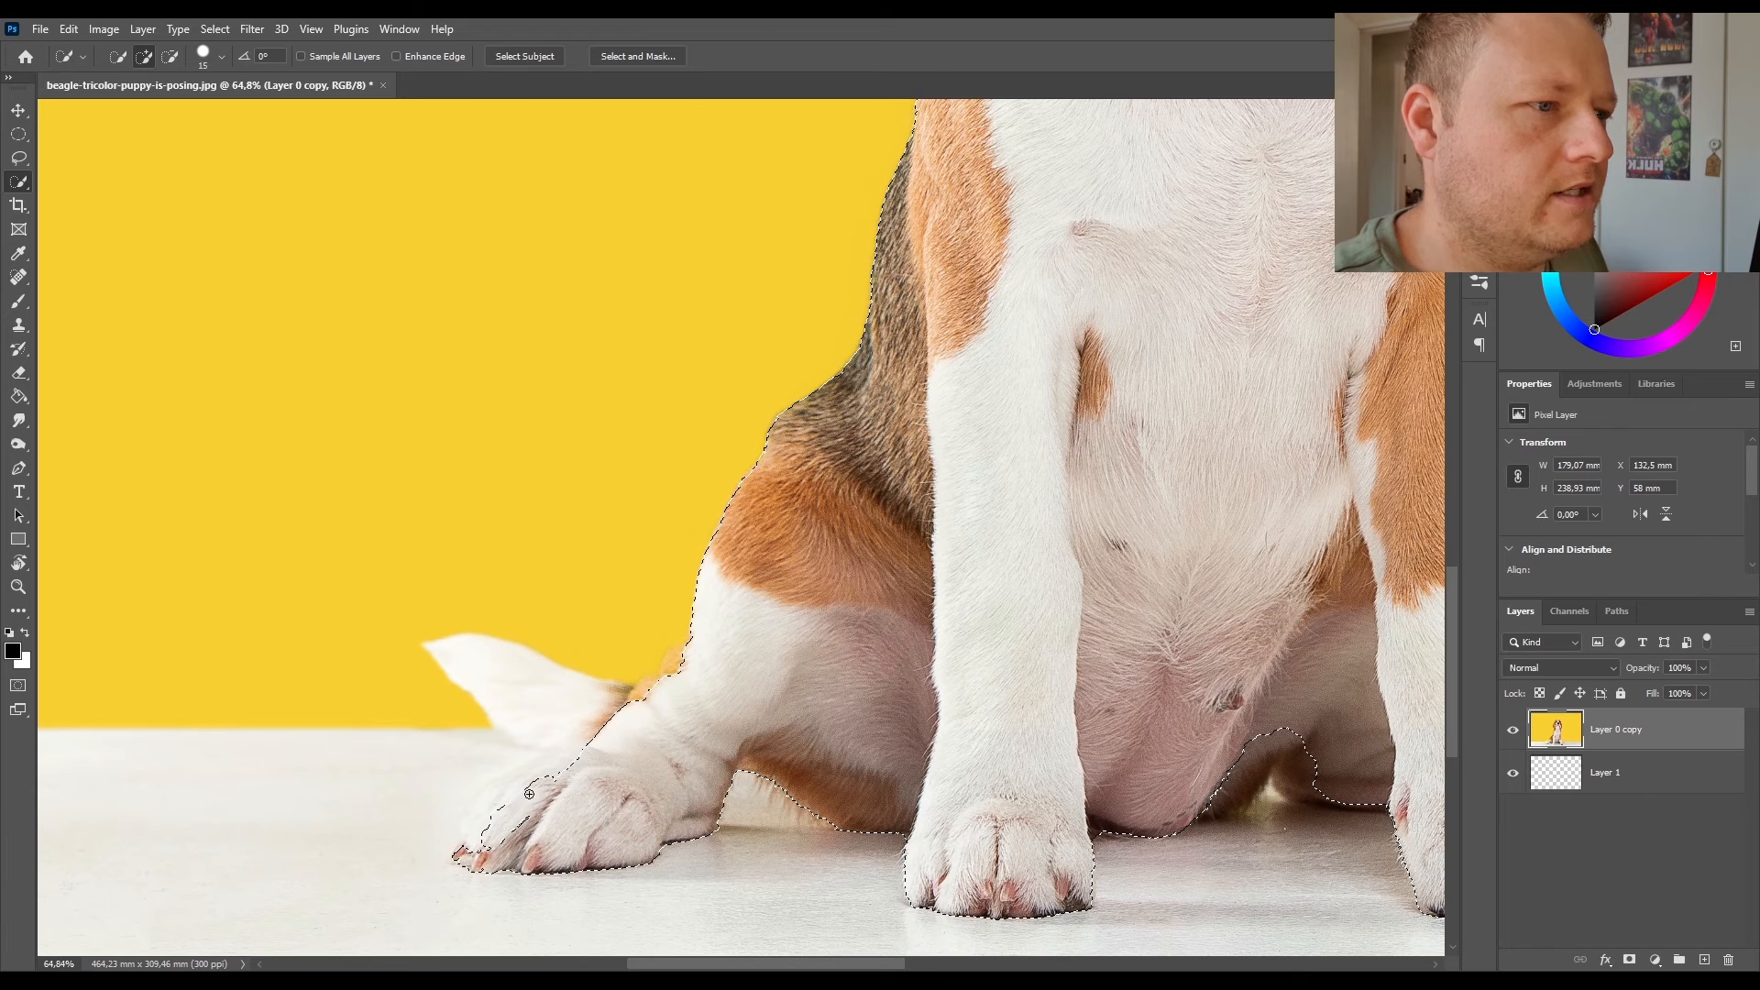
pyautogui.moveTo(525, 825); pyautogui.dragTo(512, 691)
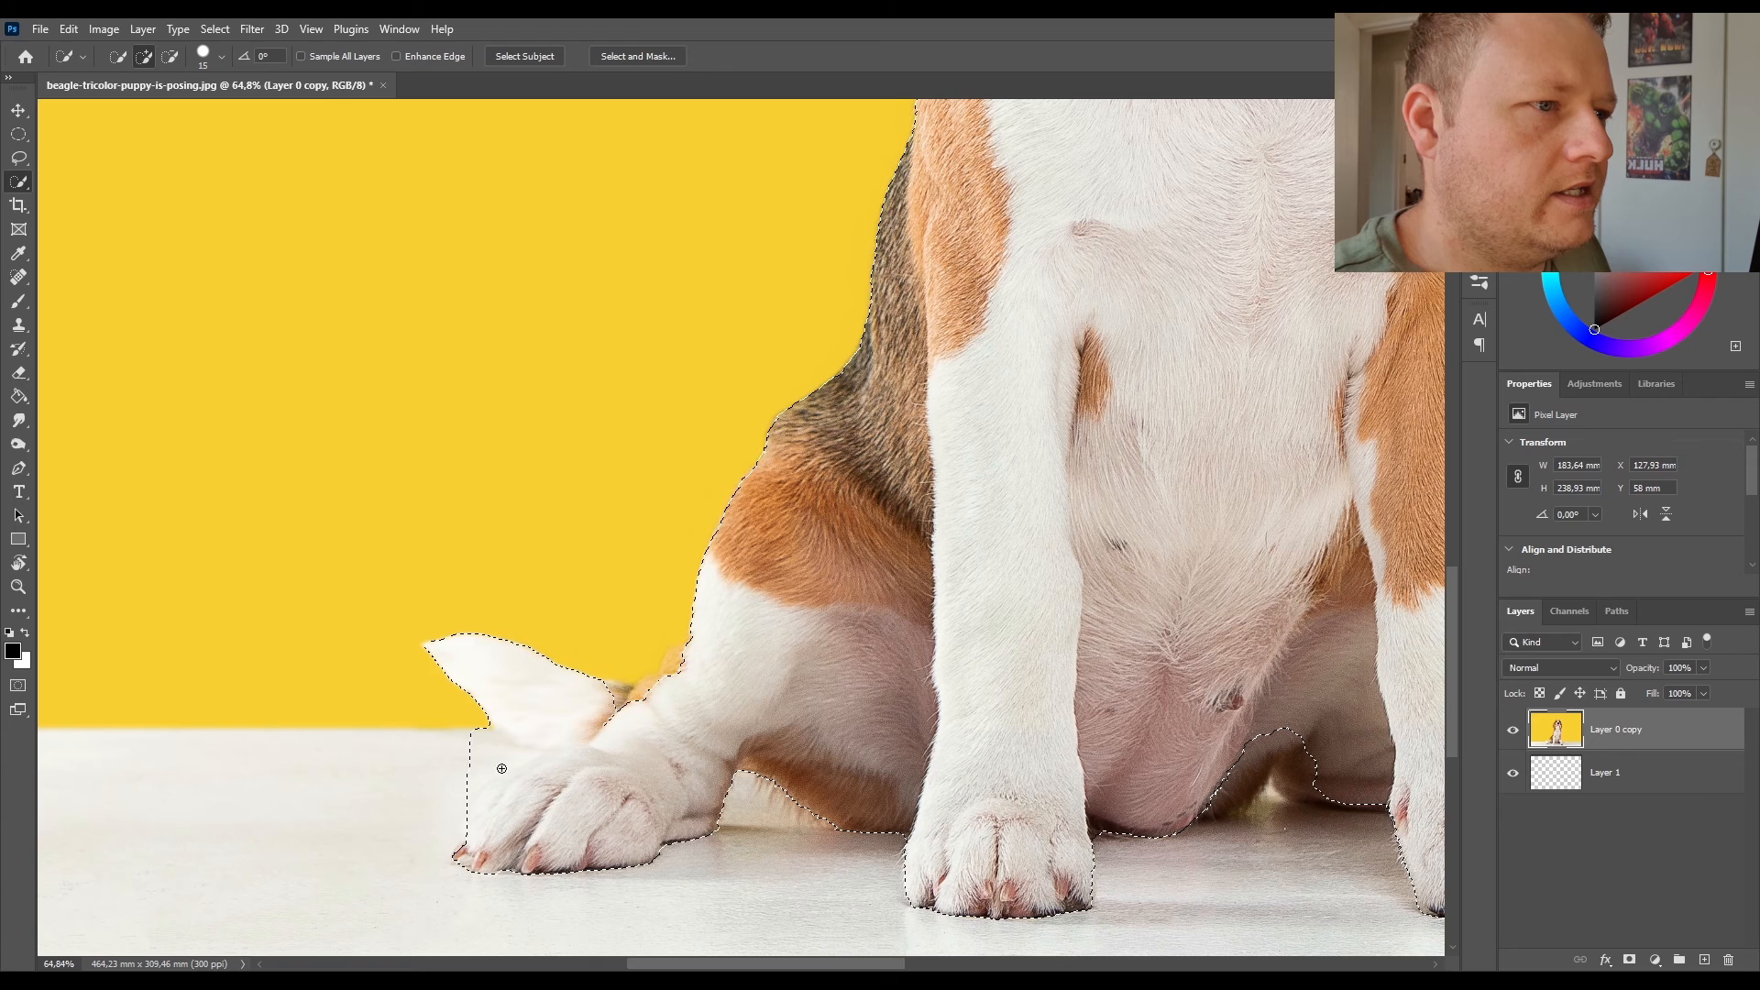
pyautogui.click(169, 56)
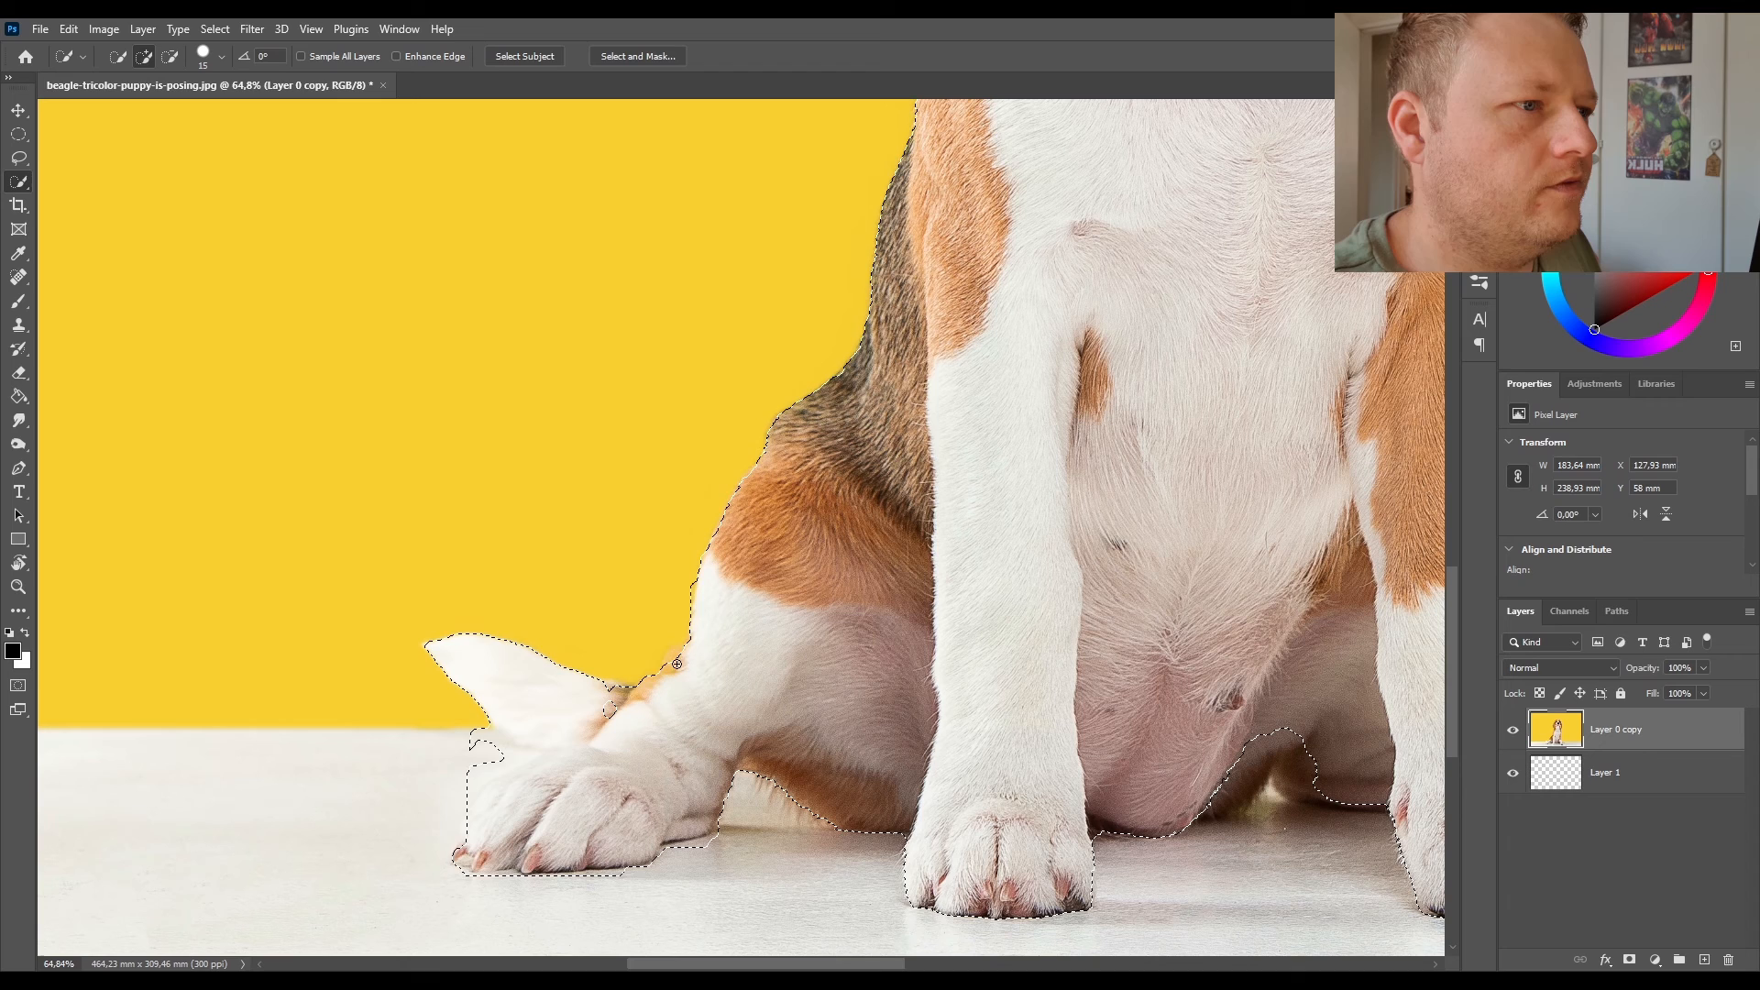
# Add a layer mask to Layer 0 copy from the dog selection to hide the yellow background.
pyautogui.scroll(-5, 670, 776)
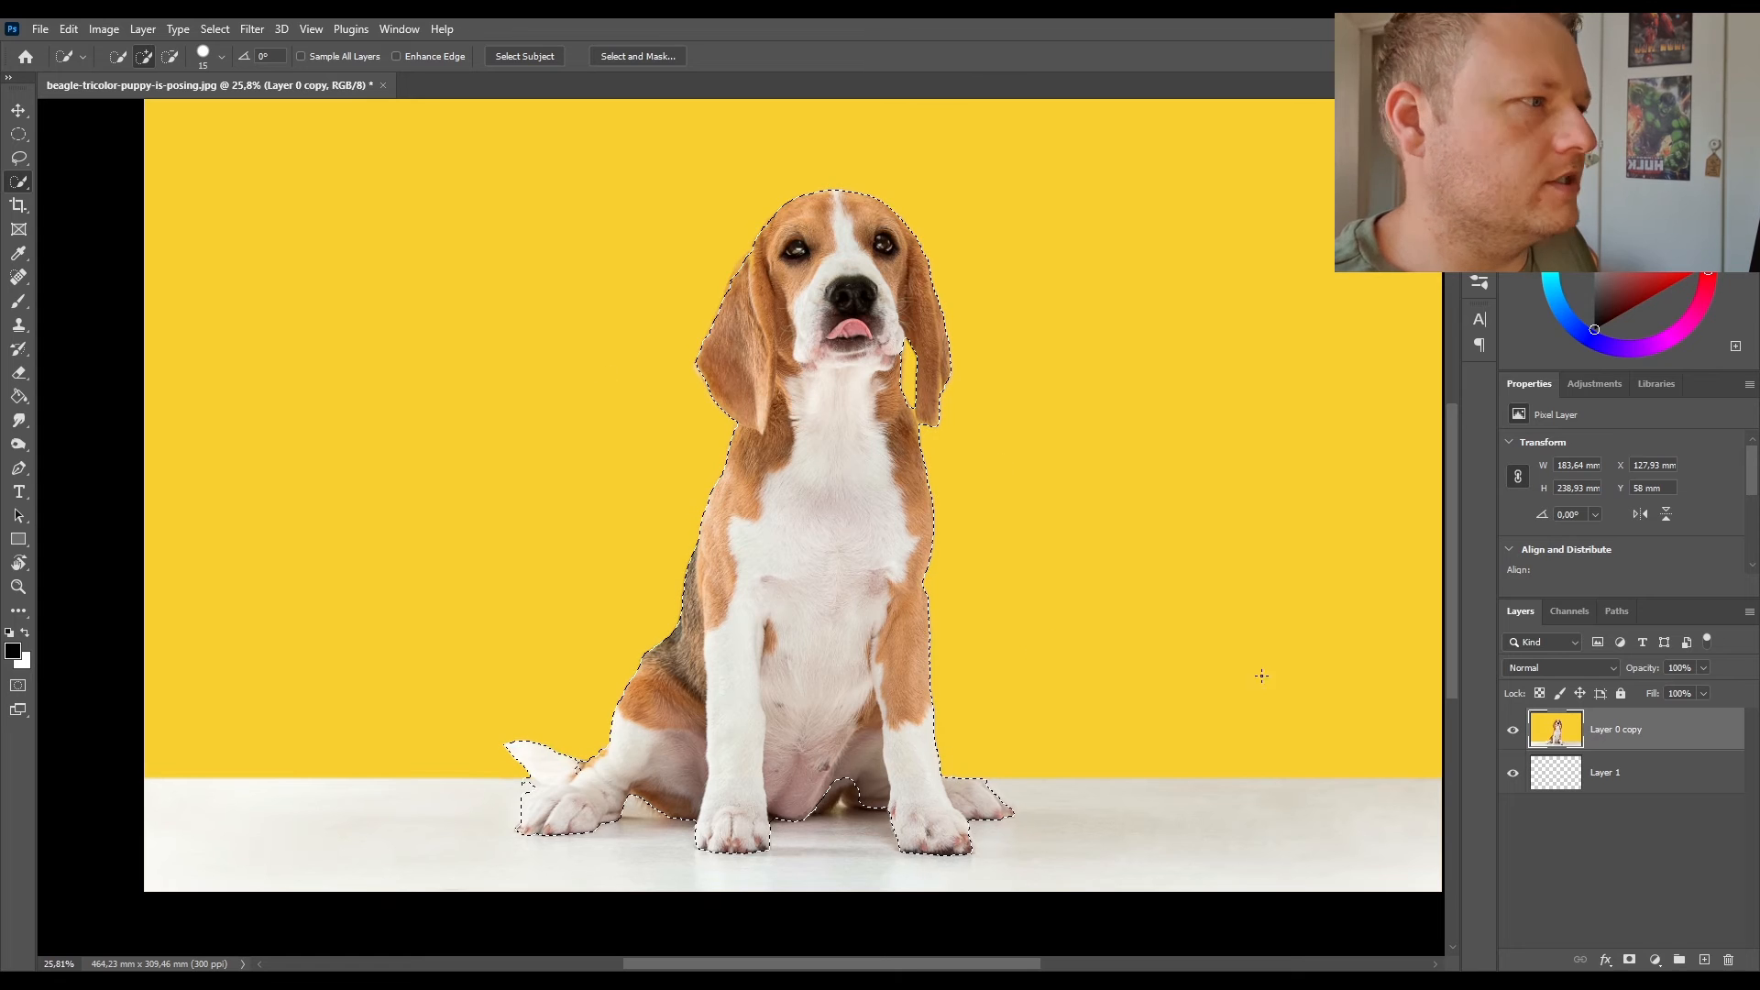
pyautogui.click(1628, 960)
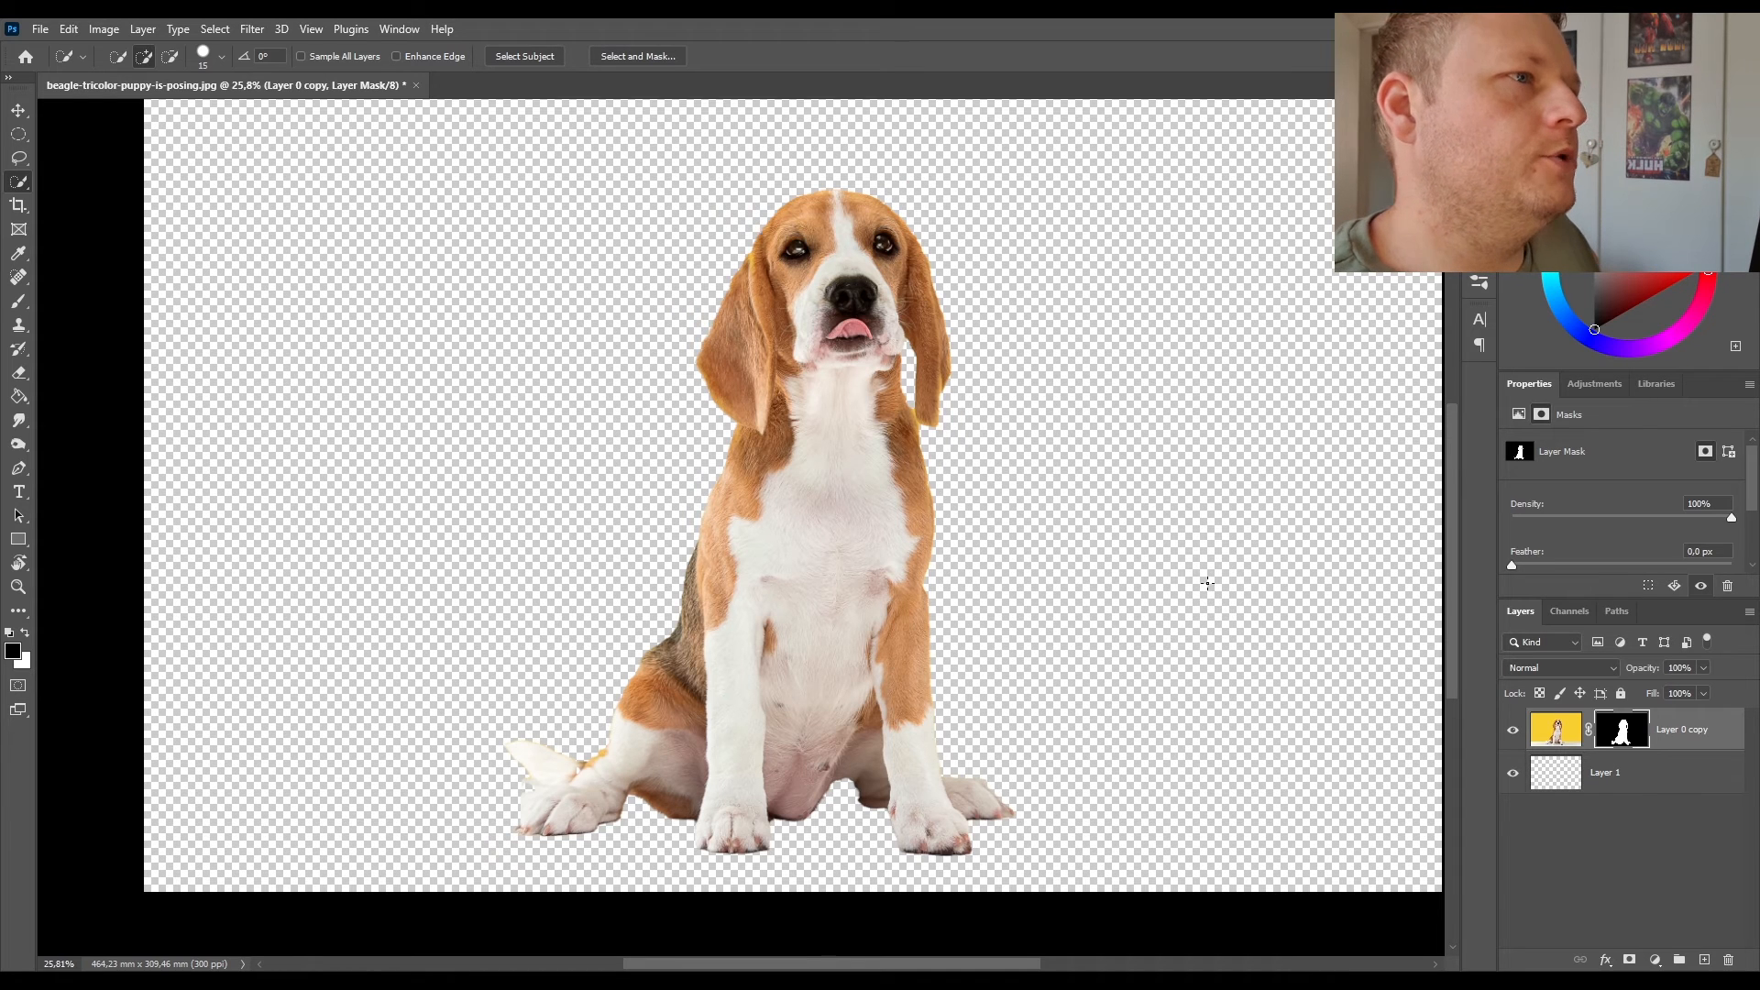
pyautogui.scroll(2, 1207, 583)
pyautogui.scroll(-1, 792, 595)
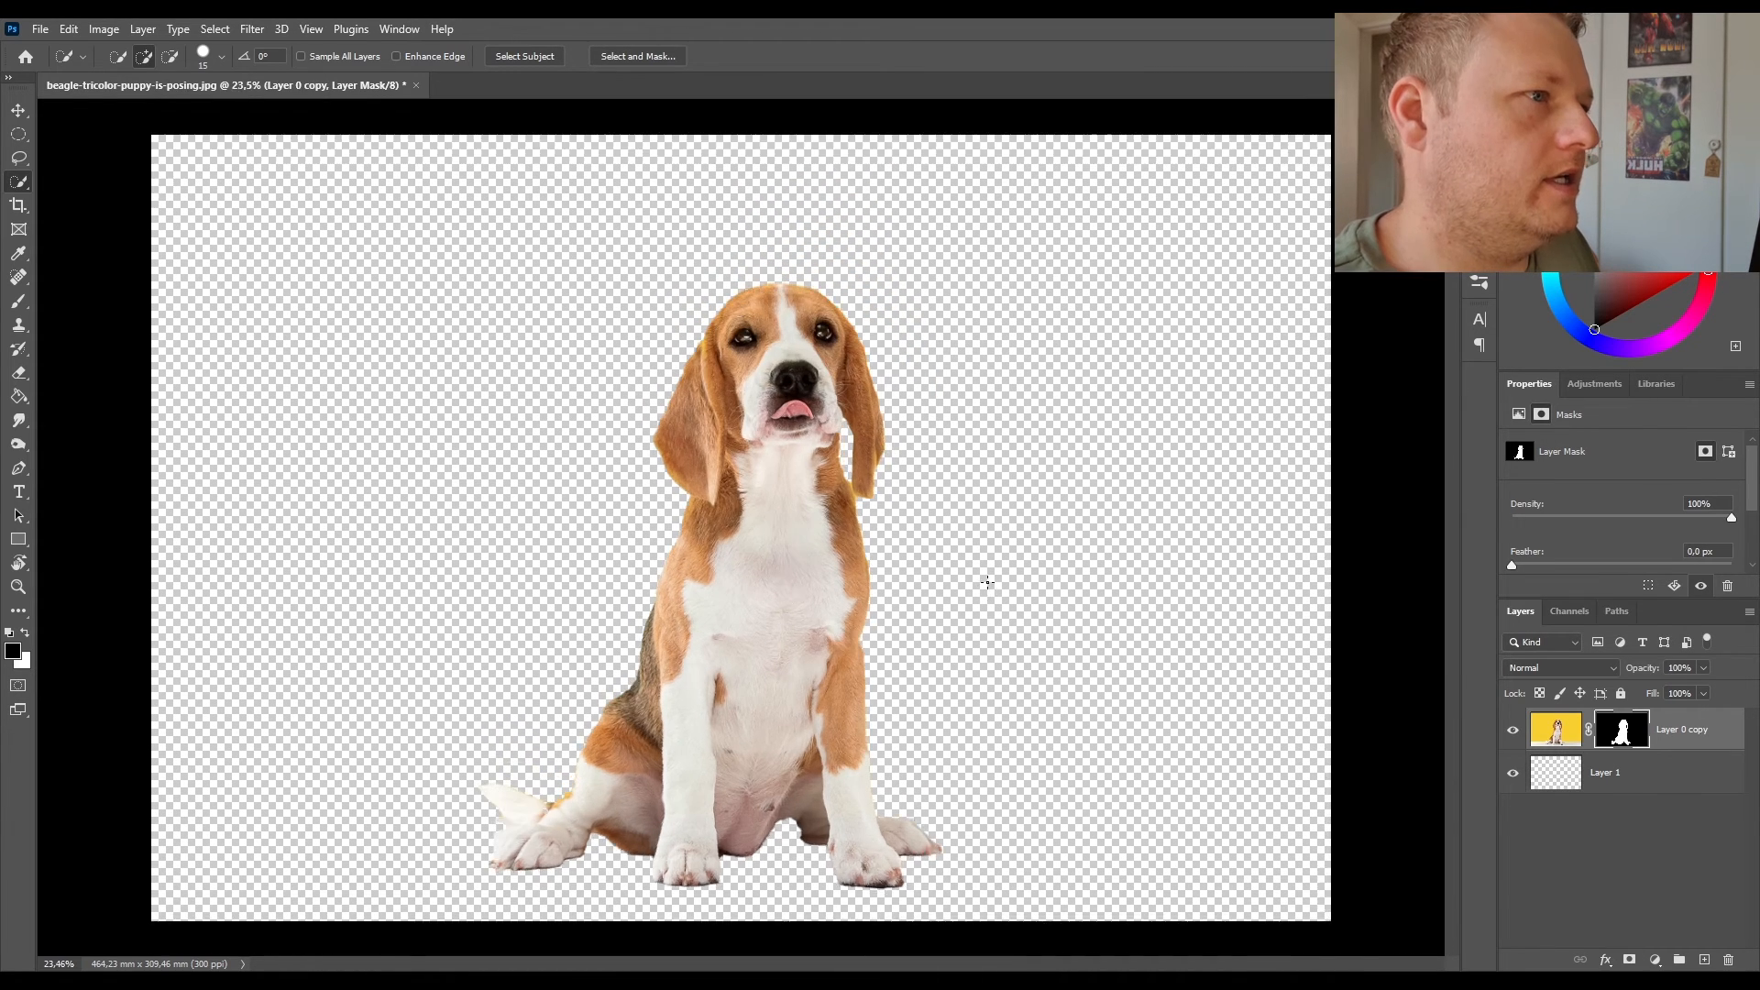
pyautogui.scroll(1, 977, 581)
pyautogui.scroll(-1, 988, 581)
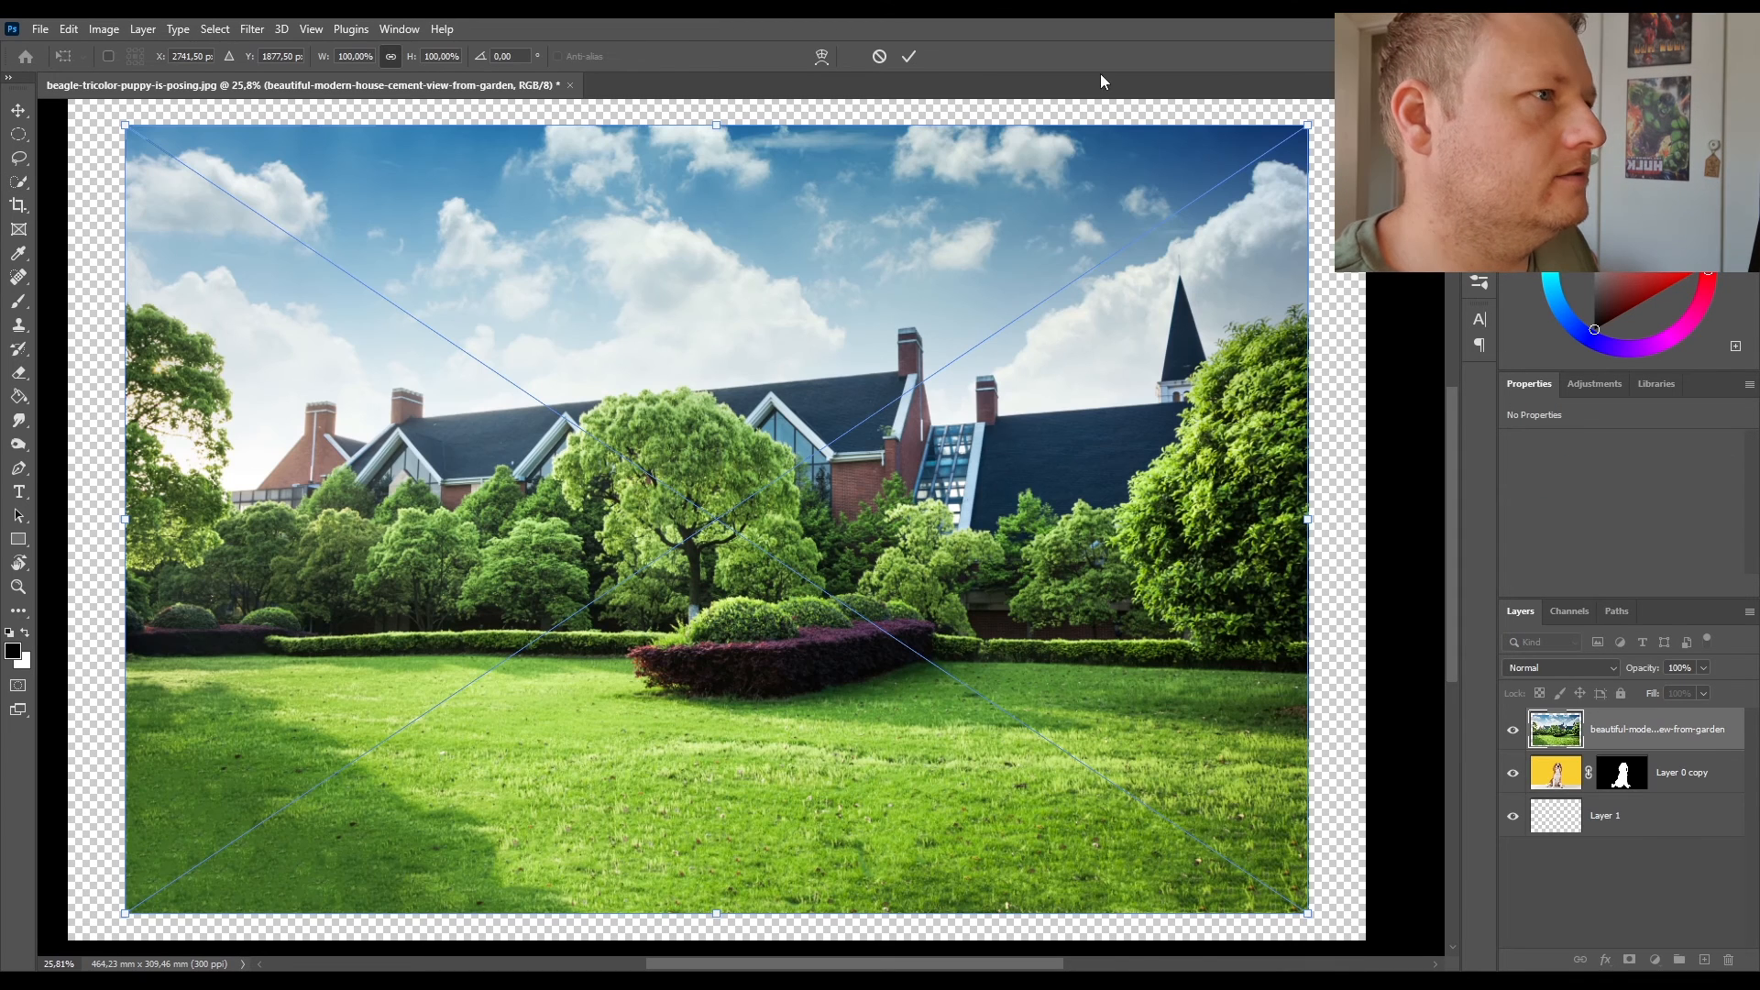
# Place the beautiful-modern-house-cement-view-from-garden image at 100% scale and move it beneath the dog layer.
pyautogui.click(909, 58)
pyautogui.moveTo(1645, 730); pyautogui.dragTo(1646, 784)
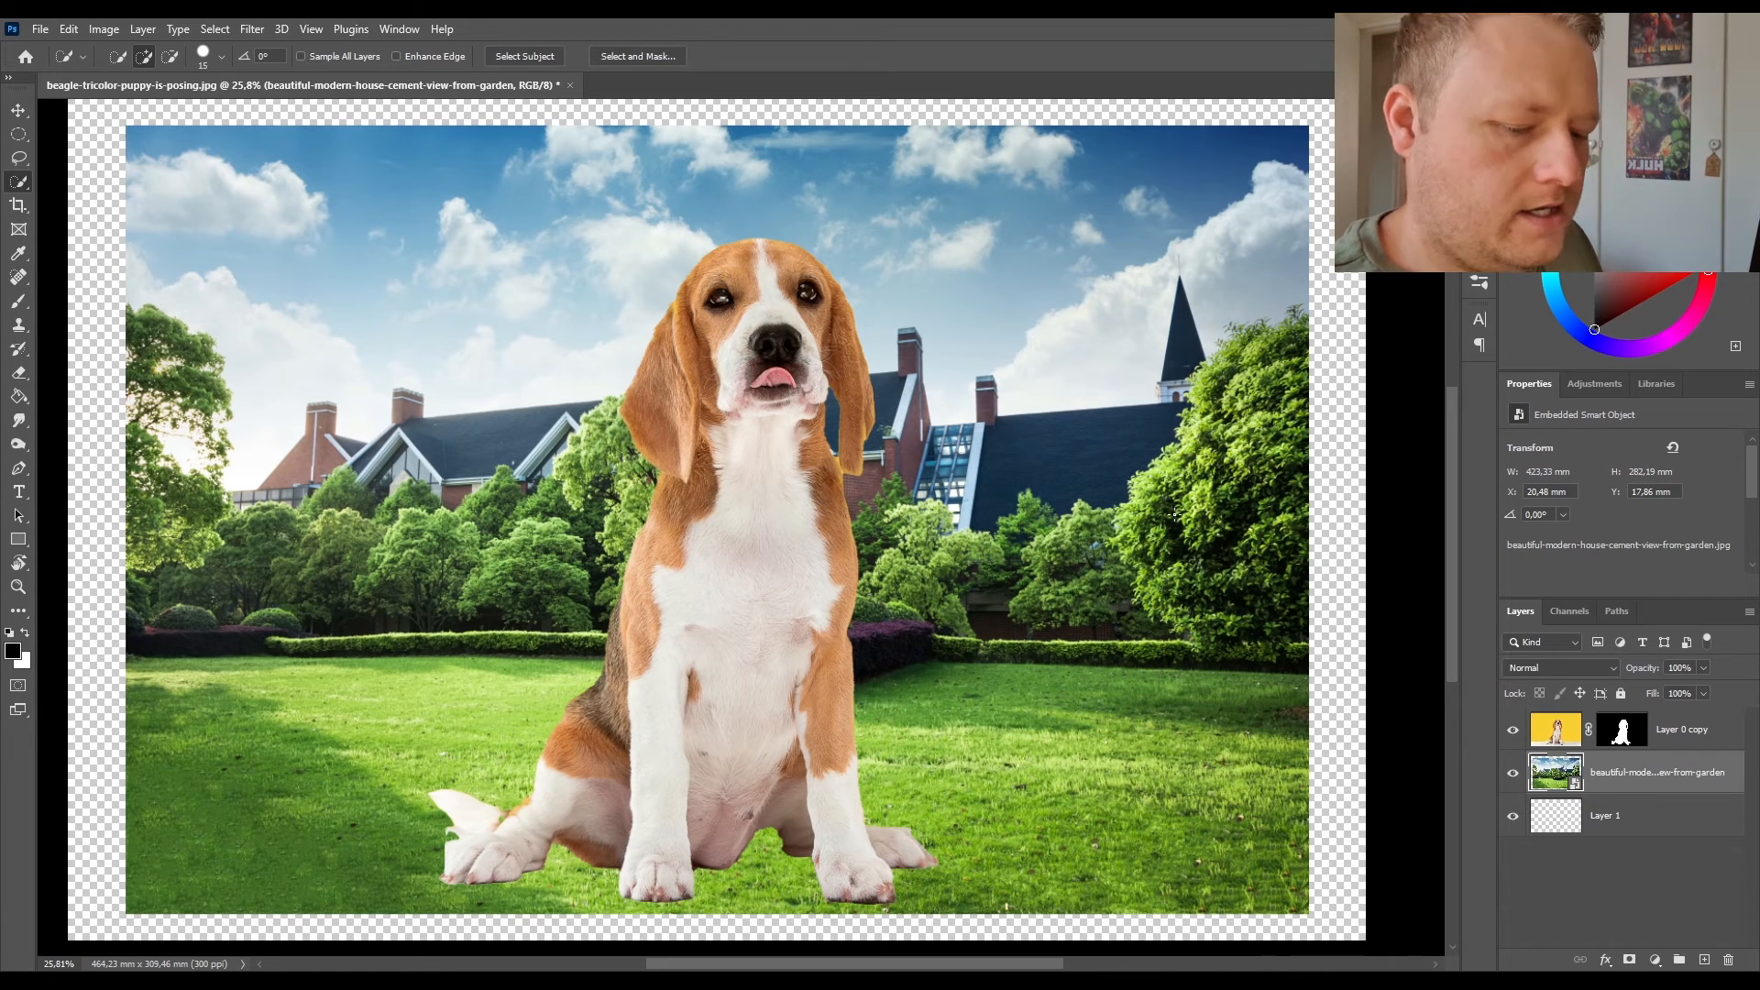
pyautogui.scroll(-1, 961, 493)
pyautogui.scroll(1, 963, 495)
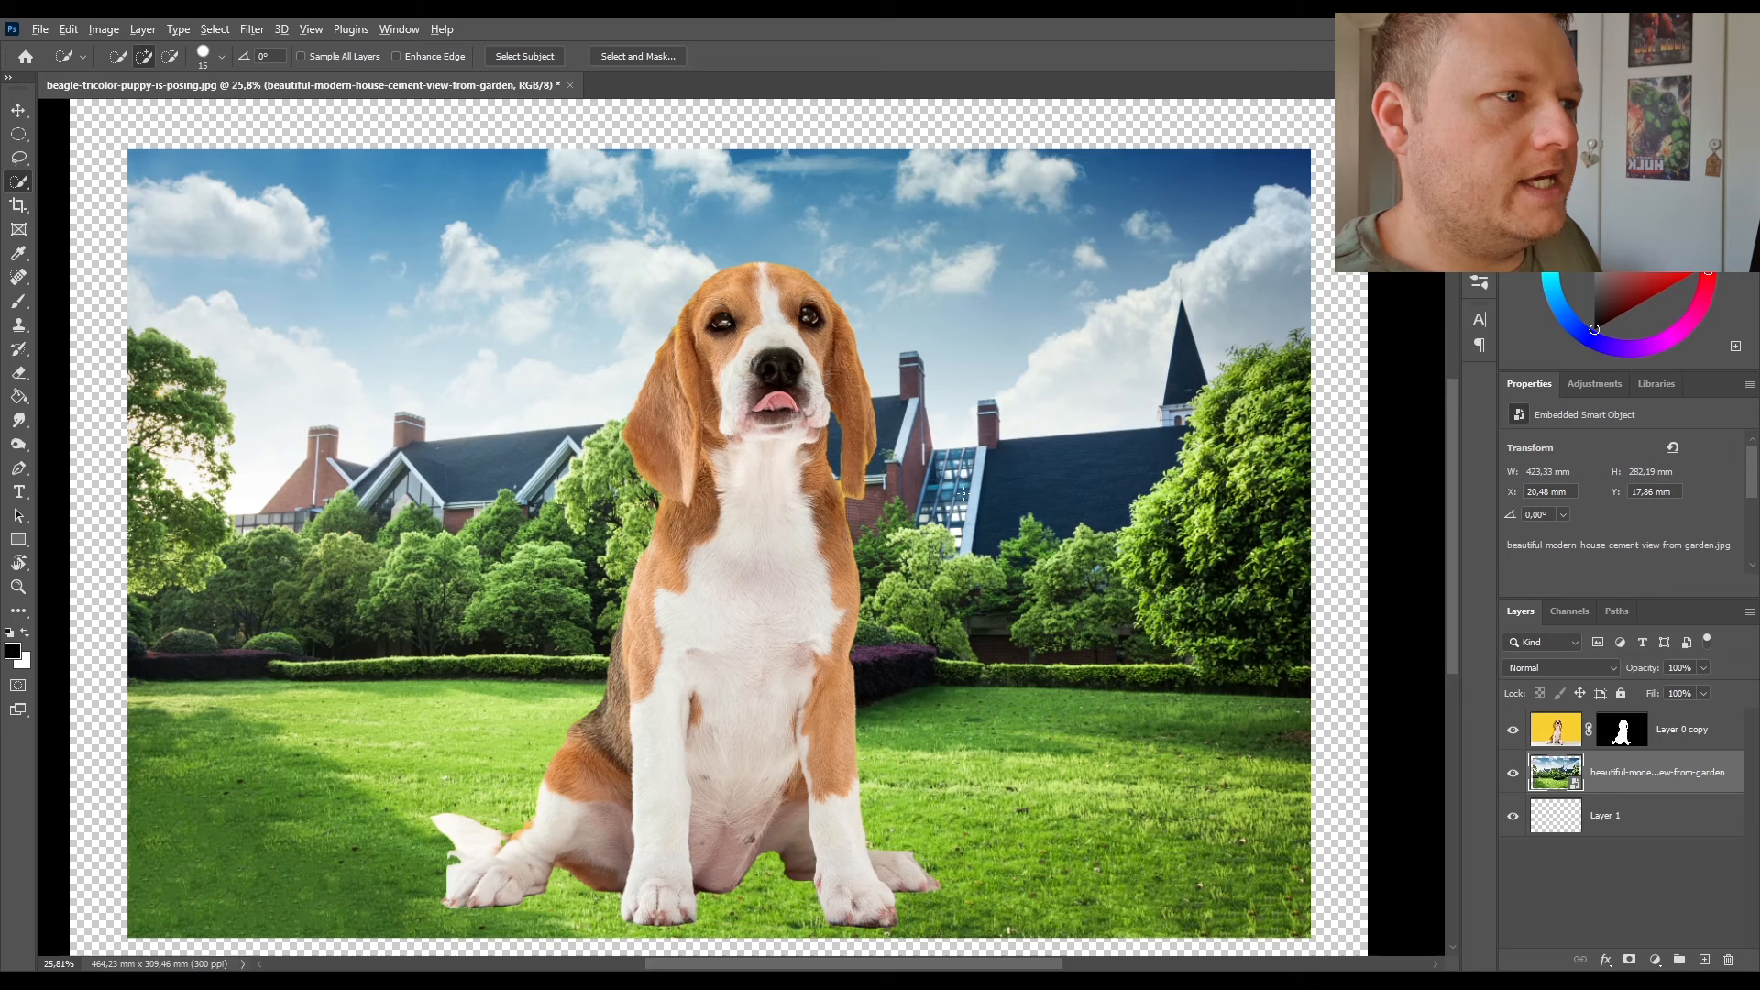
# Crop the canvas to about 363 × 223 mm, cutting off the transparent borders and the dog's lower legs.
pyautogui.scroll(-1, 961, 493)
pyautogui.press('c')
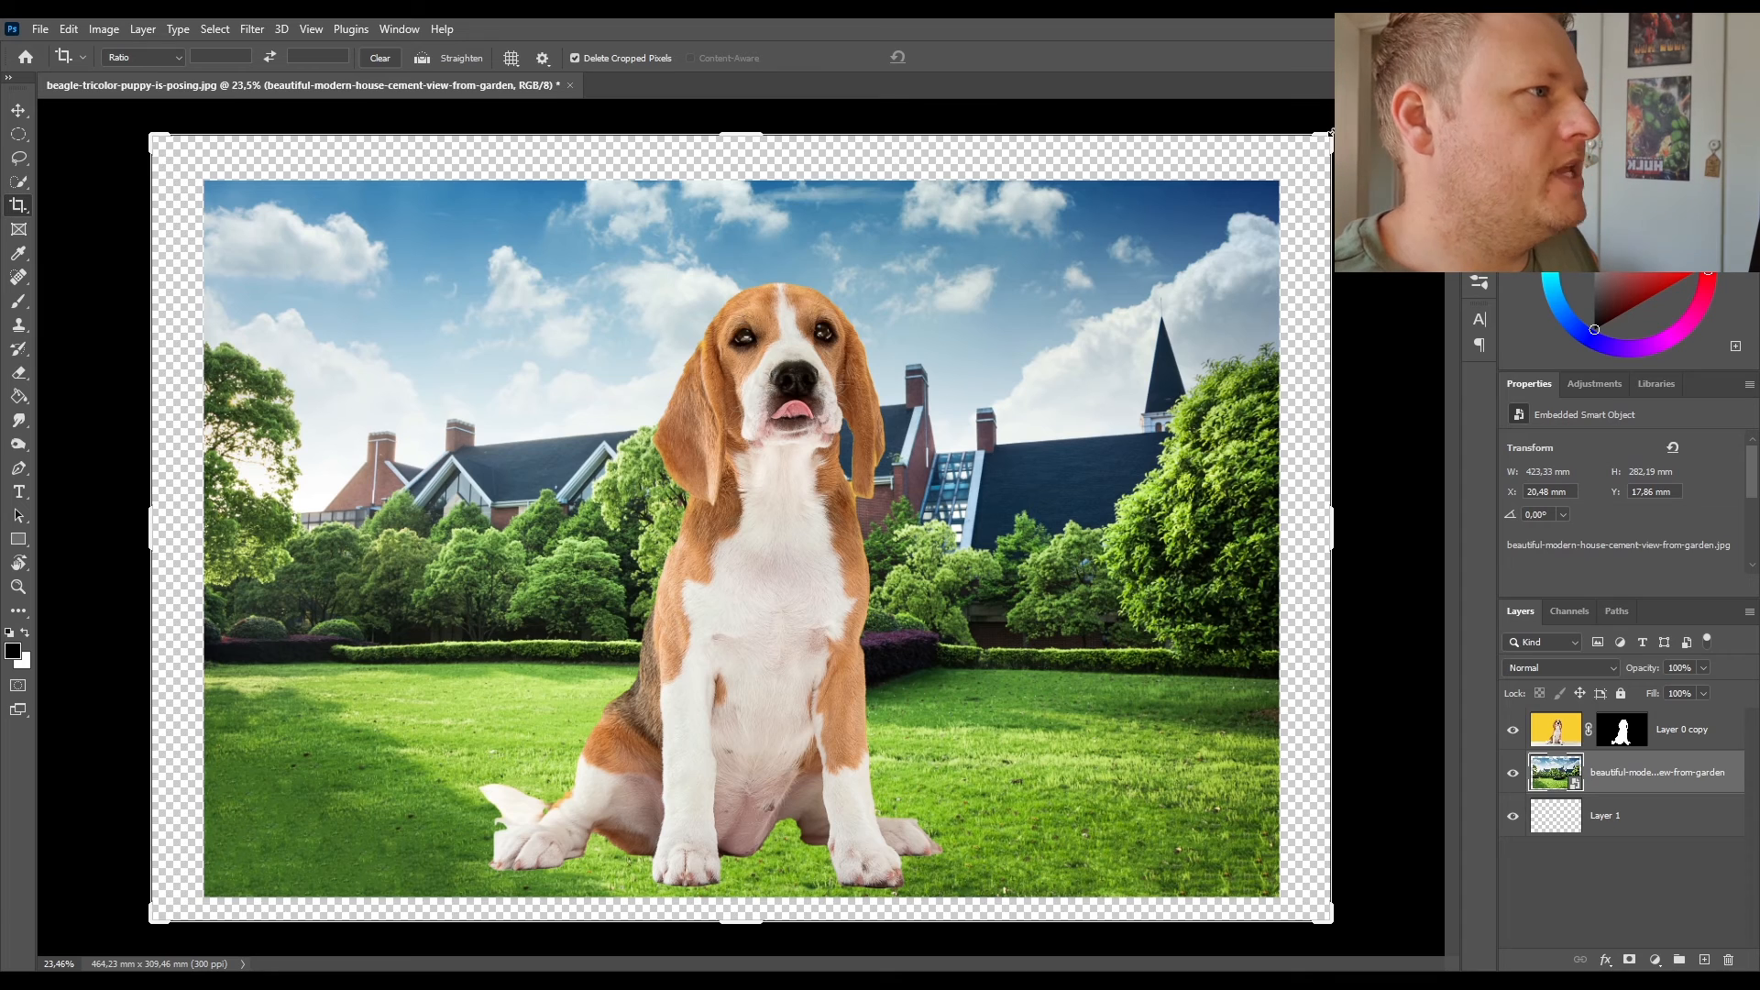
pyautogui.moveTo(1329, 133); pyautogui.dragTo(1247, 201)
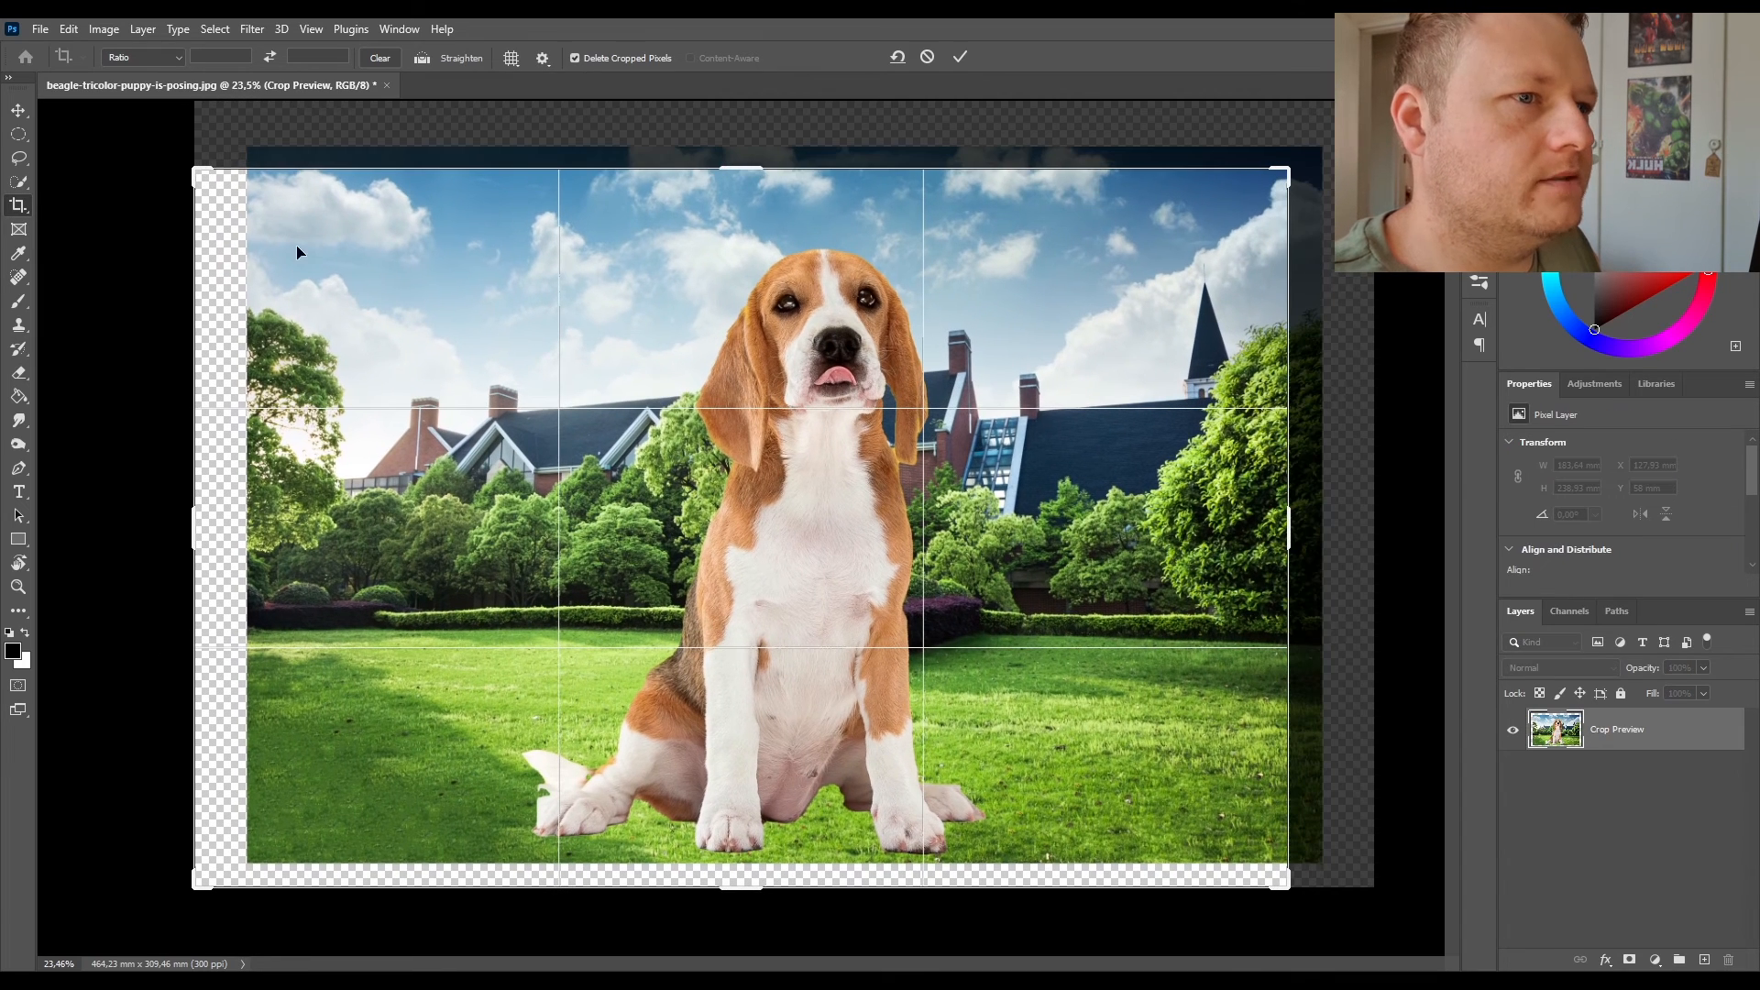
pyautogui.moveTo(185, 526); pyautogui.dragTo(357, 525)
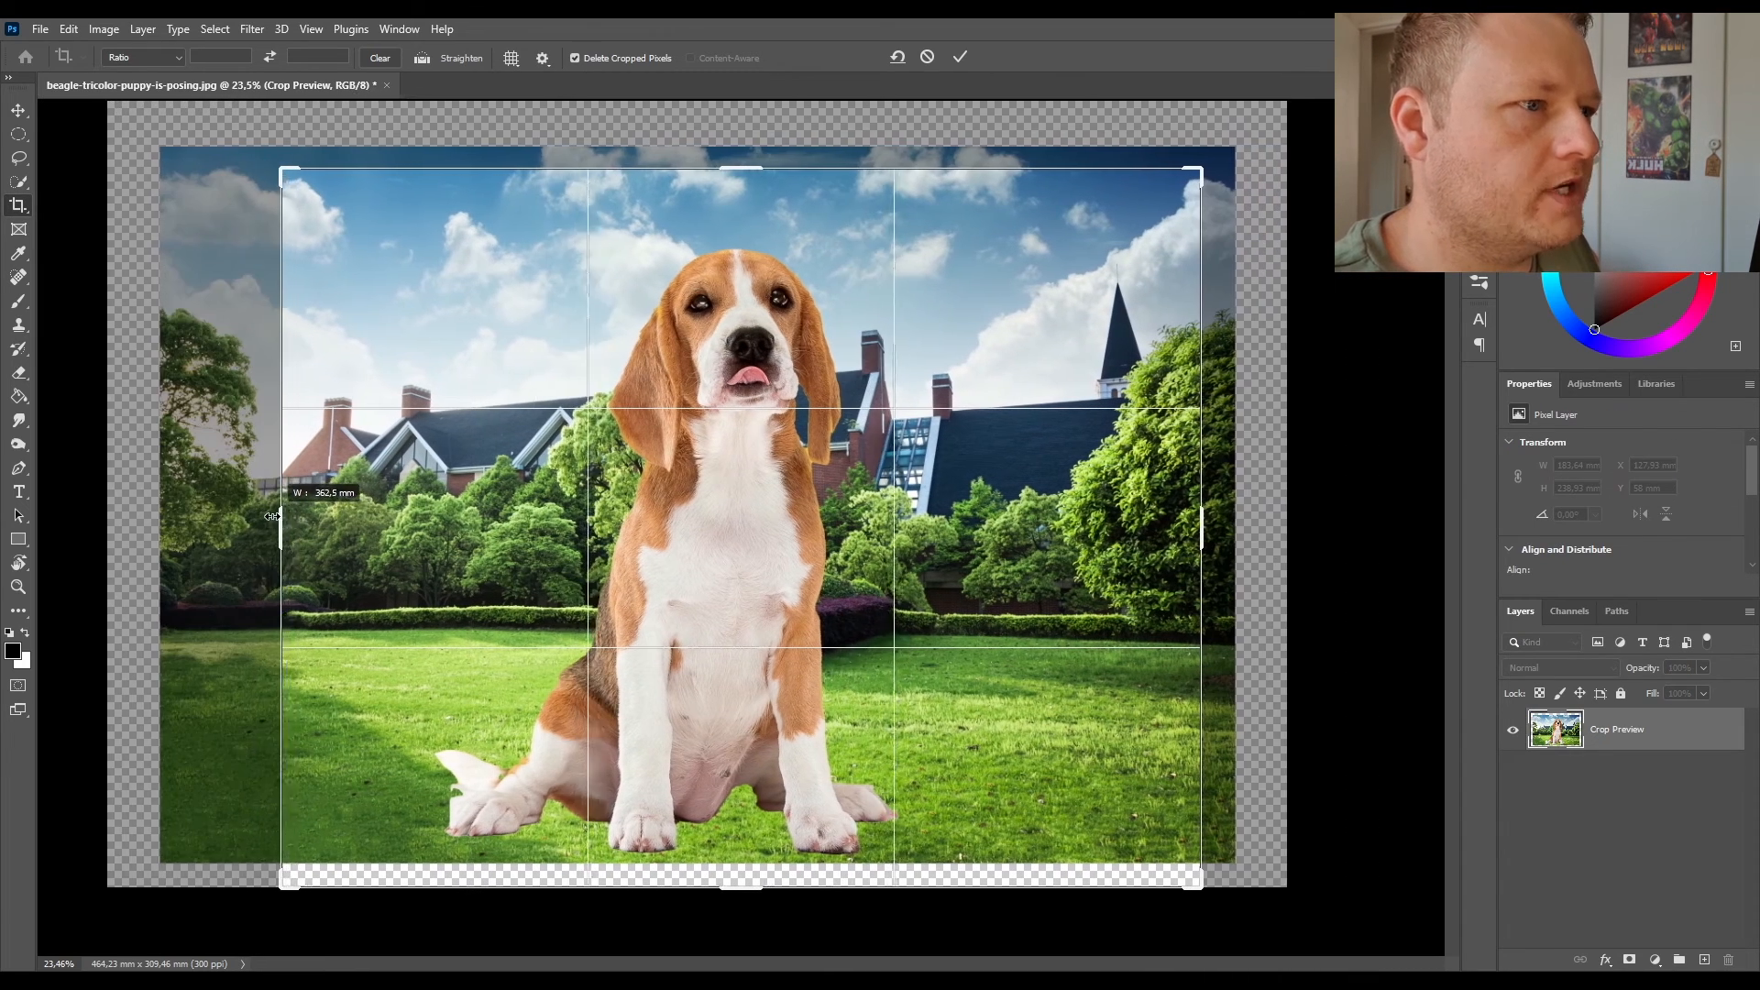
pyautogui.moveTo(737, 887); pyautogui.dragTo(737, 813)
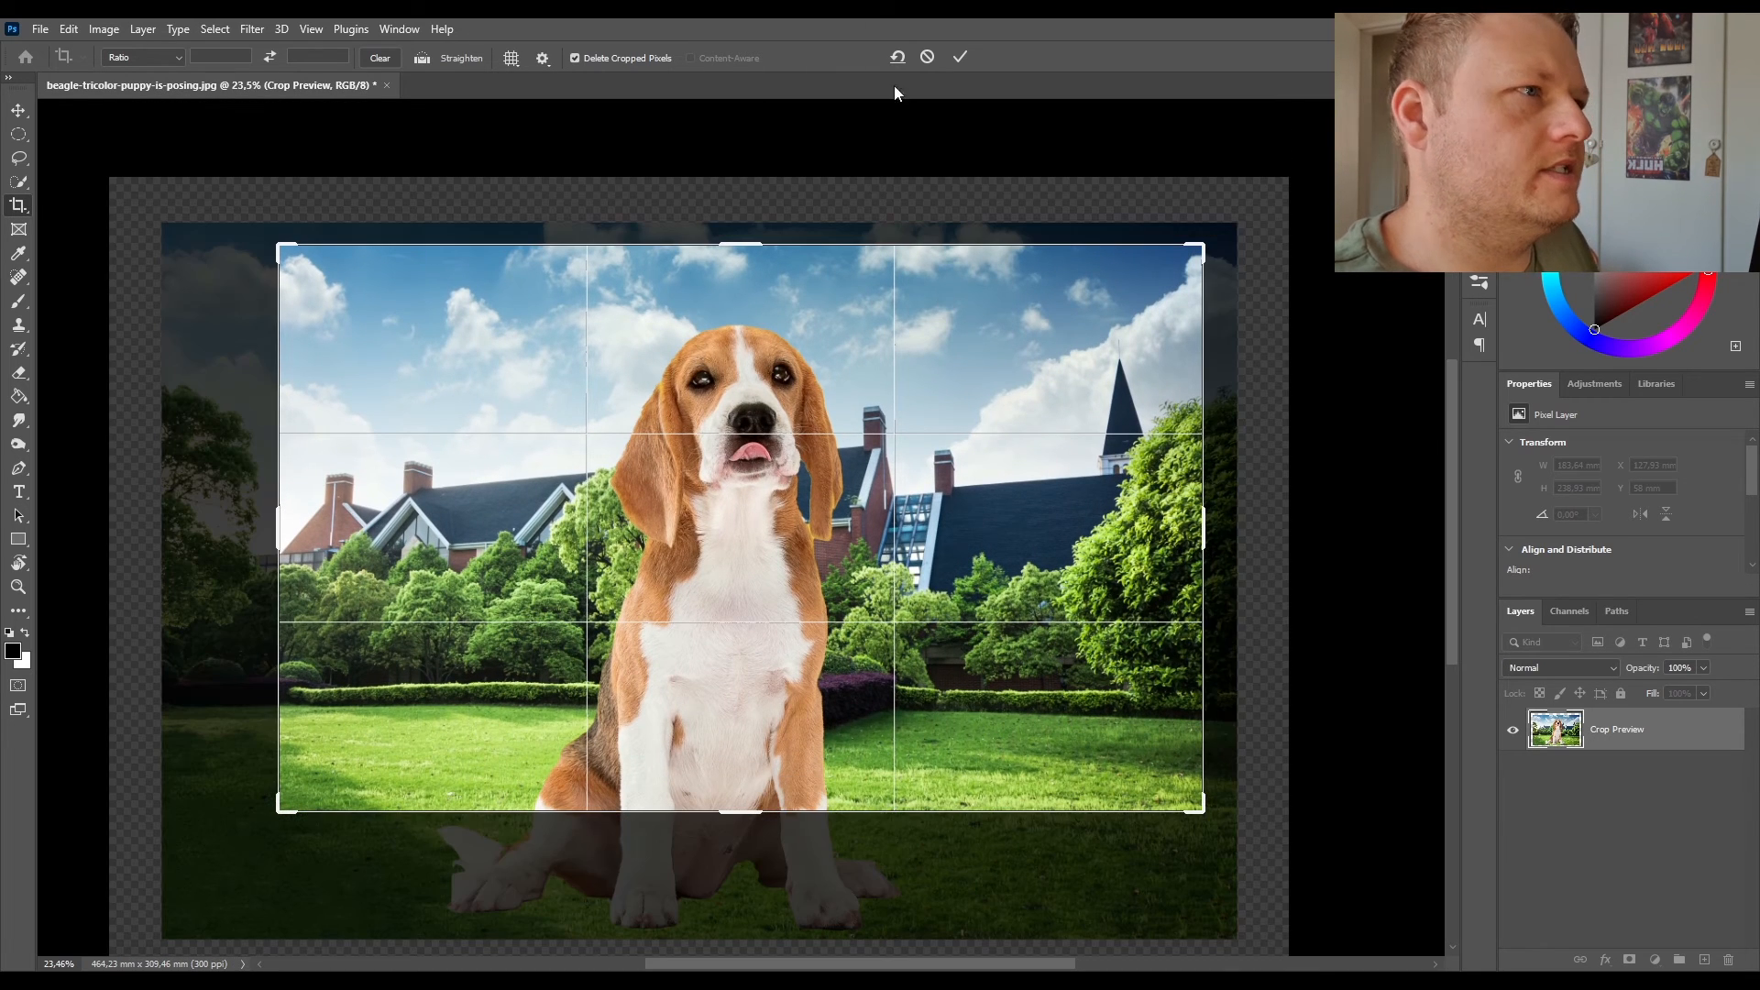
pyautogui.click(960, 57)
pyautogui.press('v')
pyautogui.scroll(3, 745, 854)
pyautogui.scroll(1, 746, 848)
pyautogui.scroll(-1, 802, 744)
pyautogui.scroll(1, 806, 744)
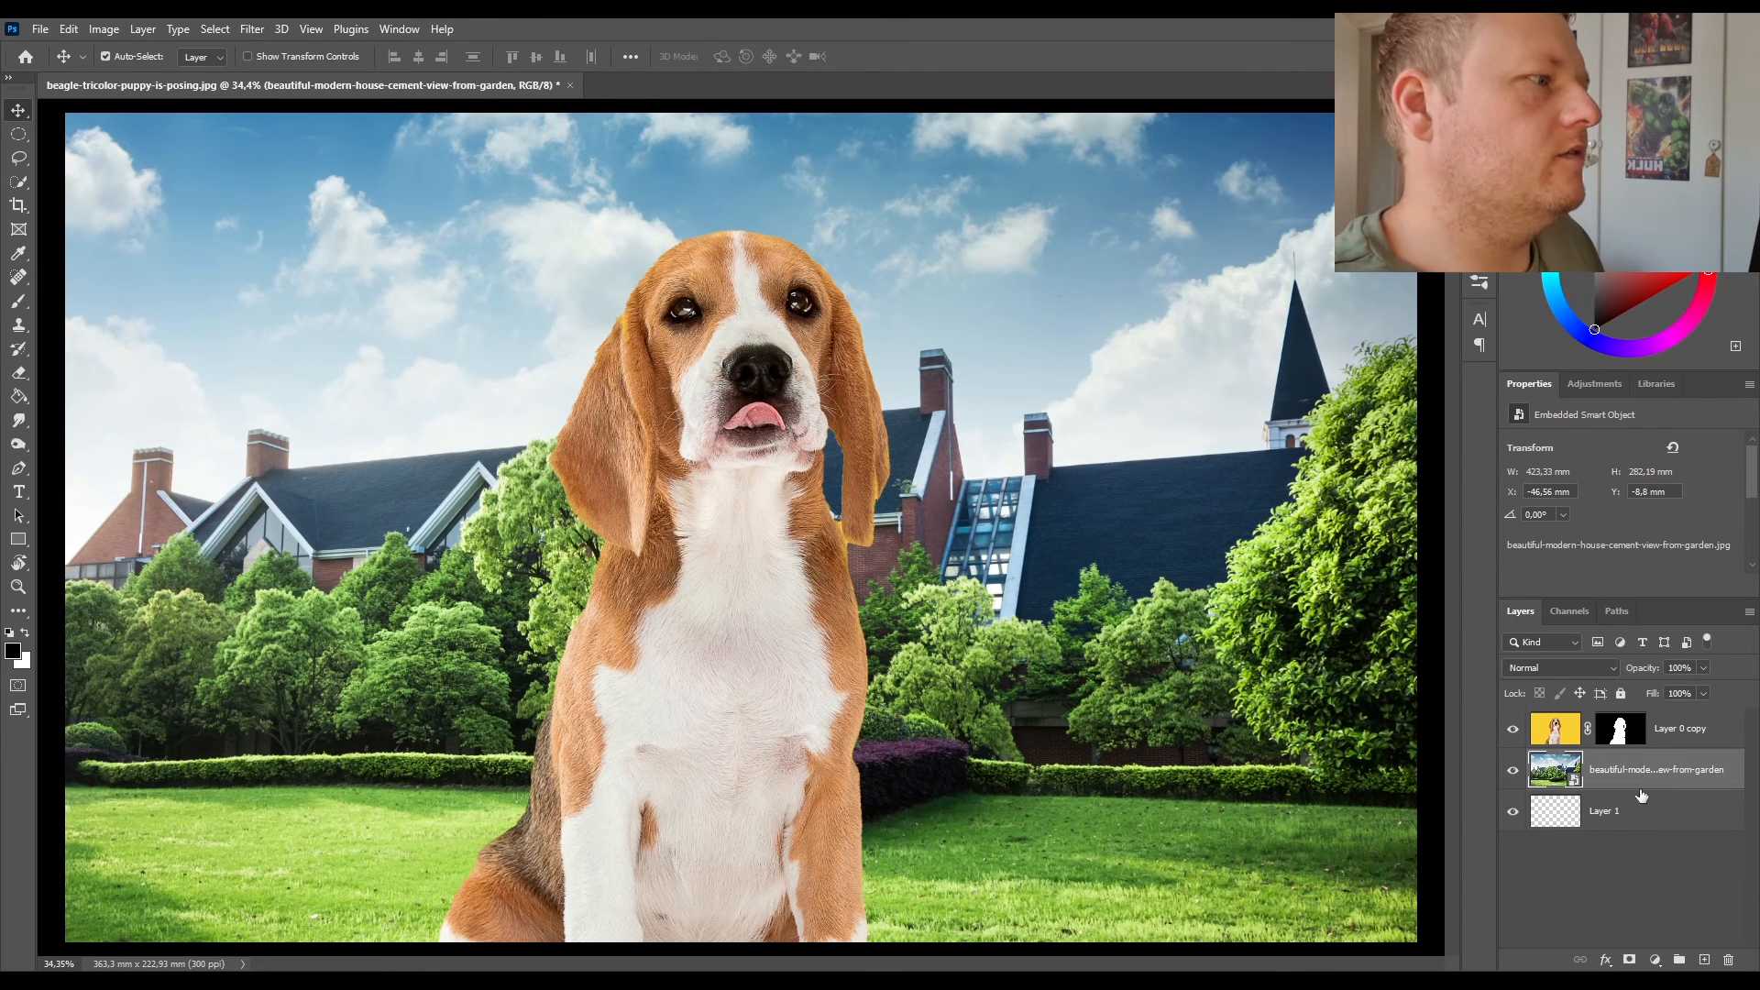
# Apply a Gaussian Blur with a radius of 7,4 pixels to the garden background layer.
pyautogui.click(1630, 820)
pyautogui.click(1637, 768)
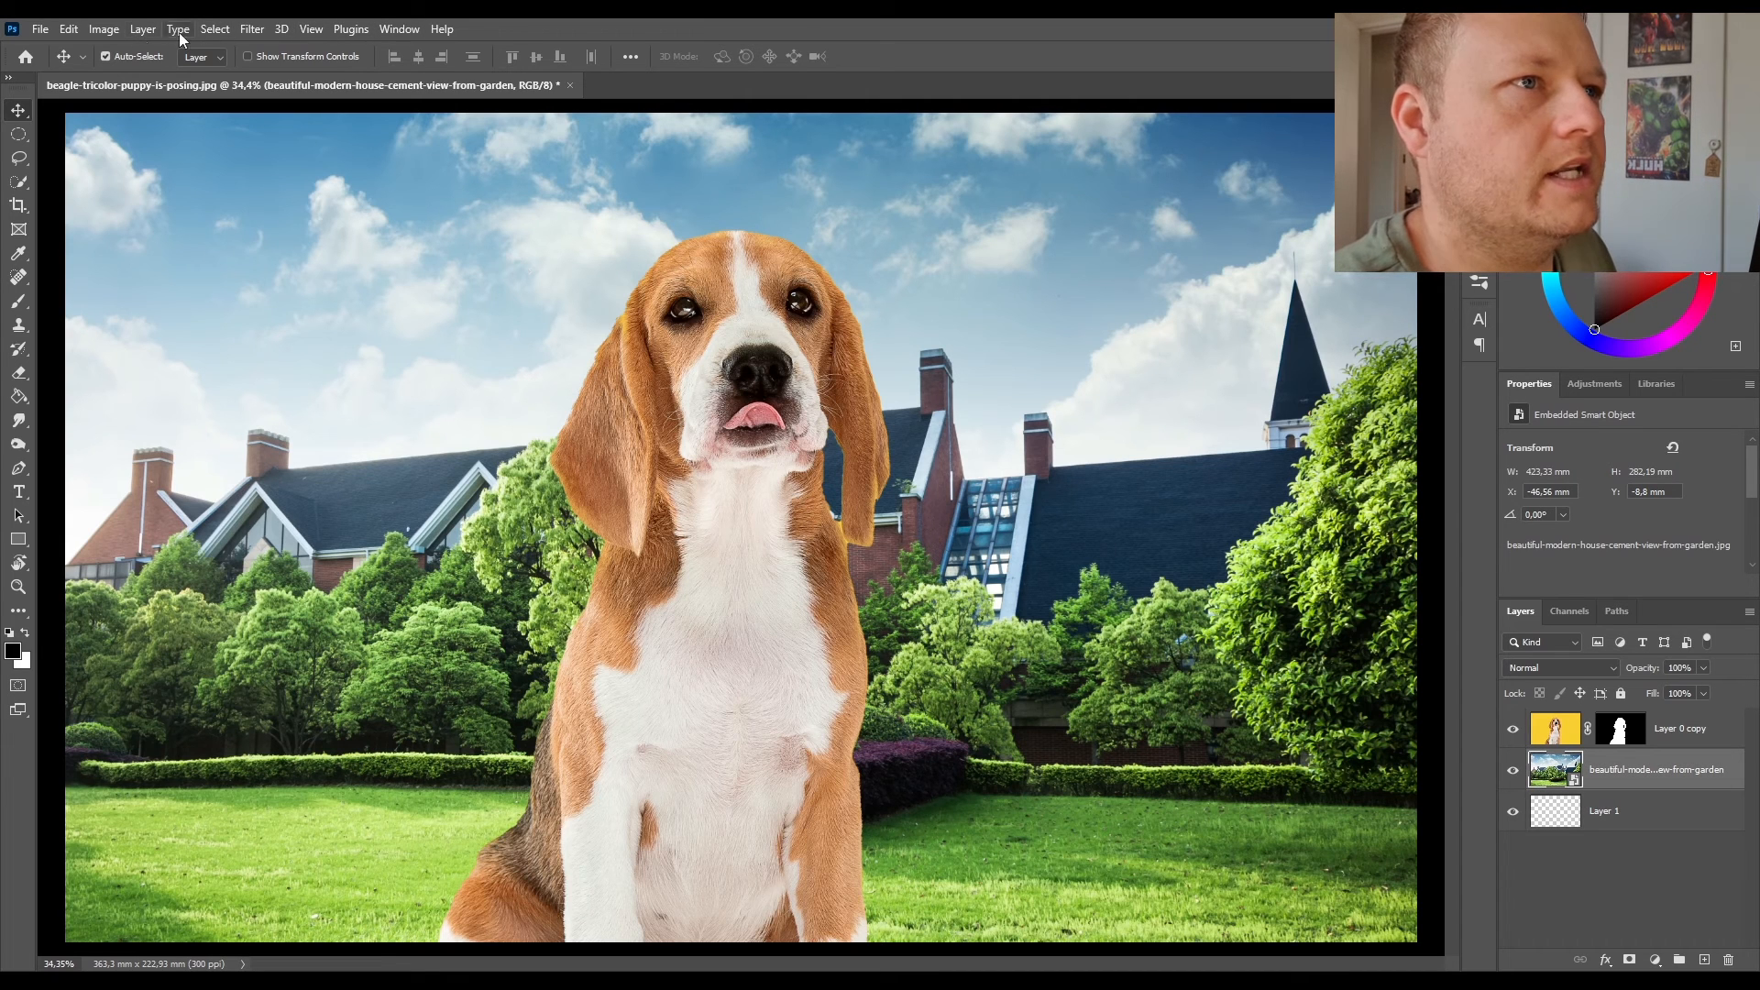
pyautogui.click(266, 29)
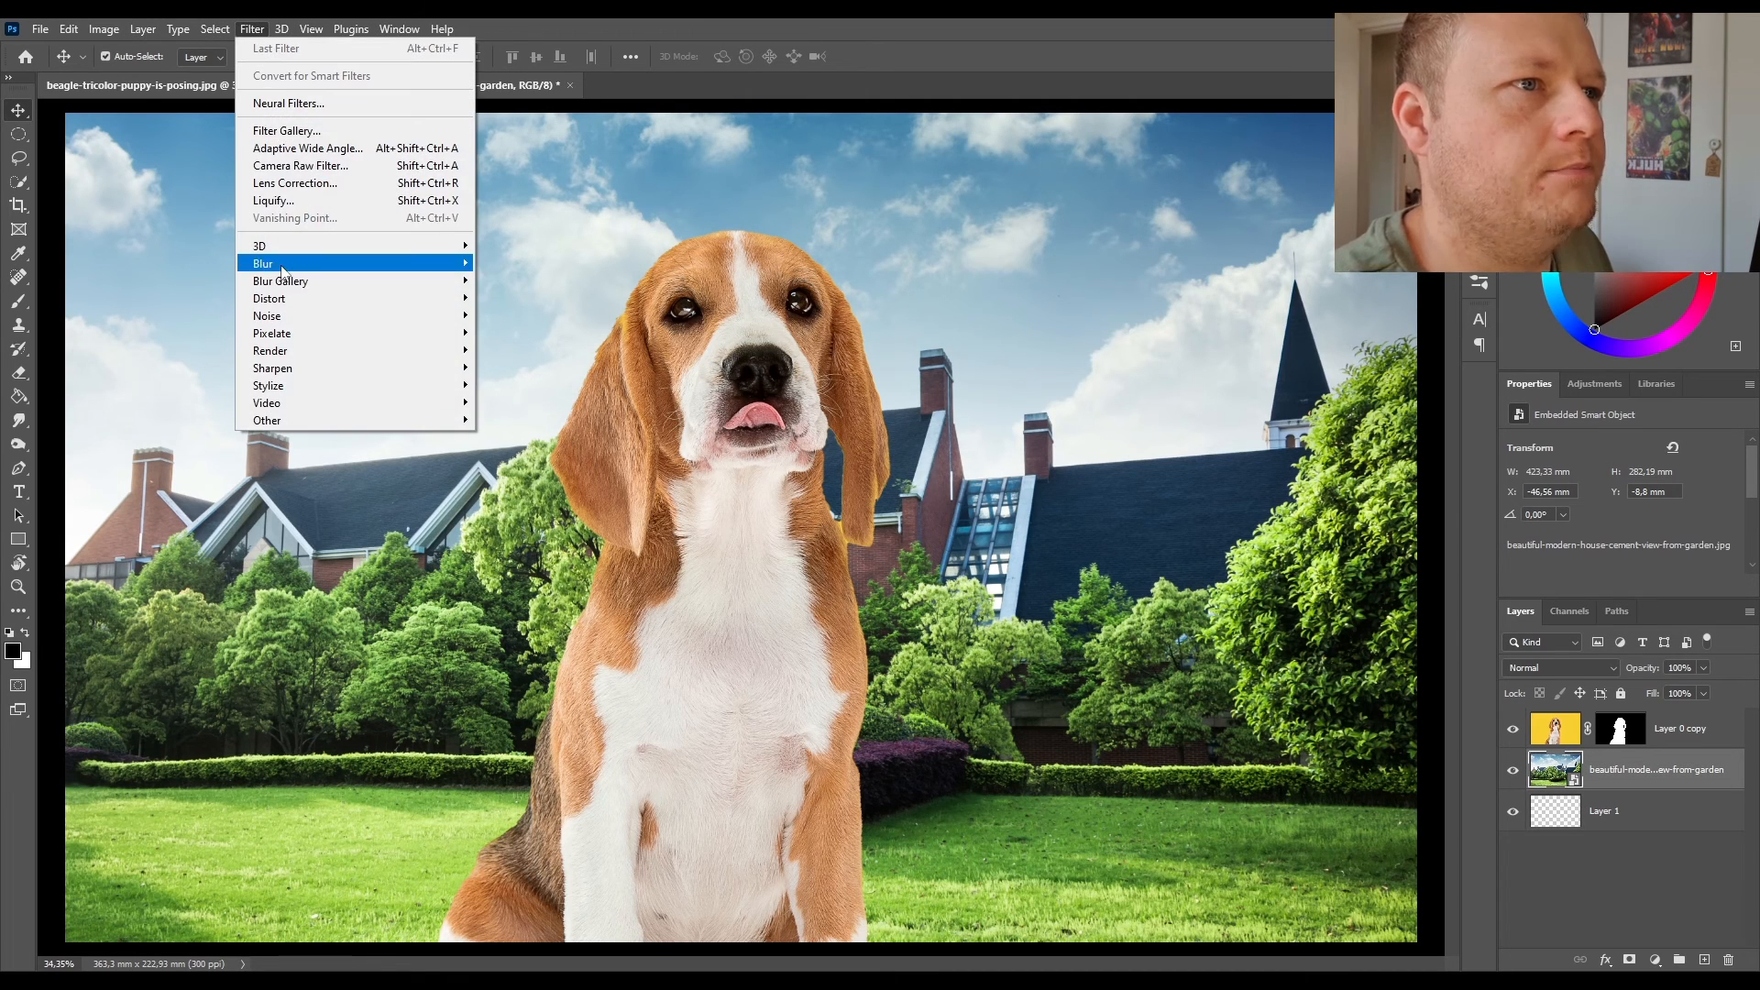
pyautogui.moveTo(285, 264)
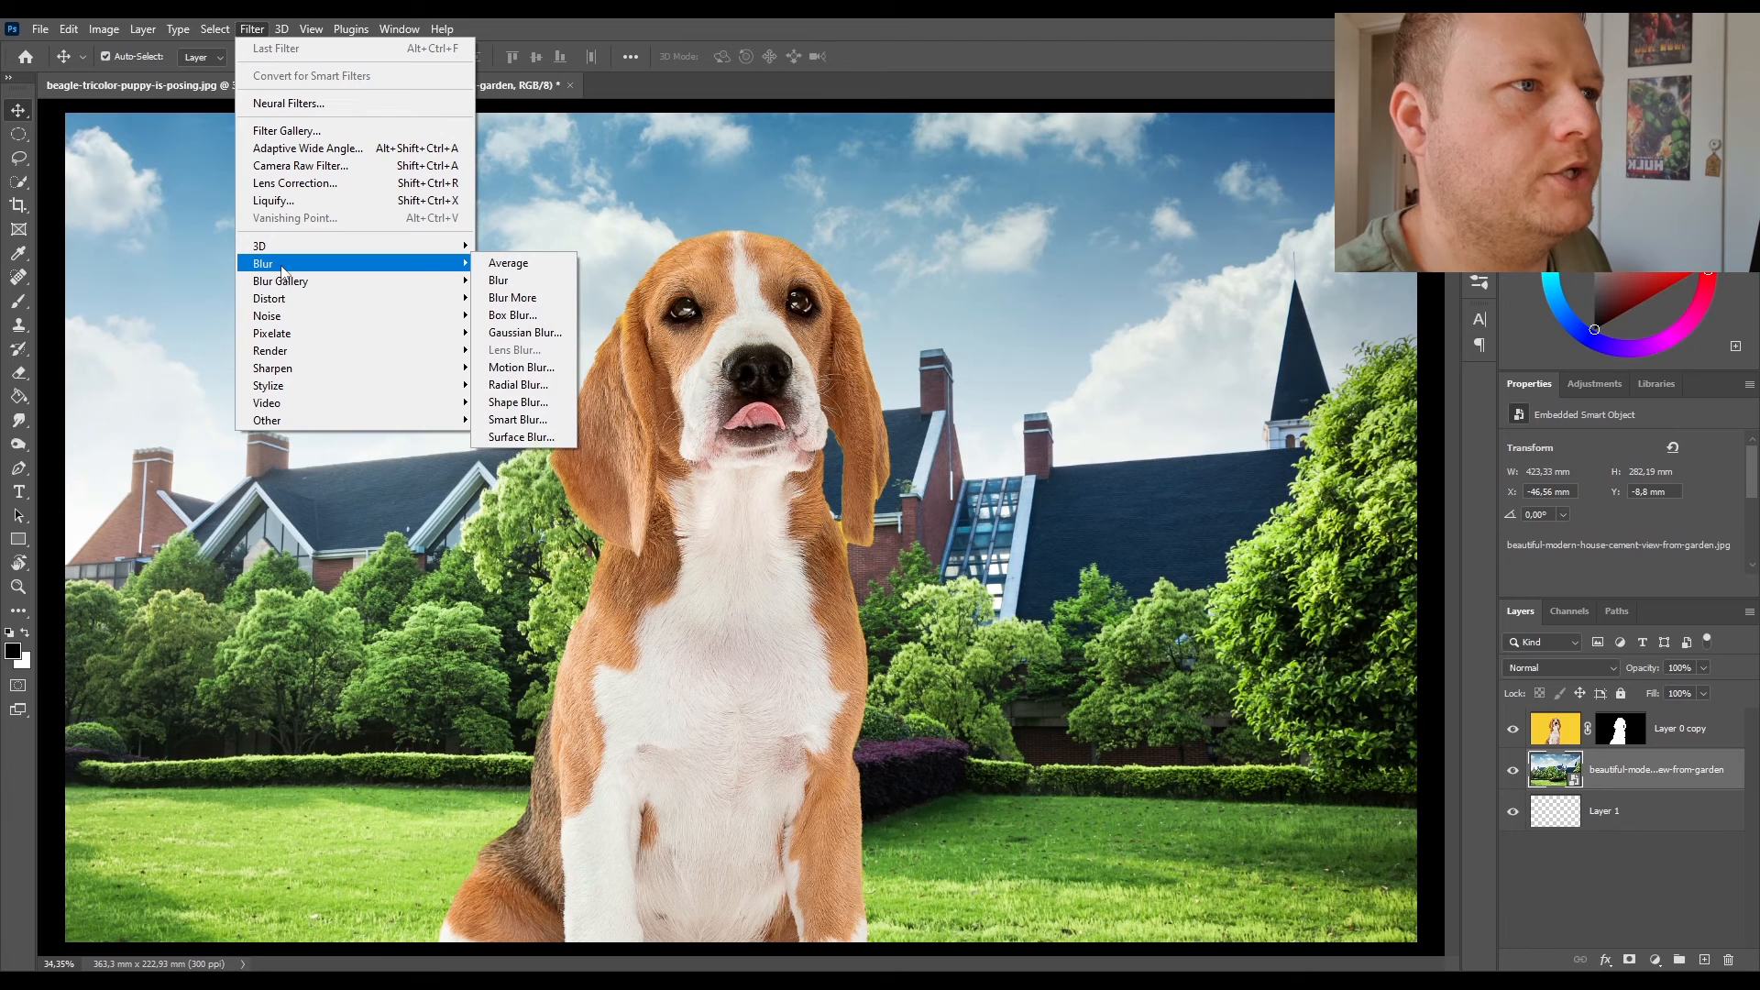
pyautogui.click(526, 332)
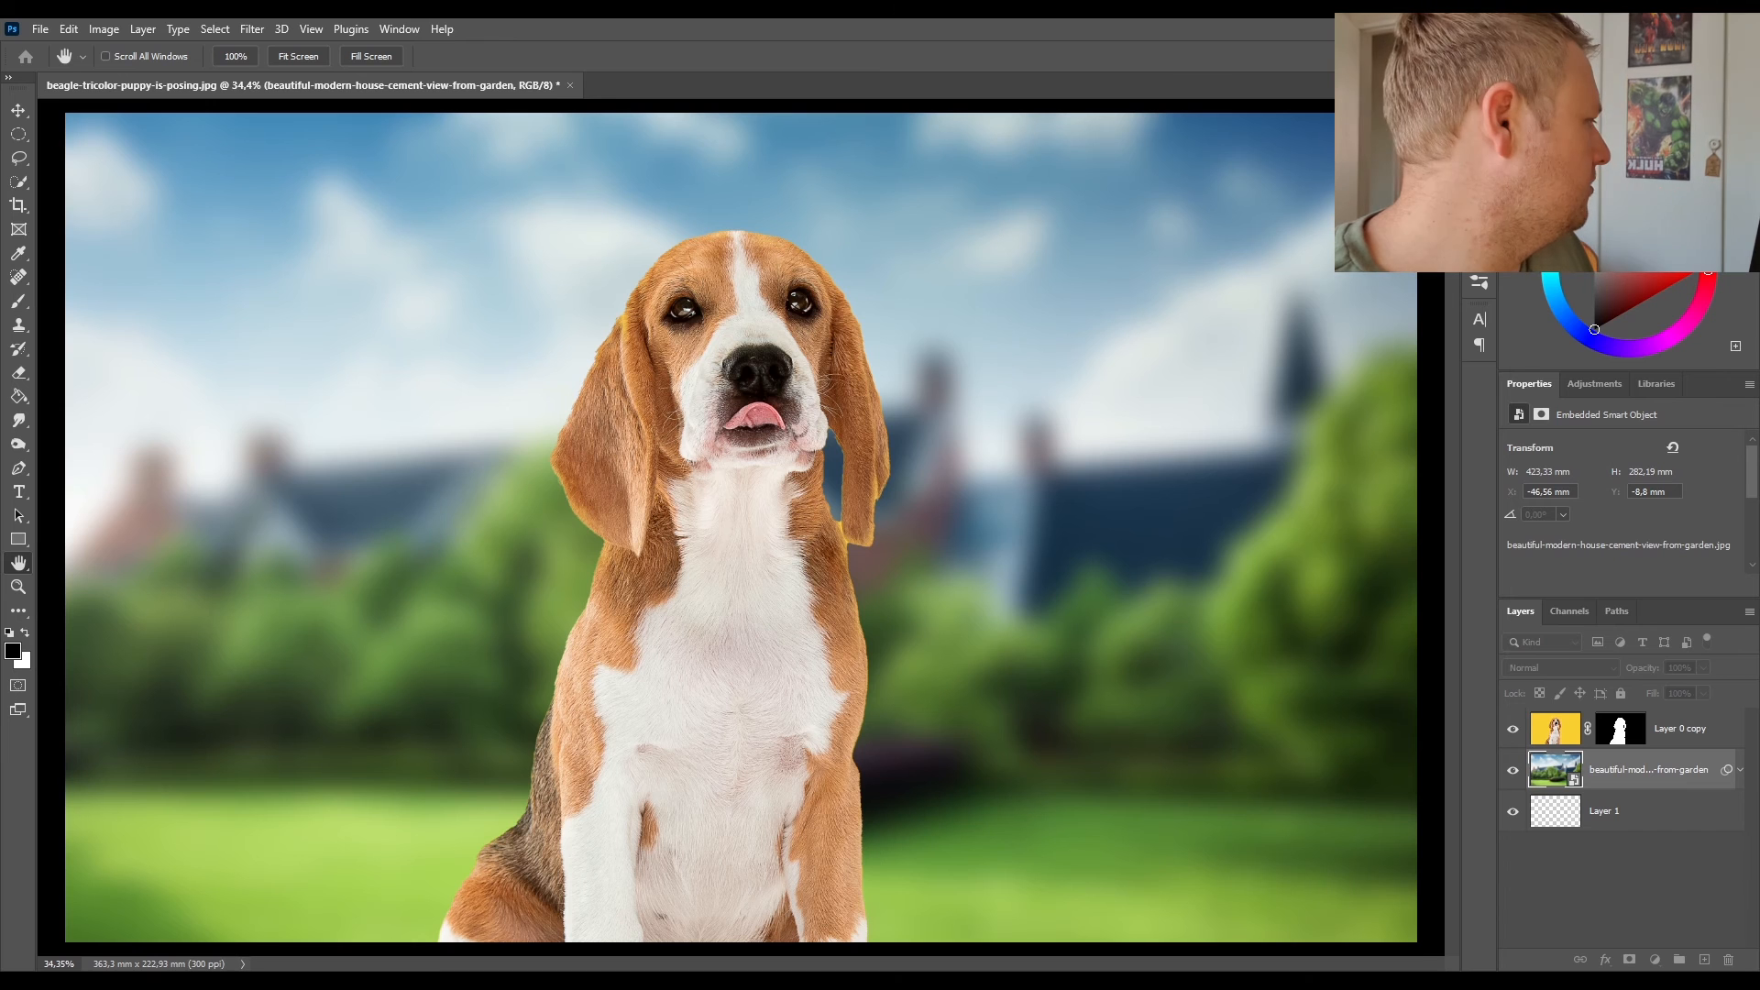
pyautogui.moveTo(1417, 292); pyautogui.dragTo(1151, 180)
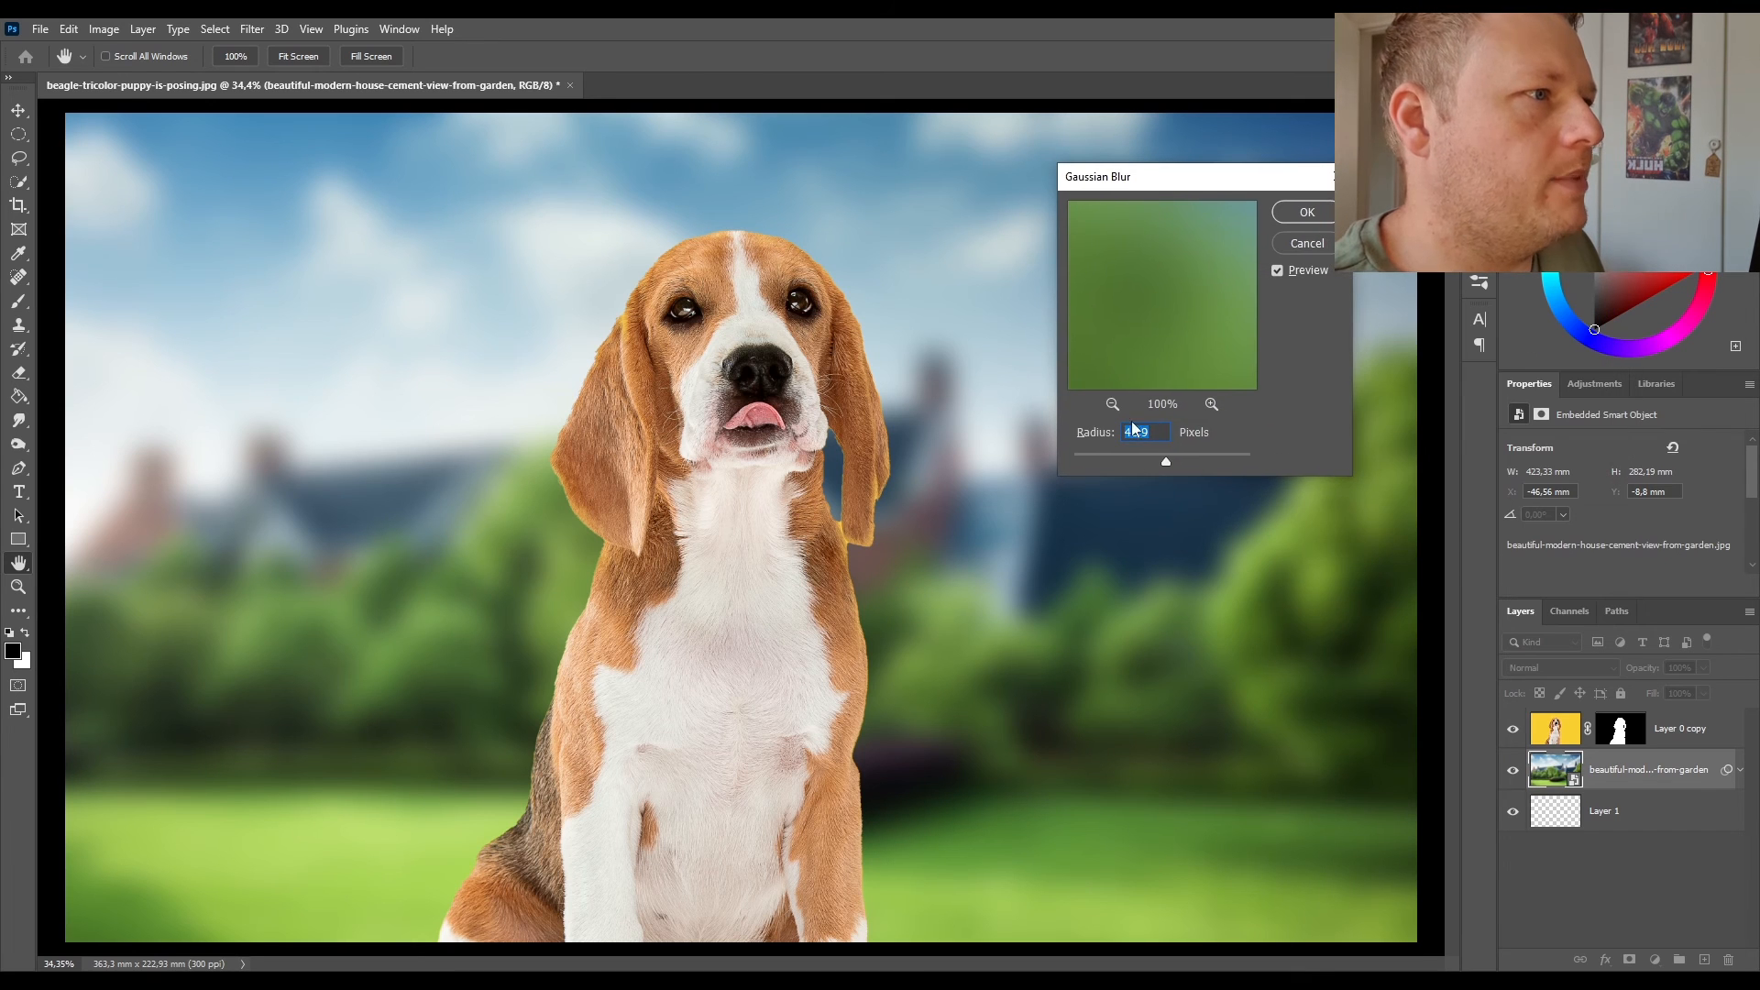
pyautogui.moveTo(1162, 461)
pyautogui.mouseDown()
pyautogui.moveTo(1100, 459)
pyautogui.moveTo(1134, 463)
pyautogui.mouseUp()
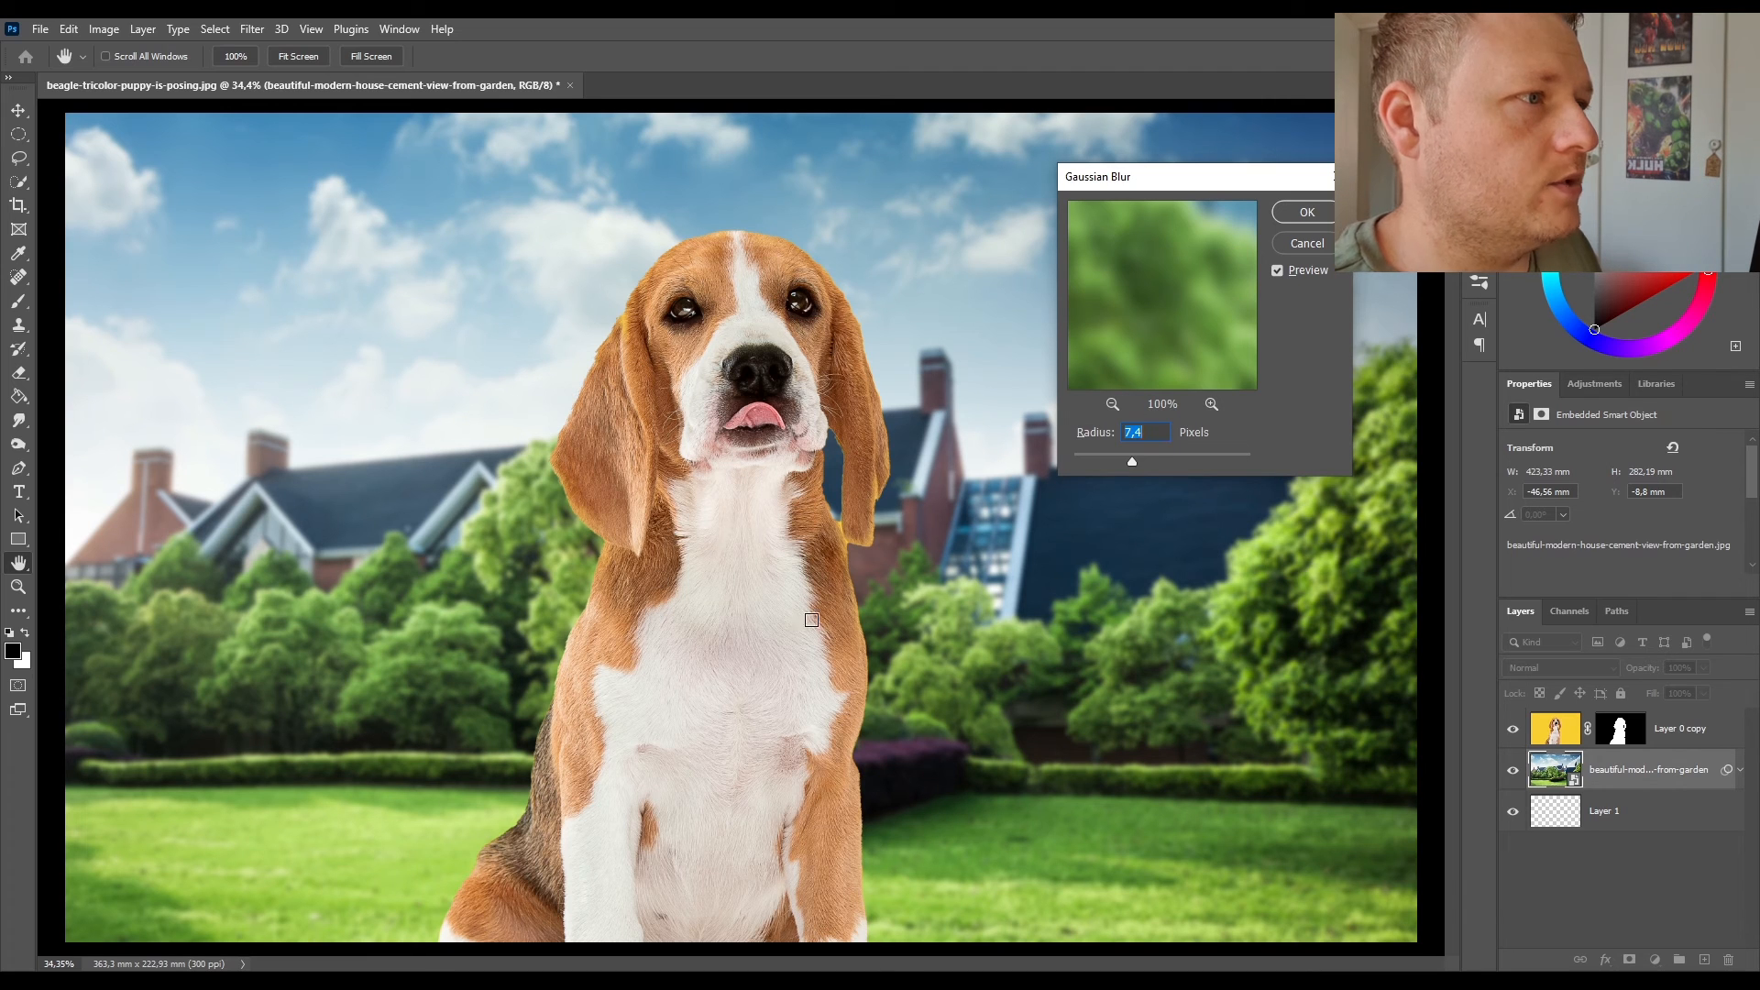
pyautogui.click(1314, 213)
pyautogui.scroll(-4, 862, 530)
pyautogui.scroll(4, 887, 529)
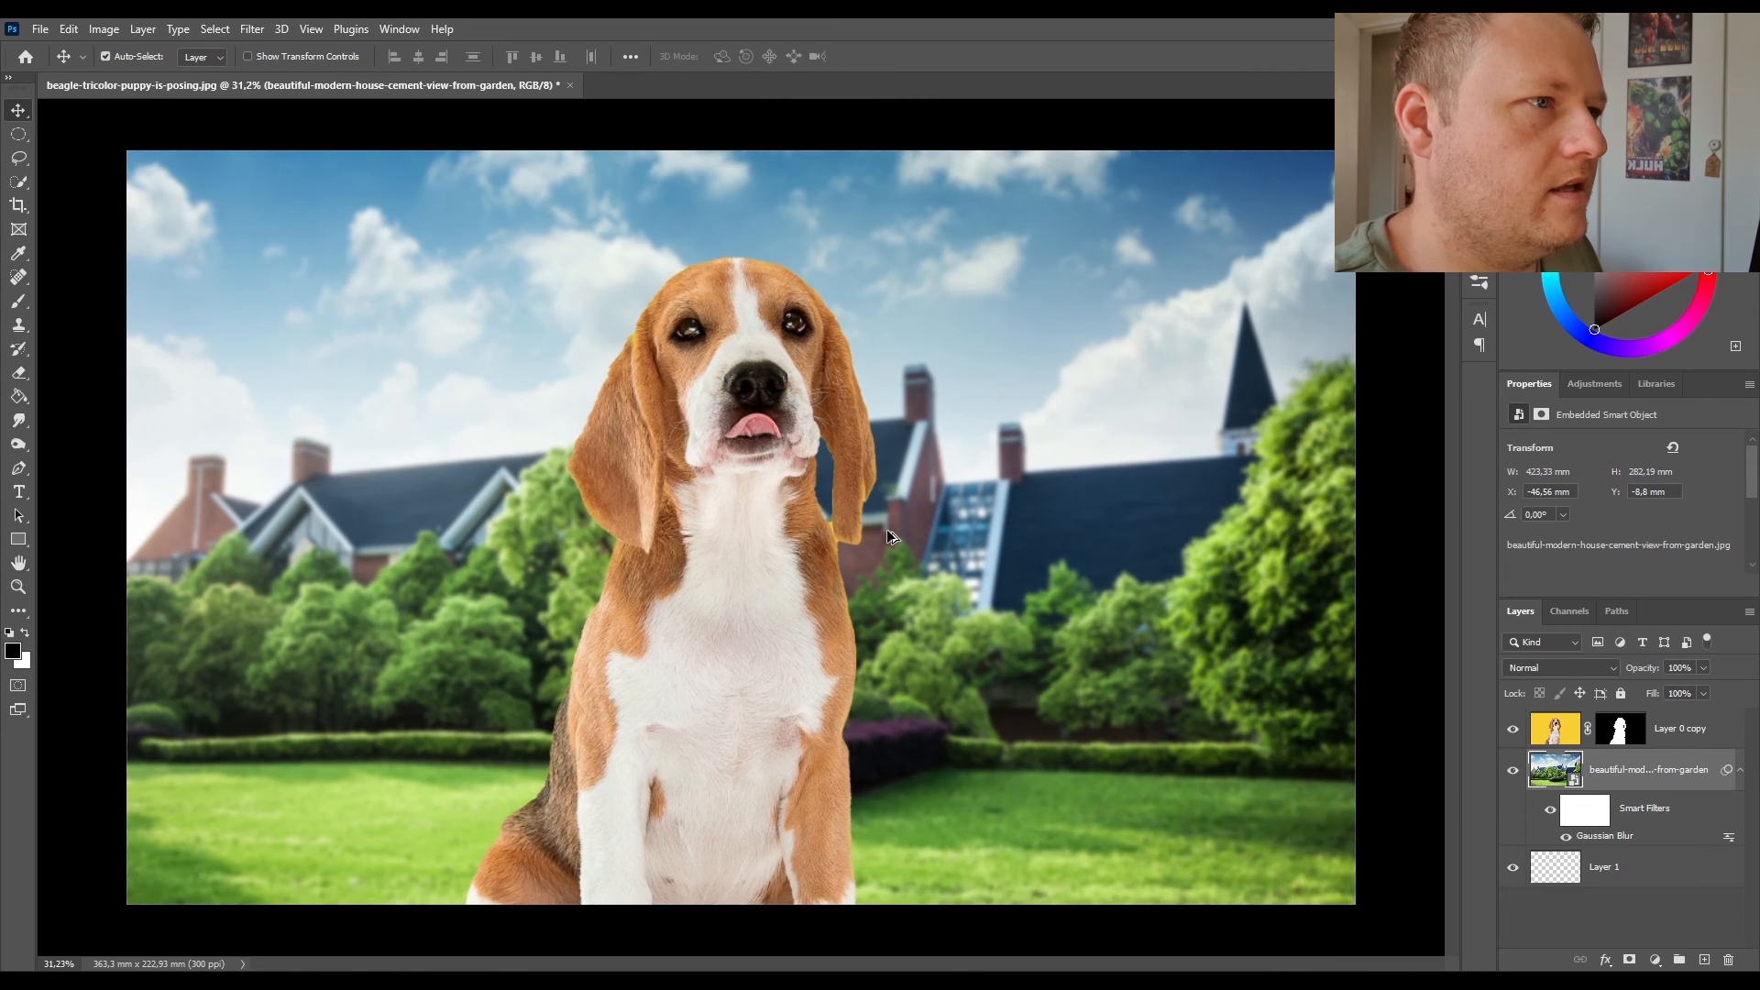